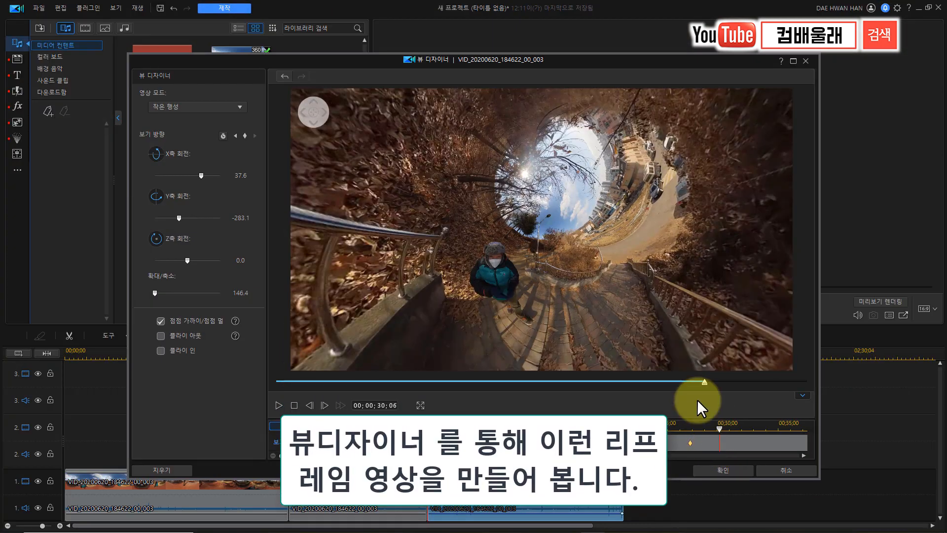
Rotate the little planet view at 00;00;30;06 to about X -83.2 and Y -345.4, preview from about 00;00;27;08, and apply the view edits.
{"action": "left_click_drag", "start_coordinate": [541, 288], "coordinate": [481, 179]}
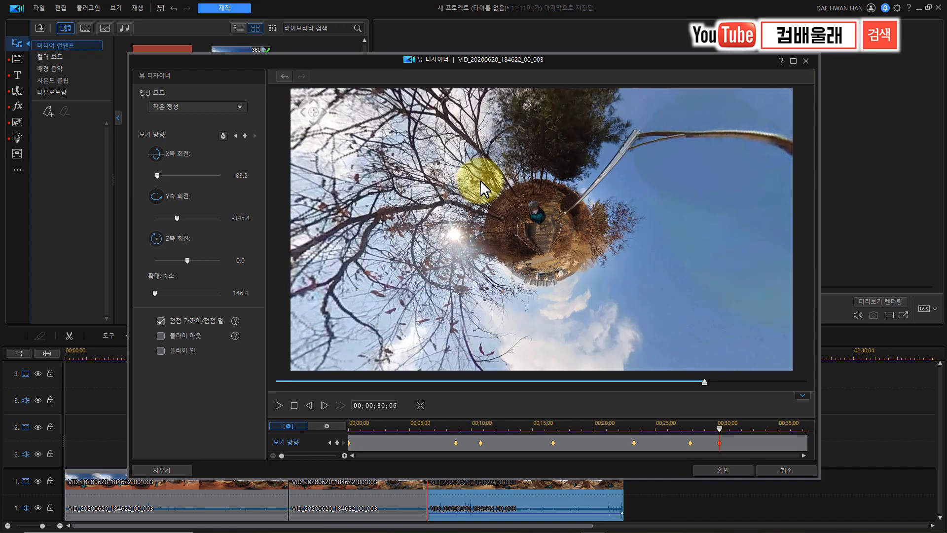
{"action": "left_click_drag", "start_coordinate": [719, 428], "coordinate": [682, 430]}
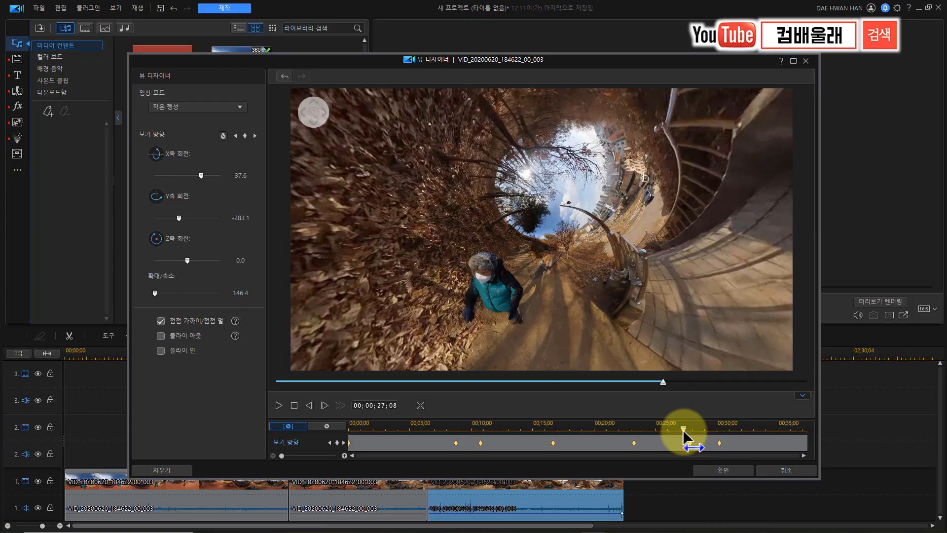
{"action": "key", "text": "space"}
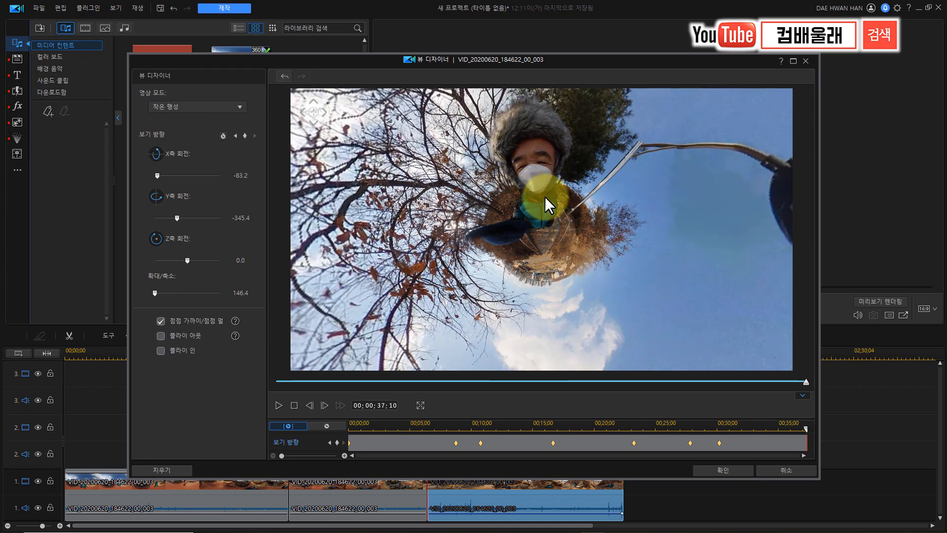
{"action": "left_click", "coordinate": [723, 470]}
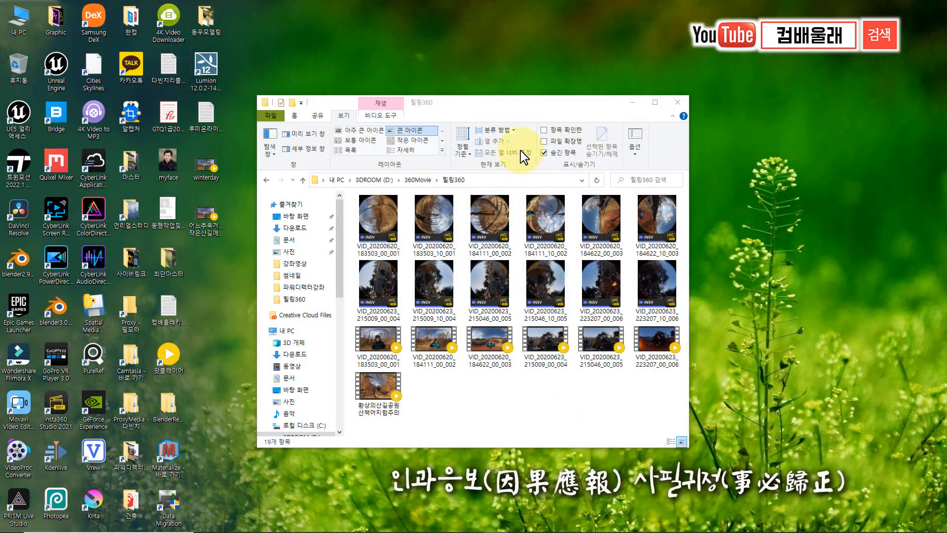
{"action": "left_click_drag", "start_coordinate": [481, 111], "coordinate": [497, 113]}
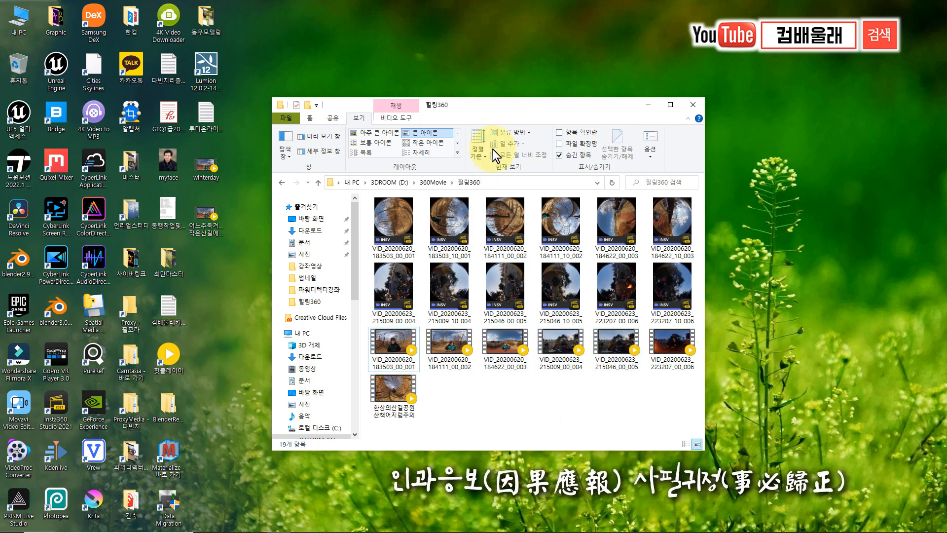
{"action": "left_click_drag", "start_coordinate": [489, 108], "coordinate": [492, 109]}
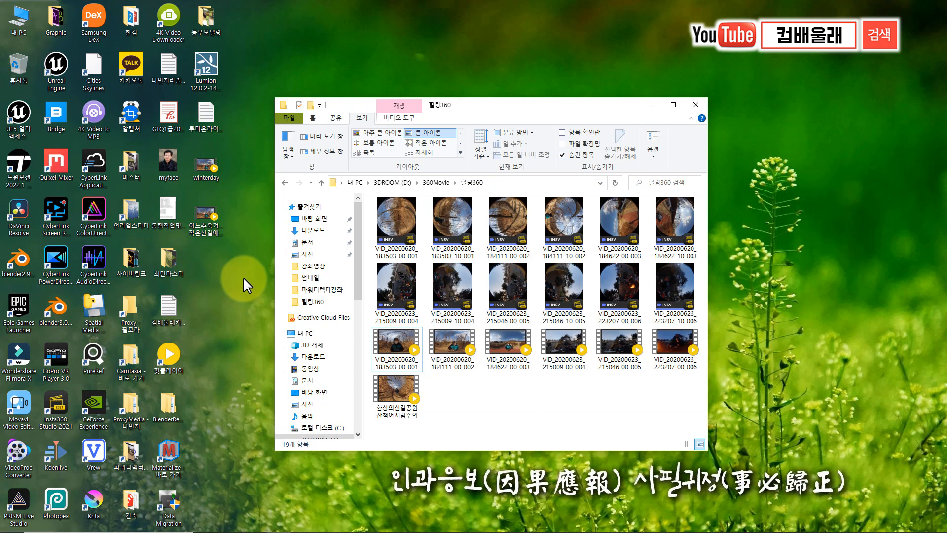
{"action": "left_click", "coordinate": [212, 69]}
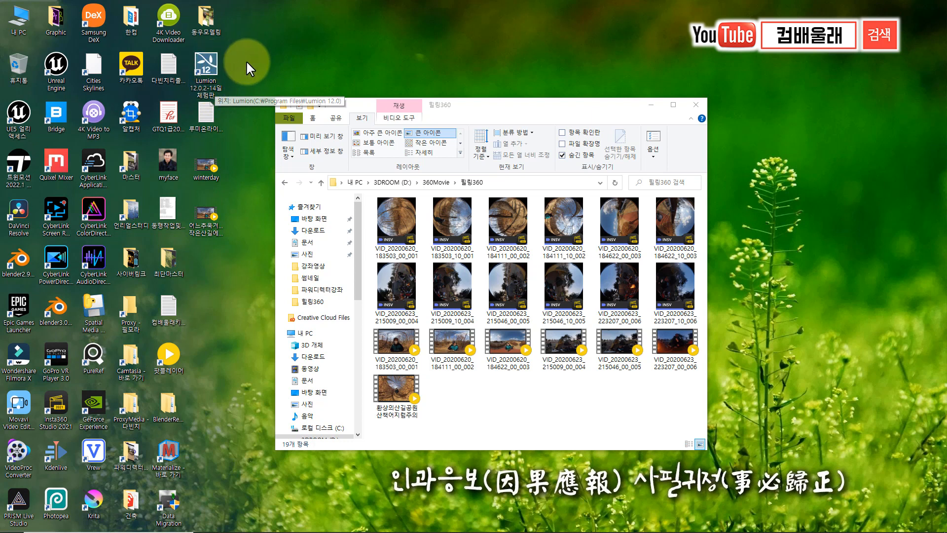
{"action": "left_click", "coordinate": [206, 65]}
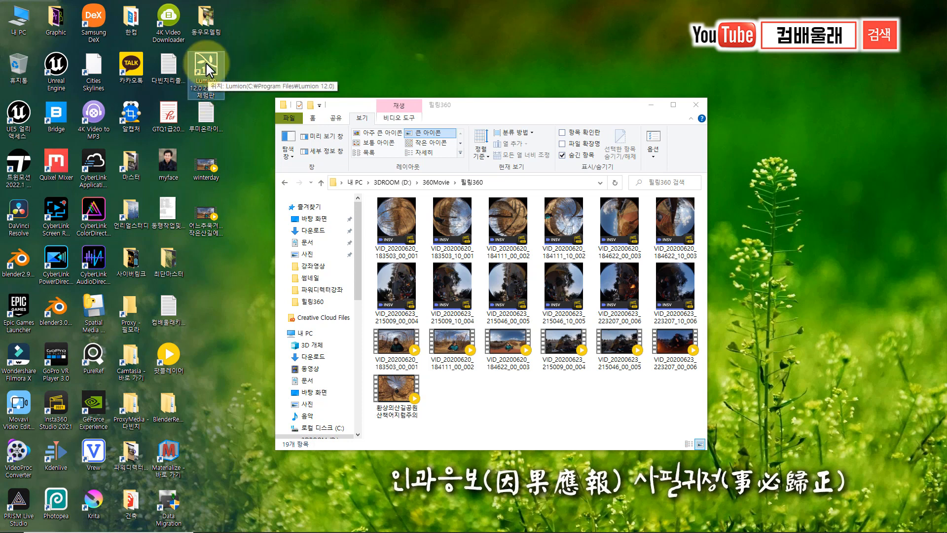
{"action": "left_click", "coordinate": [241, 71]}
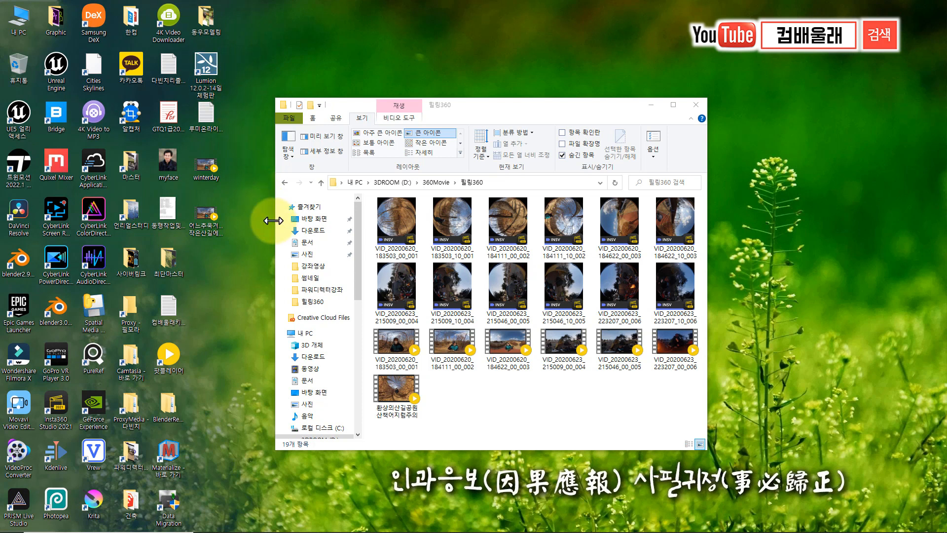
{"action": "left_click", "coordinate": [486, 118]}
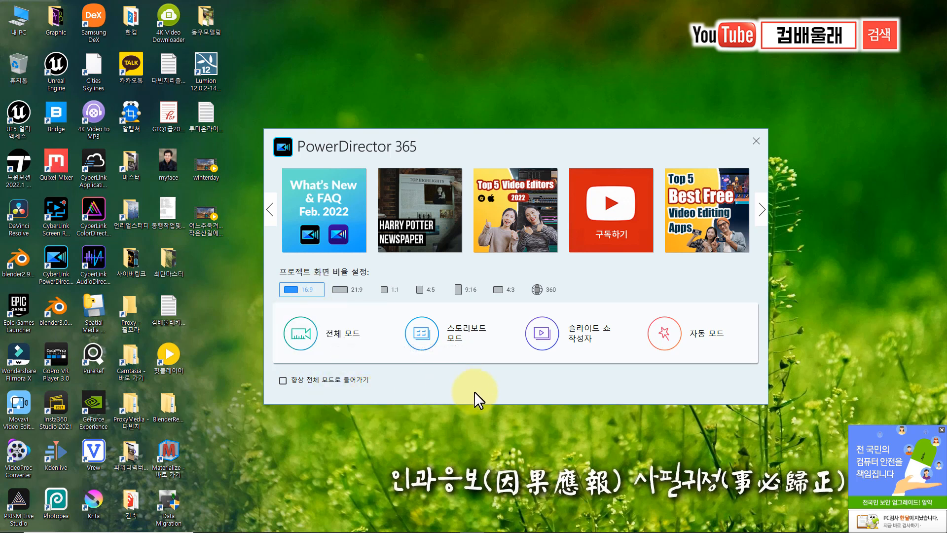
Start a new full mode project with the 360 aspect ratio and check the available project aspect ratios.
{"action": "left_click", "coordinate": [542, 290]}
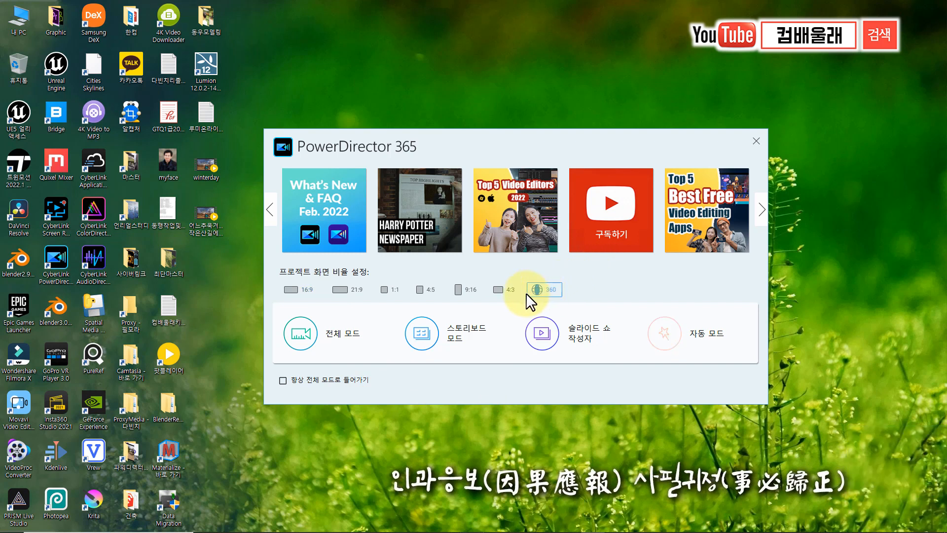
{"action": "left_click", "coordinate": [308, 337]}
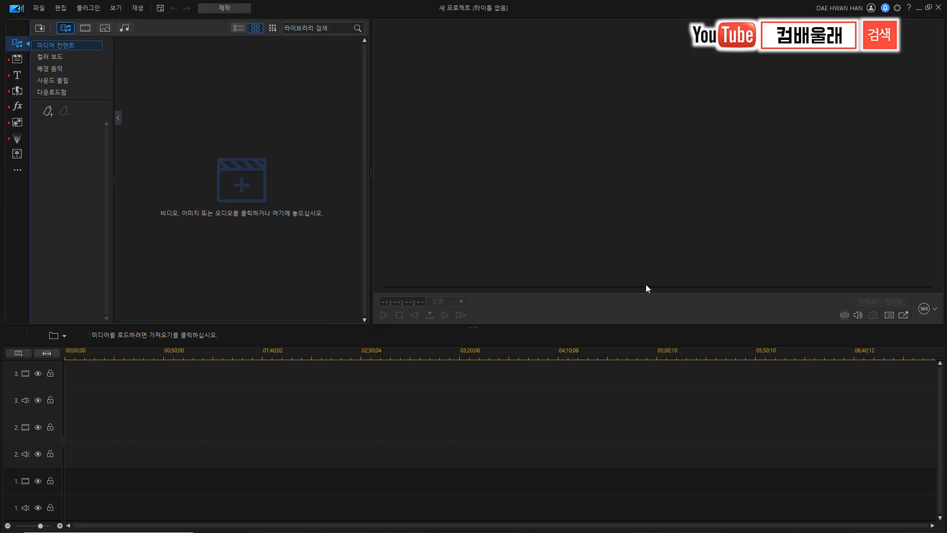
{"action": "left_click", "coordinate": [936, 313]}
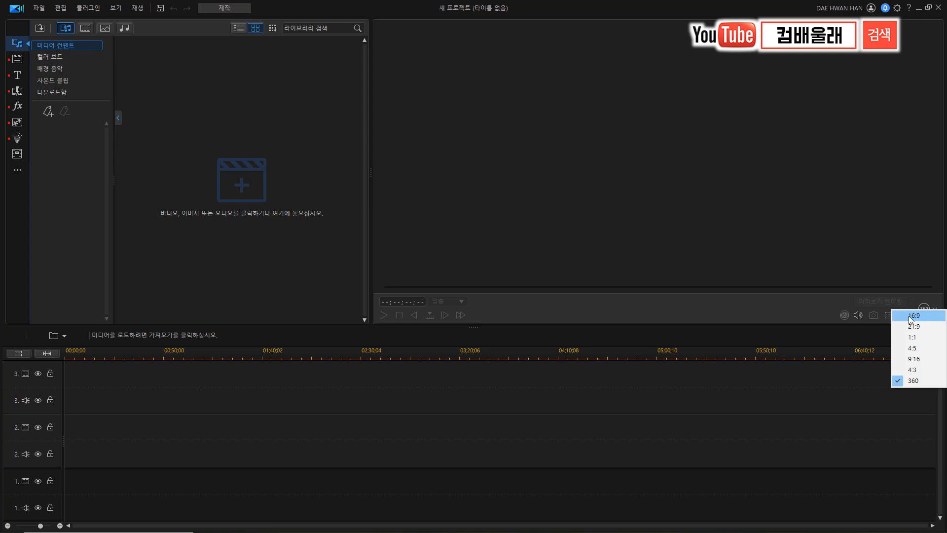
{"action": "left_click", "coordinate": [784, 317]}
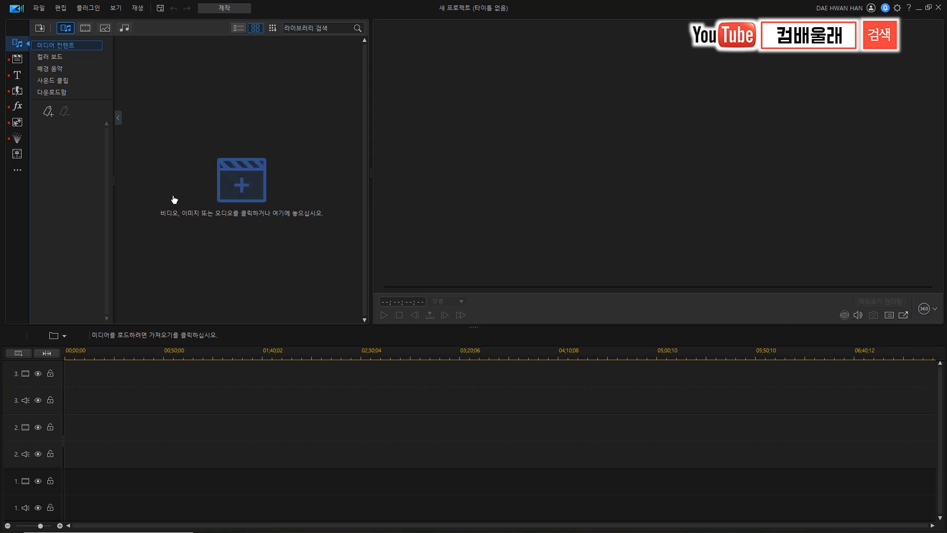
Import the video VID_20200620_184622_00_003 from the 힐링360 folder and place it at the start of track 1.
{"action": "left_click", "coordinate": [243, 189]}
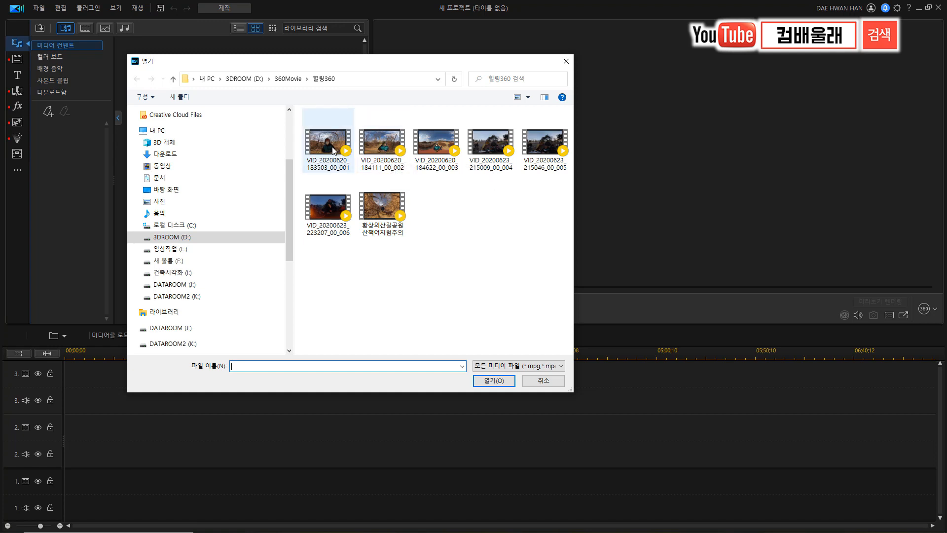
{"action": "left_click", "coordinate": [433, 145]}
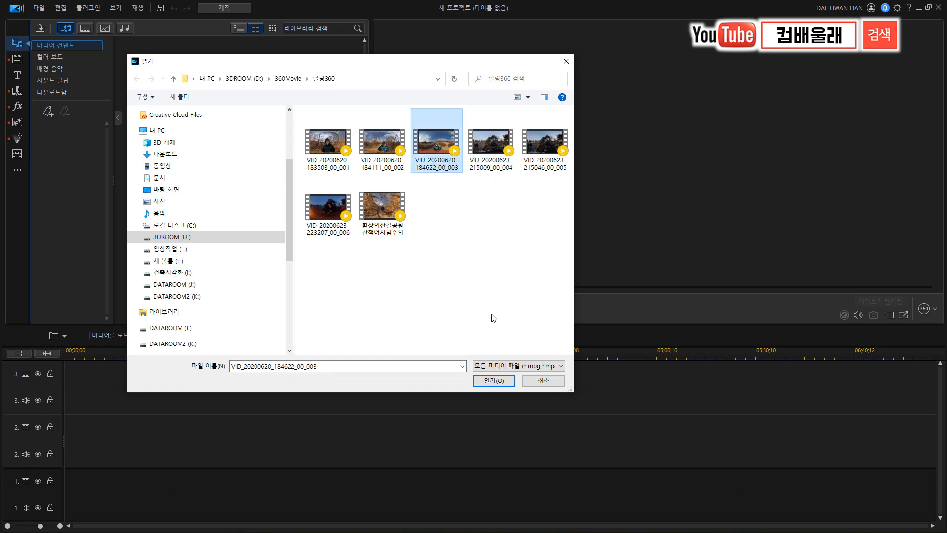
{"action": "left_click", "coordinate": [493, 380]}
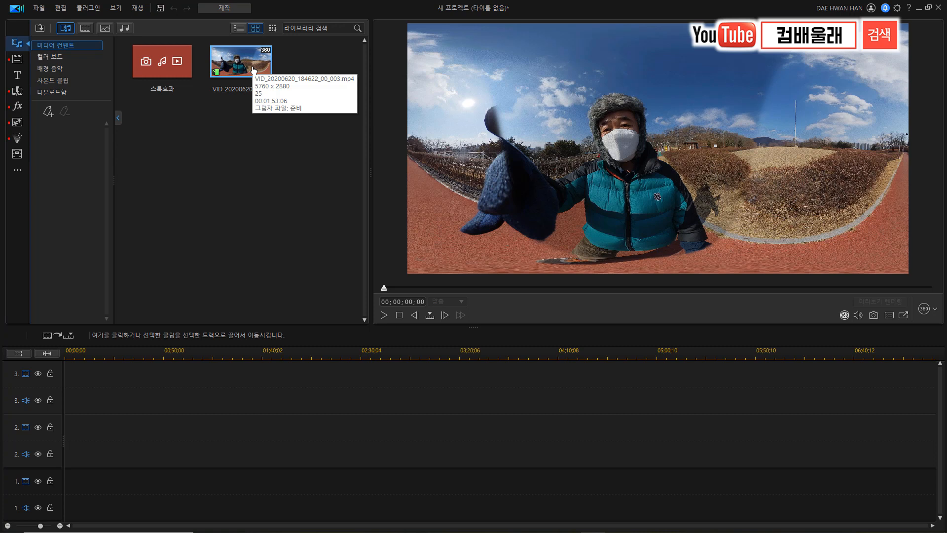
{"action": "left_click_drag", "start_coordinate": [242, 66], "coordinate": [66, 499]}
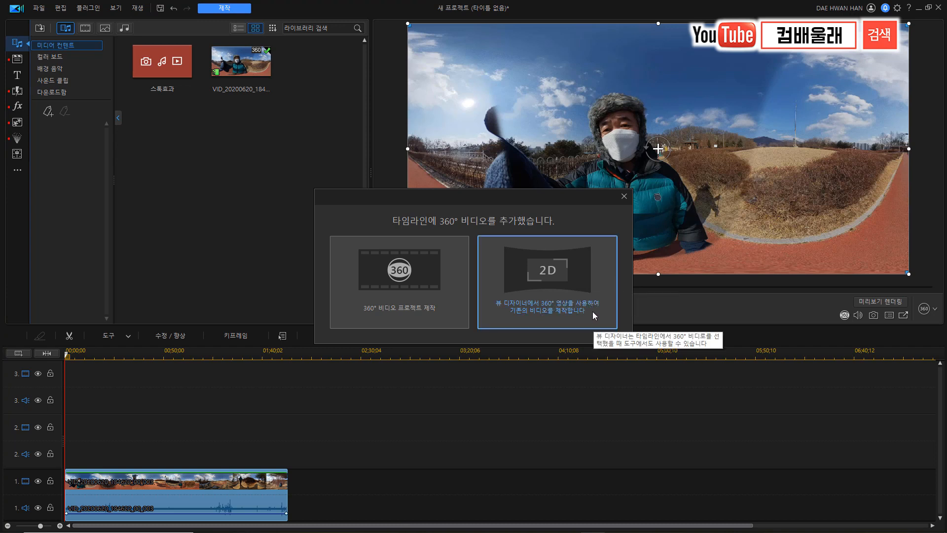
Choose 2D video creation for the 360 clip in View Designer, accepting the project's change to 16:9.
{"action": "left_click", "coordinate": [548, 275]}
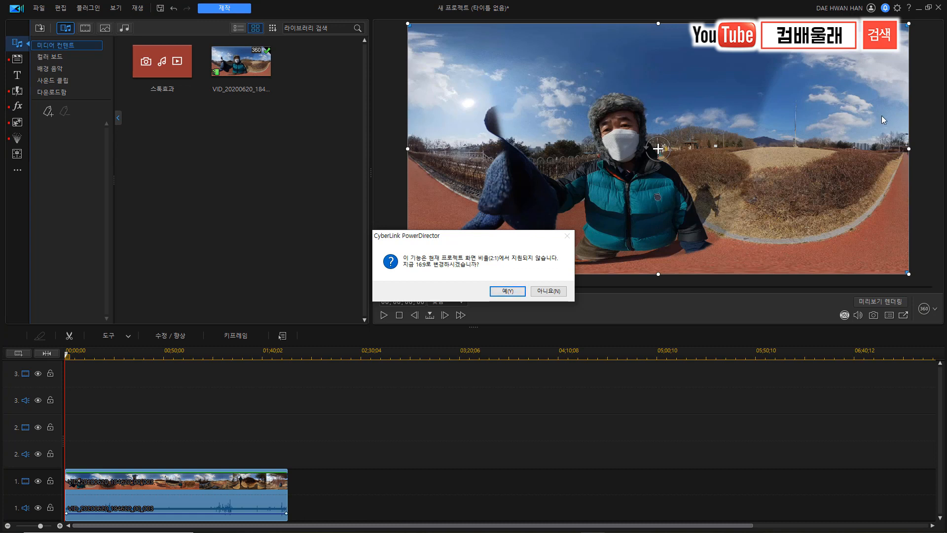
{"action": "left_click", "coordinate": [502, 292]}
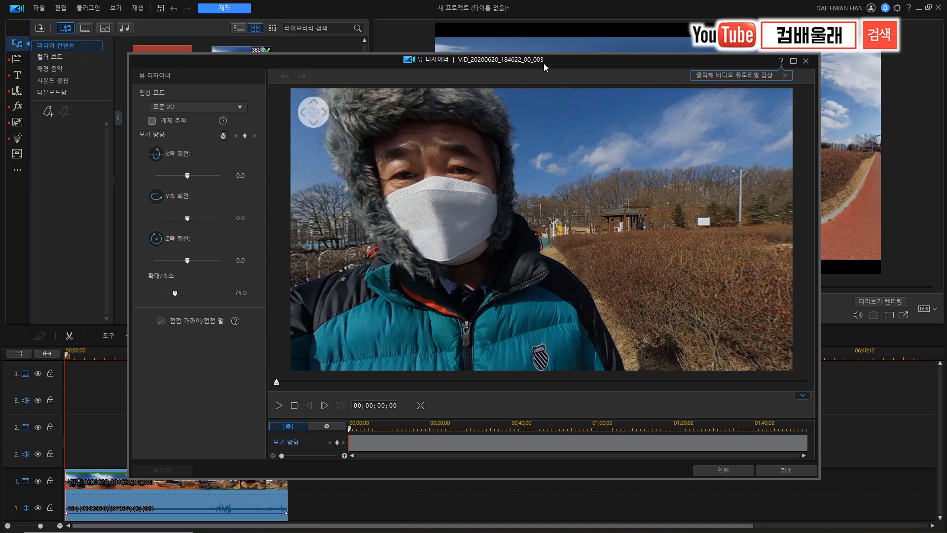
{"action": "left_click_drag", "start_coordinate": [544, 63], "coordinate": [569, 38]}
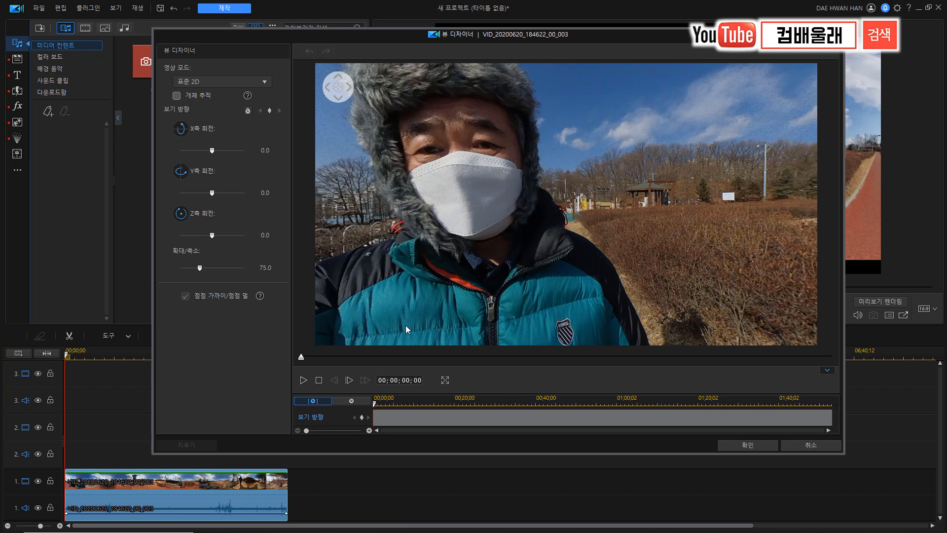
{"action": "left_click_drag", "start_coordinate": [460, 215], "coordinate": [615, 218]}
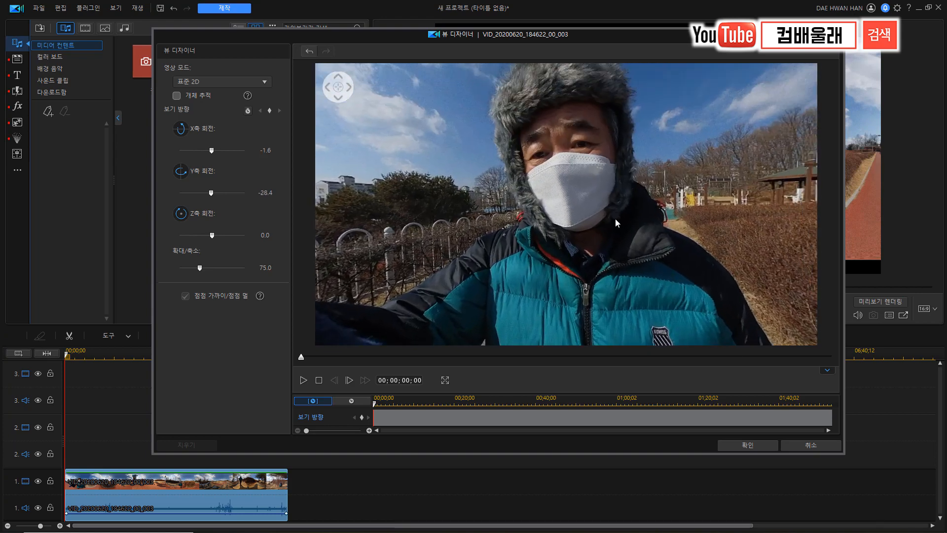
{"action": "left_click", "coordinate": [217, 81]}
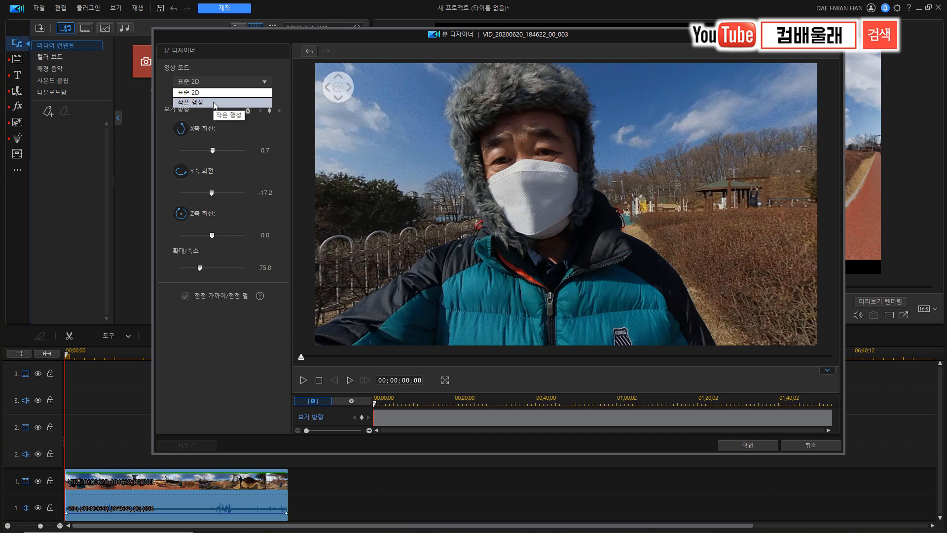
{"action": "left_click", "coordinate": [216, 102]}
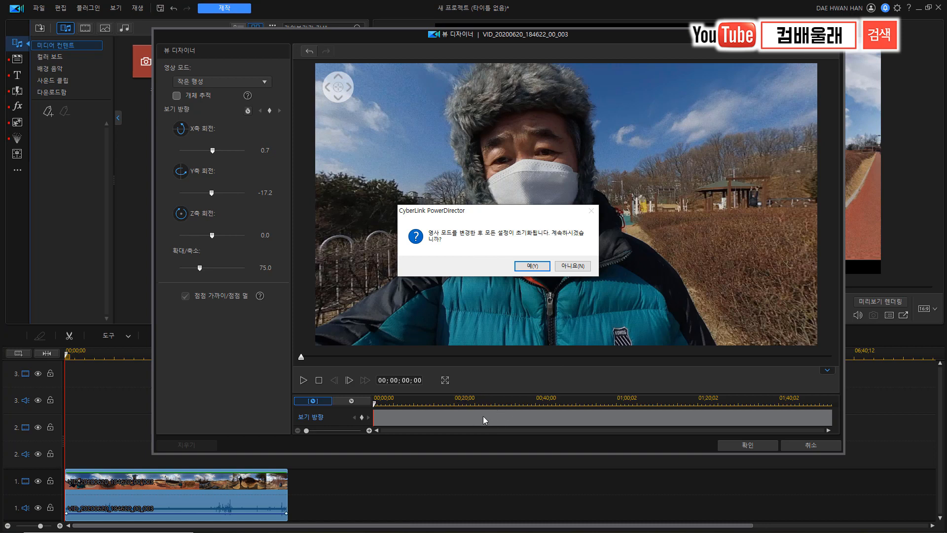
{"action": "left_click", "coordinate": [571, 266]}
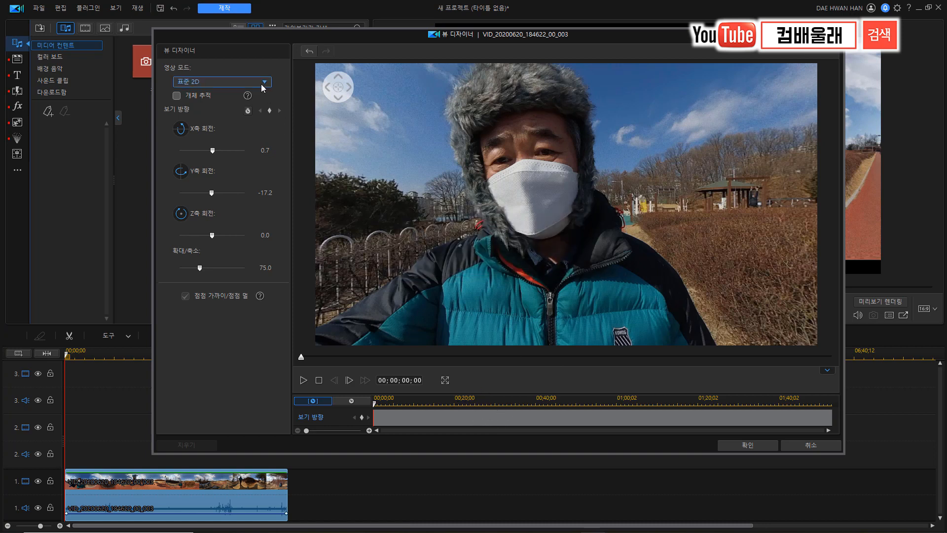
{"action": "left_click_drag", "start_coordinate": [656, 208], "coordinate": [470, 218]}
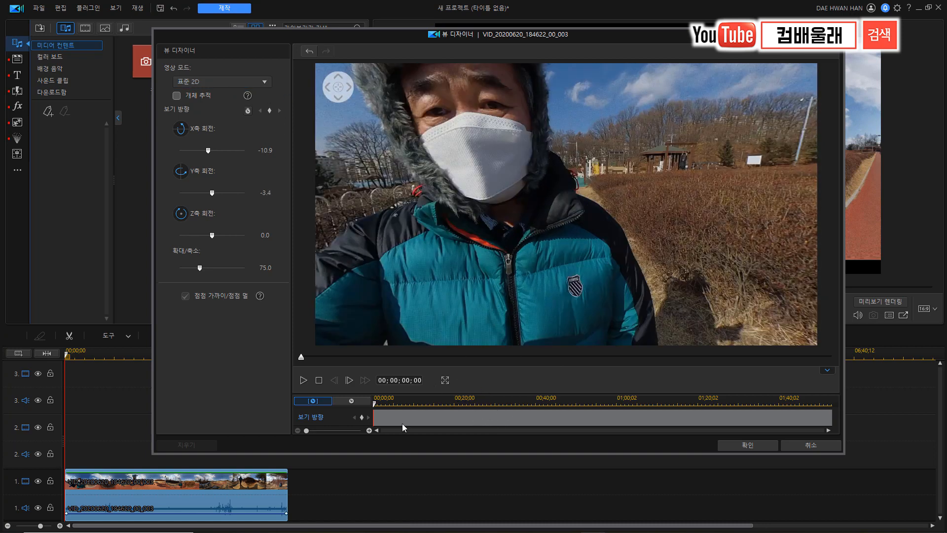
{"action": "left_click", "coordinate": [265, 81]}
{"action": "left_click", "coordinate": [245, 103]}
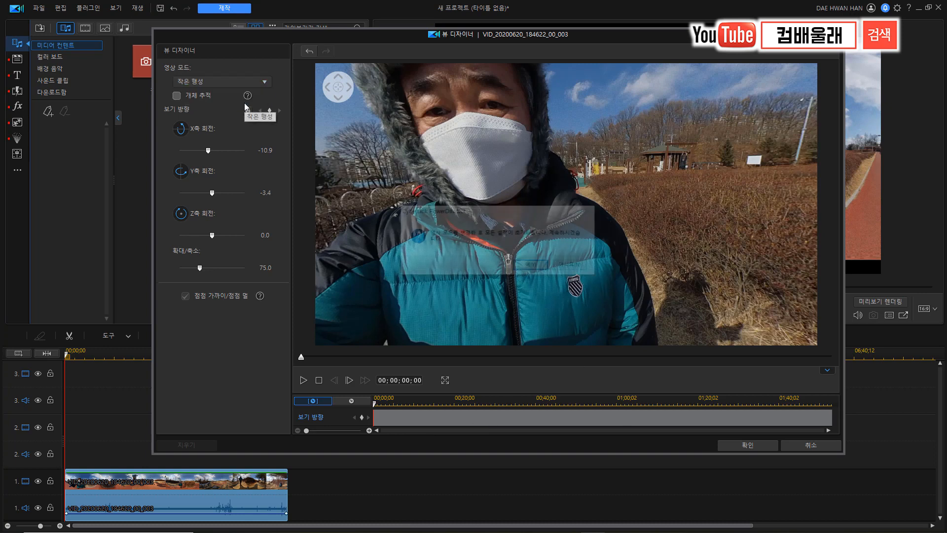
{"action": "left_click", "coordinate": [533, 266]}
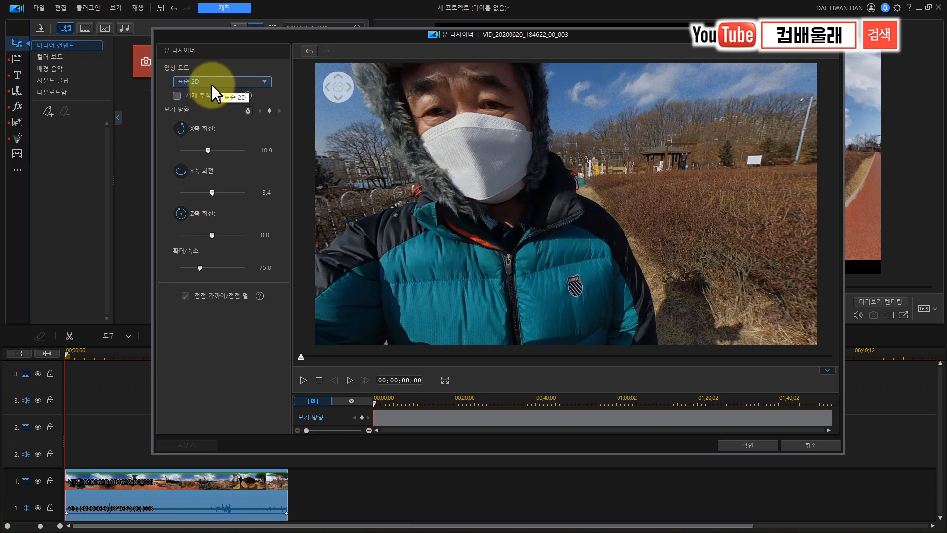
{"action": "left_click", "coordinate": [262, 82]}
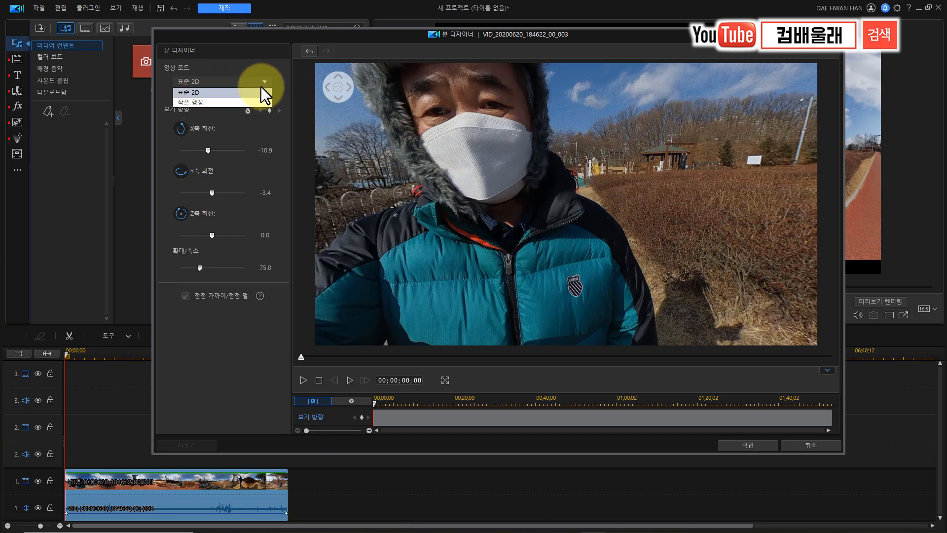
{"action": "left_click", "coordinate": [226, 100]}
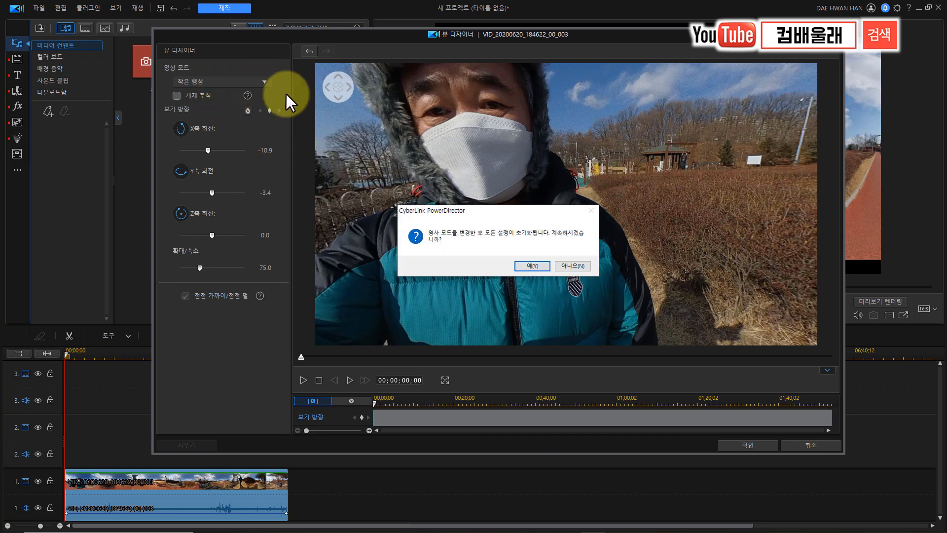
{"action": "left_click", "coordinate": [574, 266]}
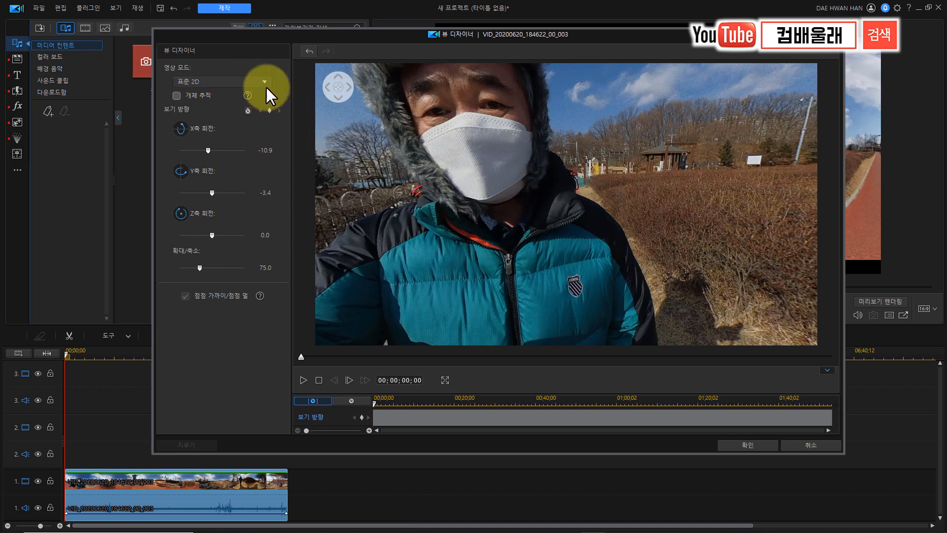
Try several viewing directions for the standard 2D view by panning the preview image around the man.
{"action": "left_click_drag", "start_coordinate": [495, 161], "coordinate": [588, 232]}
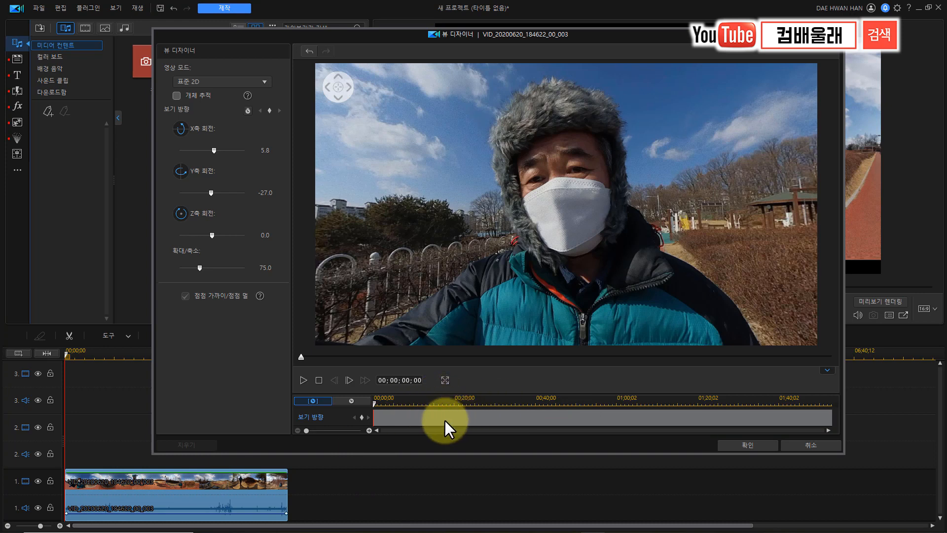
{"action": "left_click_drag", "start_coordinate": [555, 274], "coordinate": [463, 243]}
{"action": "left_click_drag", "start_coordinate": [379, 236], "coordinate": [458, 233]}
Reset the viewing direction, test 30-degree sideways rotations, and turn the view to about X 13.7 and Y -0.8.
{"action": "left_click", "coordinate": [343, 88]}
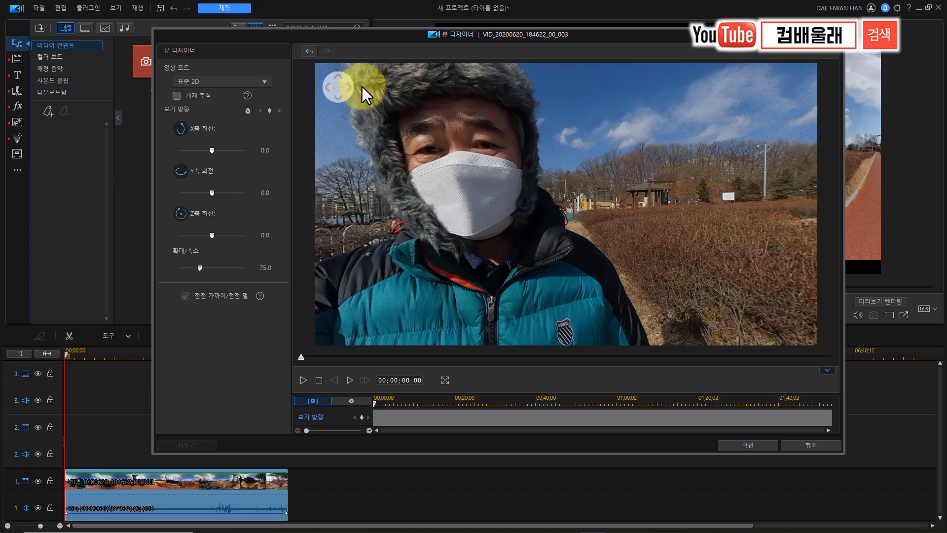
{"action": "left_click", "coordinate": [347, 86]}
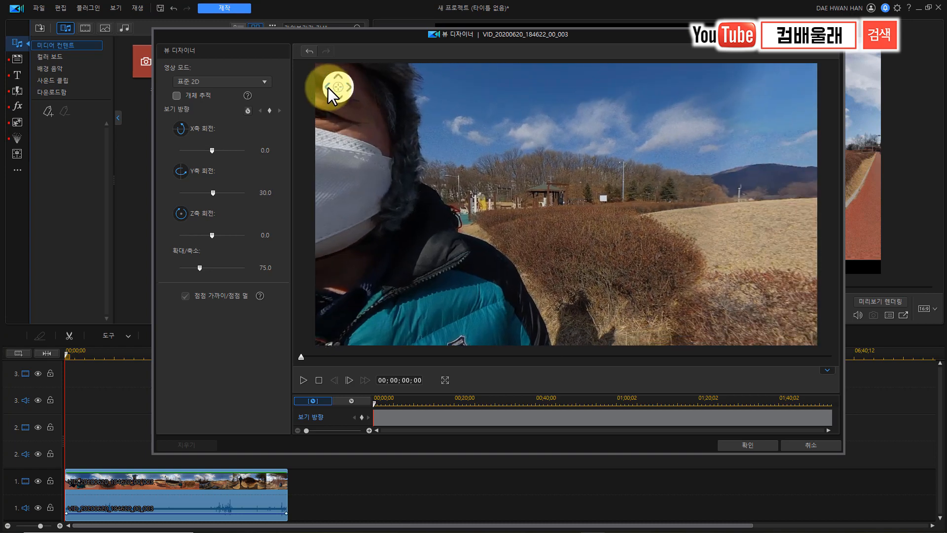
{"action": "left_click", "coordinate": [328, 88]}
{"action": "left_click_drag", "start_coordinate": [334, 95], "coordinate": [470, 187]}
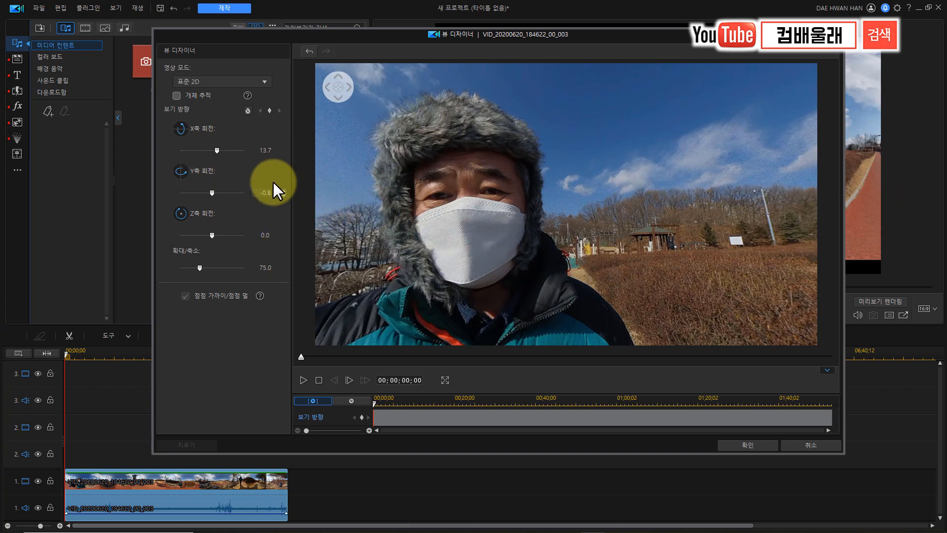
Adjust the viewing direction to X 5.5, Y 0.0 and Z 5.5, testing other Y and Z rotations along the way.
{"action": "left_click_drag", "start_coordinate": [221, 149], "coordinate": [214, 148]}
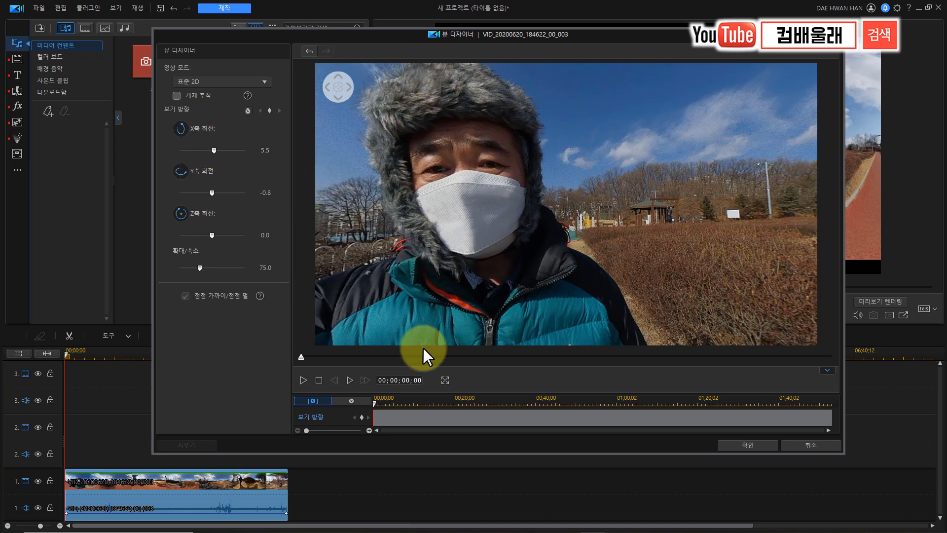
{"action": "left_click_drag", "start_coordinate": [215, 194], "coordinate": [211, 190]}
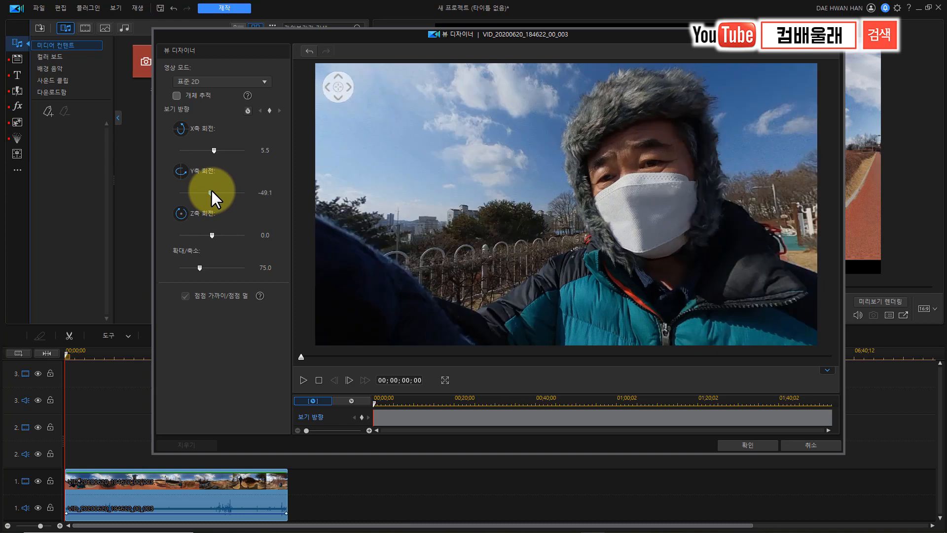
{"action": "mouse_move", "coordinate": [209, 233]}
{"action": "left_mouse_down"}
{"action": "mouse_move", "coordinate": [221, 233]}
{"action": "mouse_move", "coordinate": [211, 232]}
{"action": "left_mouse_up"}
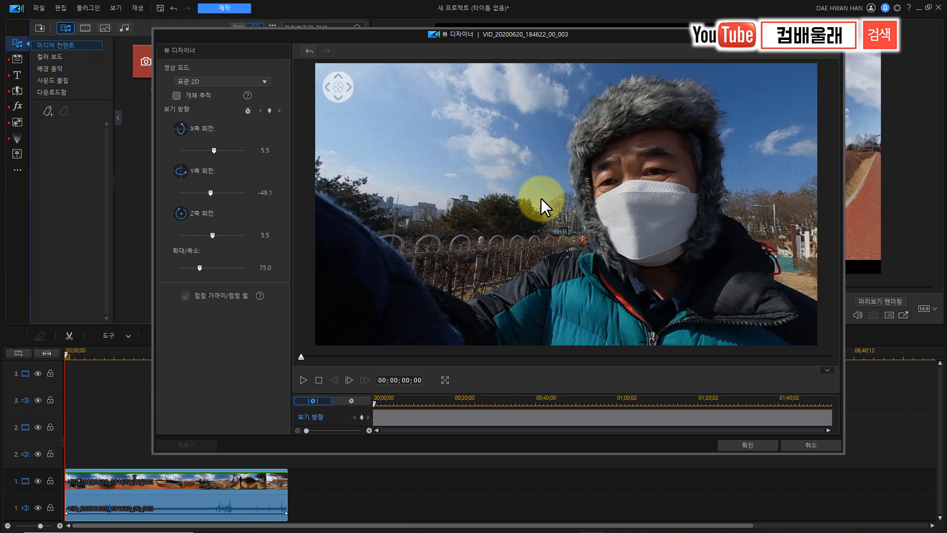
{"action": "left_click_drag", "start_coordinate": [214, 228], "coordinate": [211, 236]}
{"action": "left_click_drag", "start_coordinate": [211, 193], "coordinate": [212, 193]}
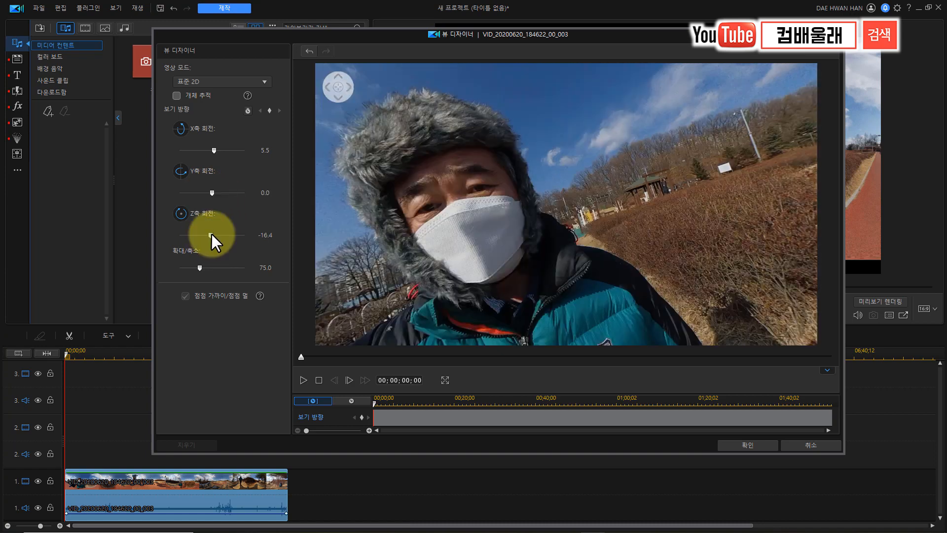
{"action": "left_click_drag", "start_coordinate": [214, 235], "coordinate": [213, 235]}
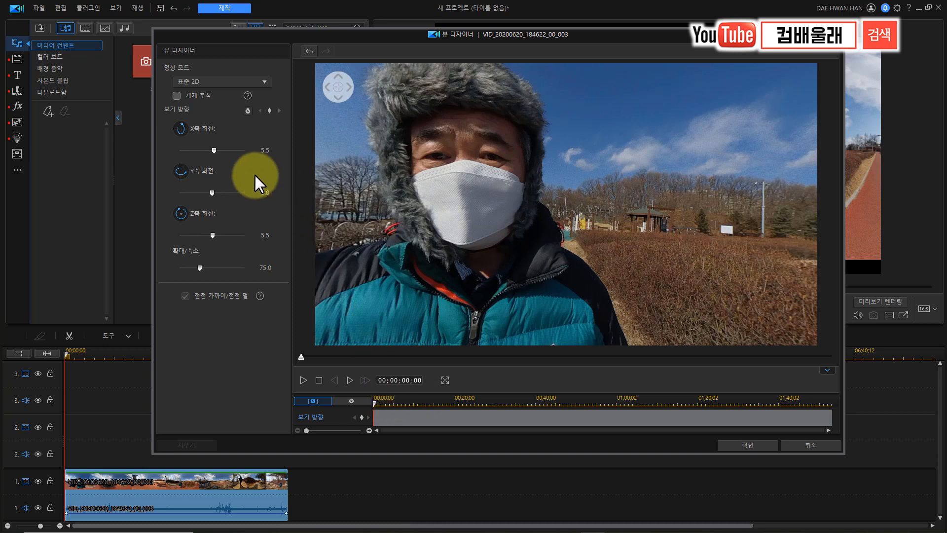
Add a viewing-direction keyframe at 00;00;00;00 and preview the first seconds of the clip from there.
{"action": "left_click", "coordinate": [270, 110]}
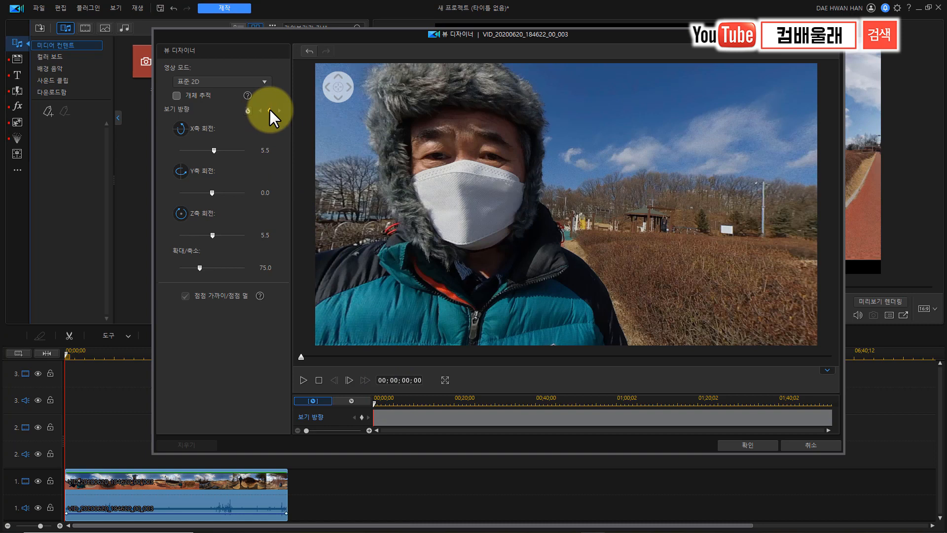
{"action": "mouse_move", "coordinate": [375, 402]}
{"action": "left_mouse_down"}
{"action": "mouse_move", "coordinate": [395, 402]}
{"action": "mouse_move", "coordinate": [375, 402]}
{"action": "left_mouse_up"}
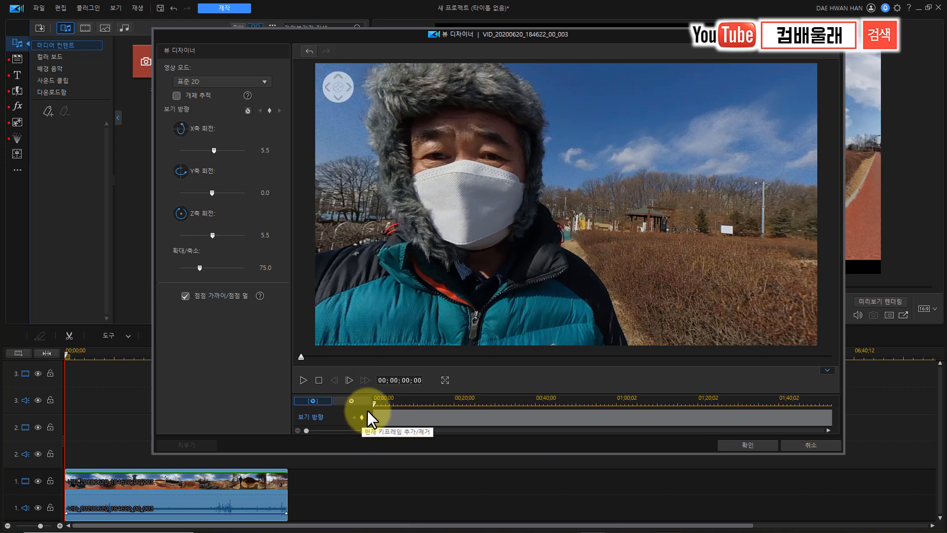
{"action": "mouse_move", "coordinate": [373, 403]}
{"action": "left_mouse_down"}
{"action": "mouse_move", "coordinate": [388, 403]}
{"action": "mouse_move", "coordinate": [374, 407]}
{"action": "left_mouse_up"}
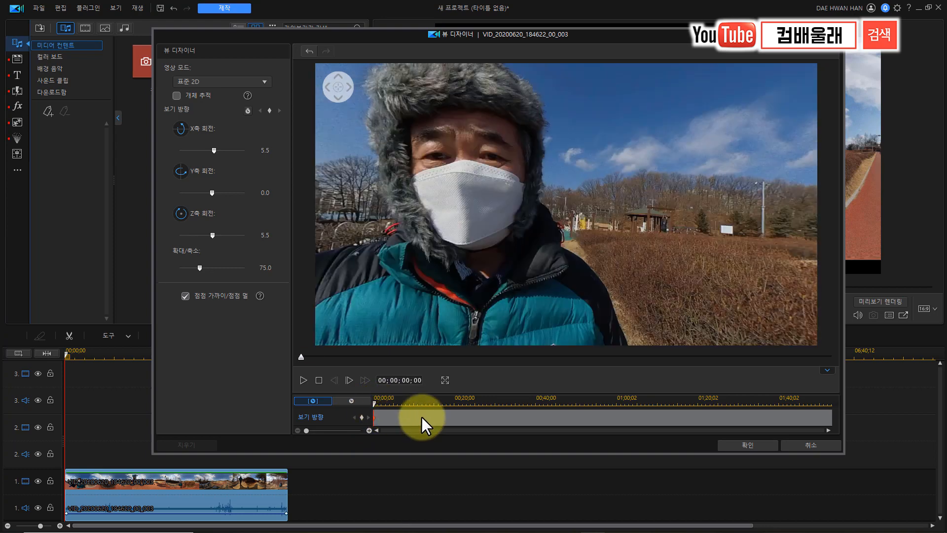
{"action": "key", "text": "space"}
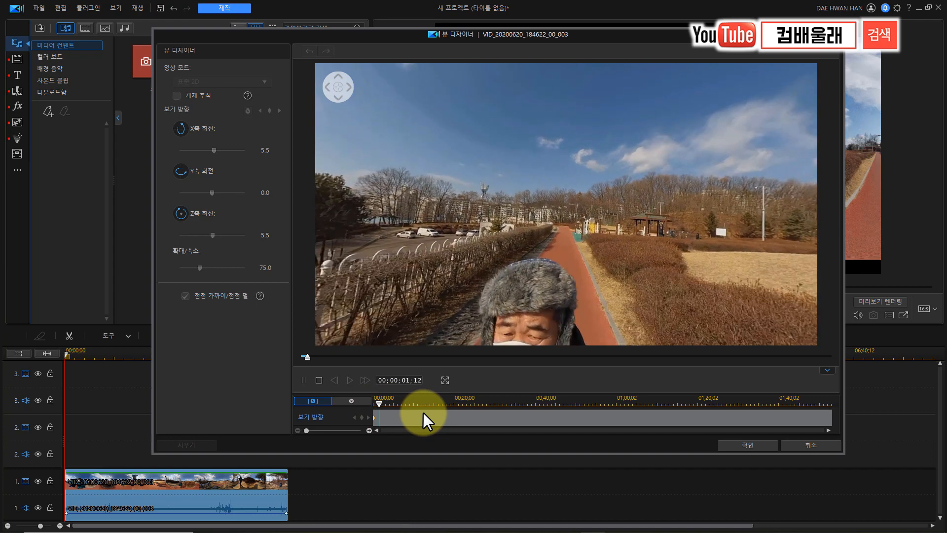
{"action": "left_click", "coordinate": [374, 412]}
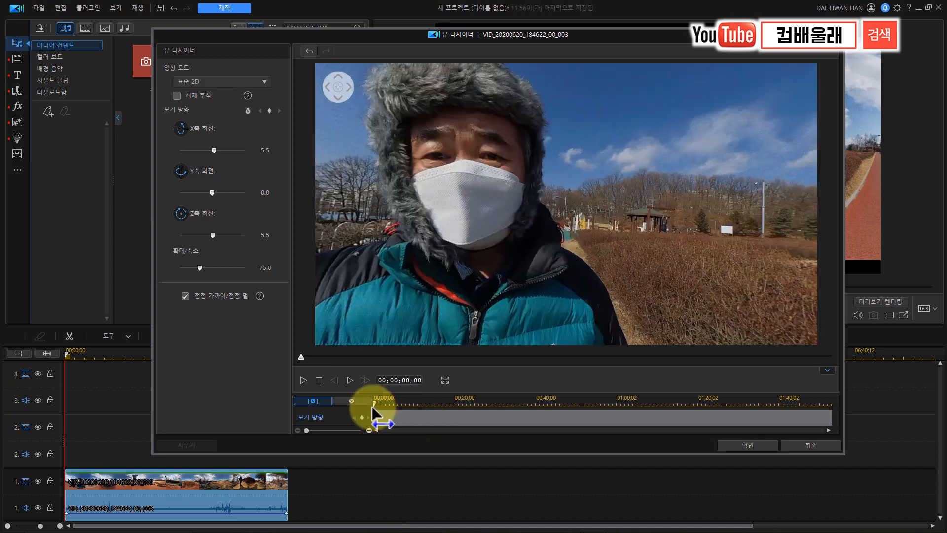
{"action": "left_click", "coordinate": [302, 380]}
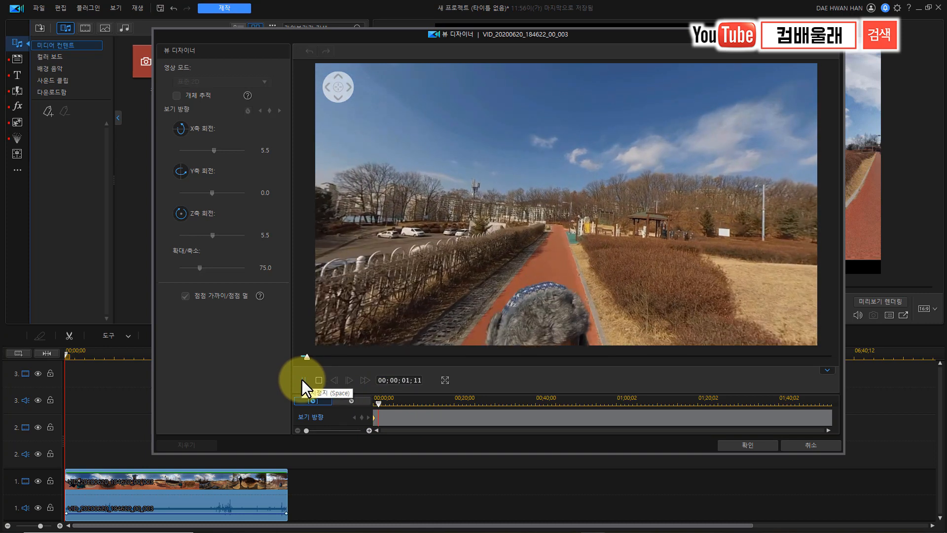
{"action": "left_click", "coordinate": [302, 380]}
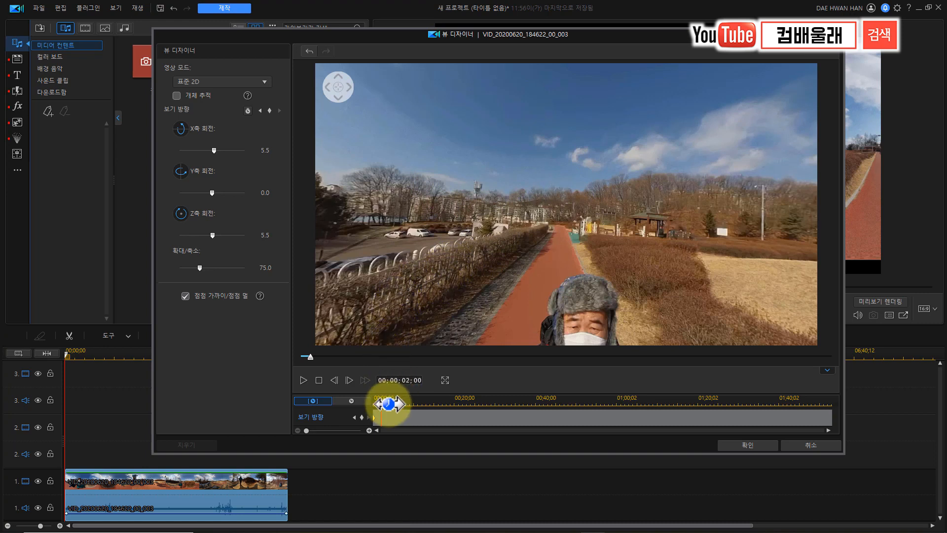
Add a viewing-direction keyframe at 00;00;02;13 and turn the view down to the man, about X -40.0 and Y 8.6.
{"action": "left_click_drag", "start_coordinate": [380, 403], "coordinate": [383, 402]}
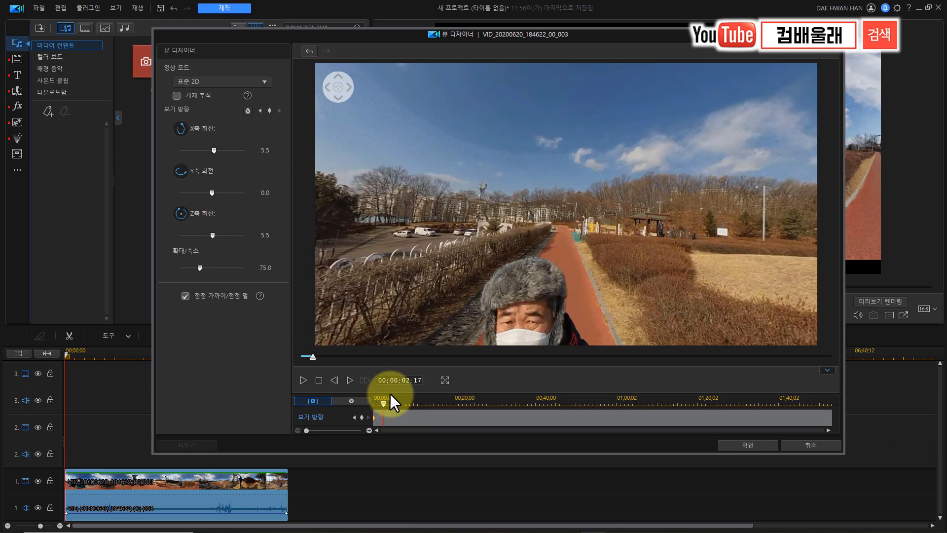
{"action": "left_click_drag", "start_coordinate": [383, 408], "coordinate": [385, 403]}
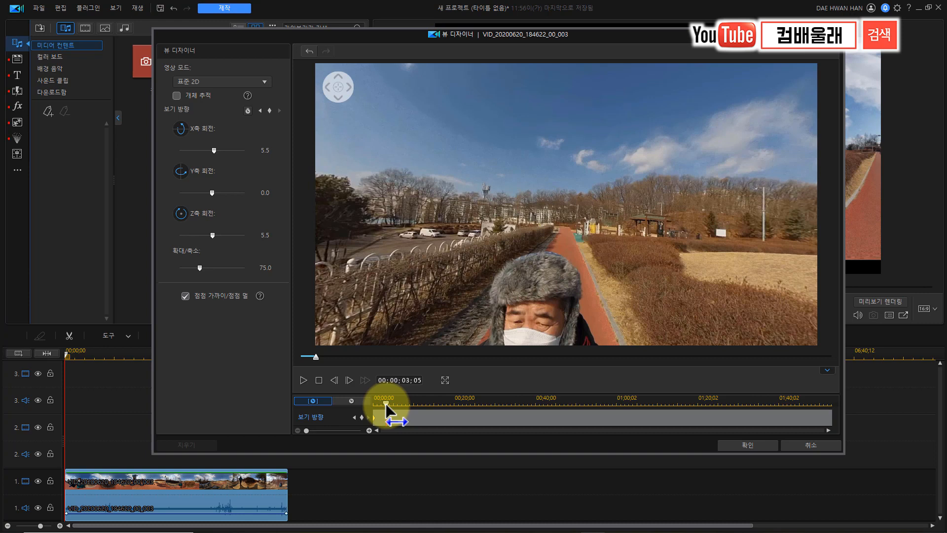
{"action": "left_click_drag", "start_coordinate": [386, 404], "coordinate": [383, 404]}
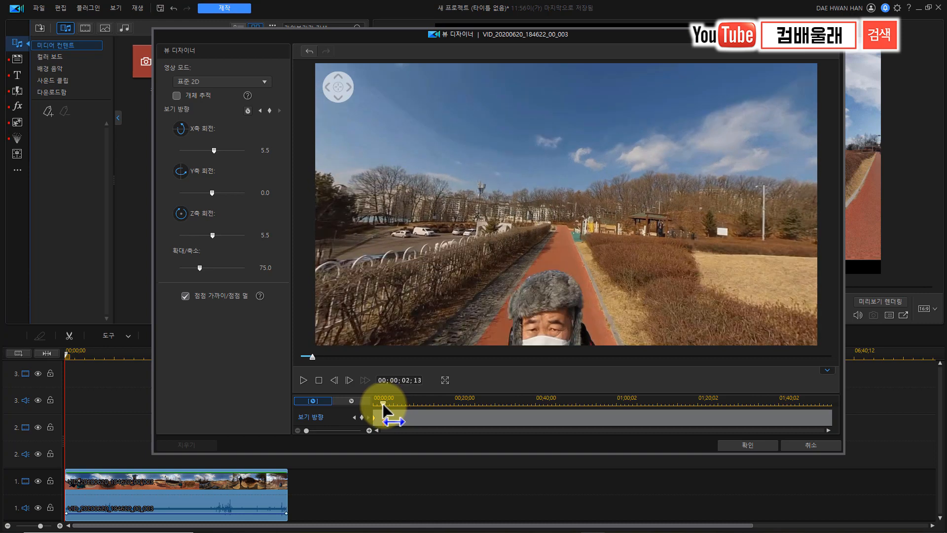
{"action": "left_click", "coordinate": [362, 417]}
{"action": "left_click_drag", "start_coordinate": [551, 304], "coordinate": [539, 228]}
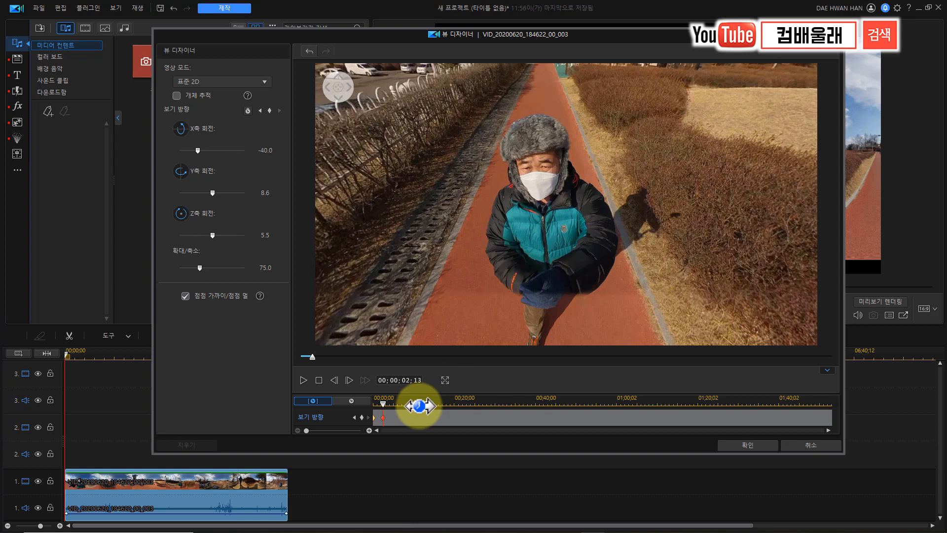
Preview from the start, add keyframes at 00;00;10;03 and 00;00;11;02, and turn the latter's view to about X -4.9 and Y 209.1.
{"action": "left_click_drag", "start_coordinate": [383, 401], "coordinate": [375, 413]}
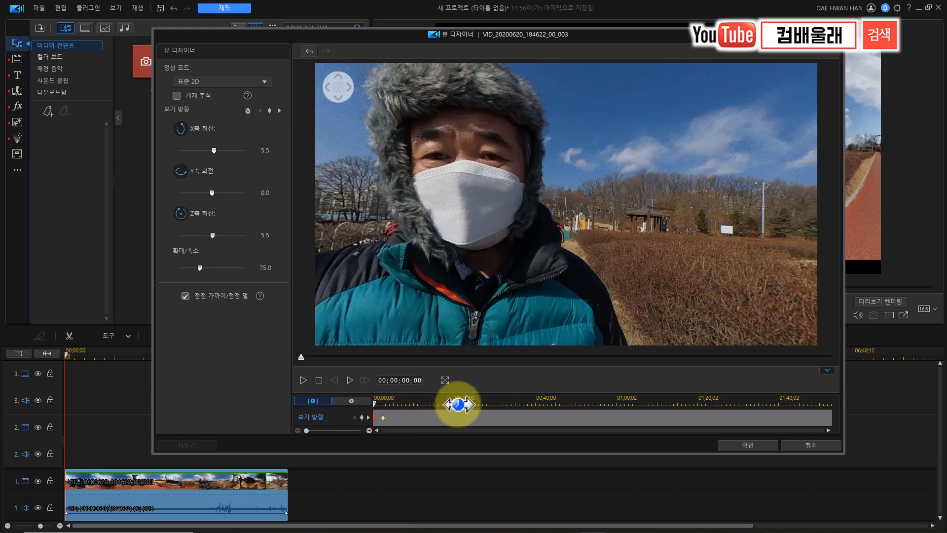
{"action": "key", "text": "space"}
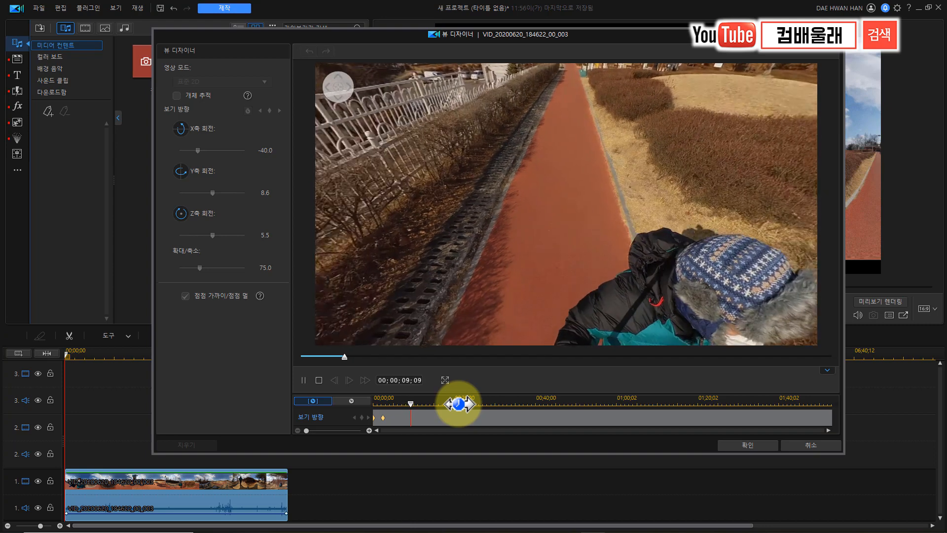
{"action": "left_click", "coordinate": [426, 416]}
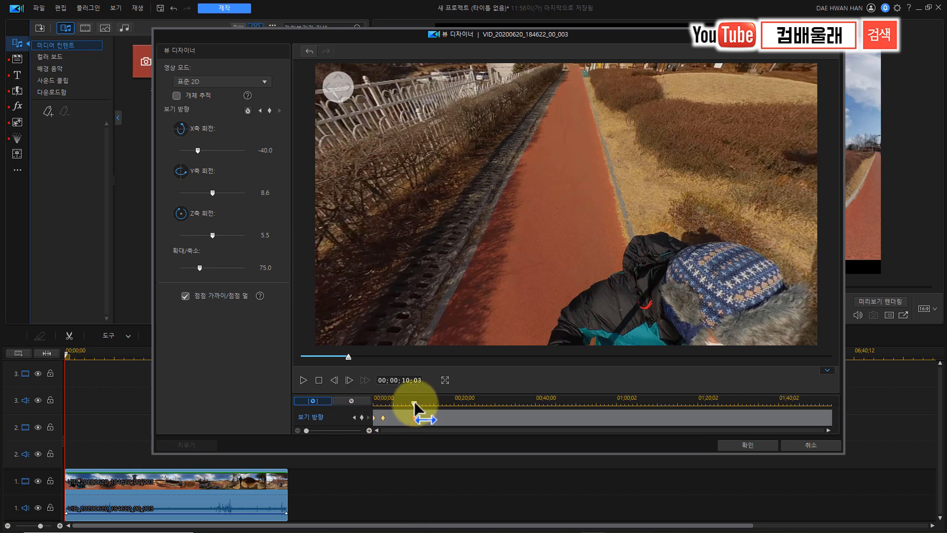
{"action": "left_click_drag", "start_coordinate": [415, 403], "coordinate": [418, 409]}
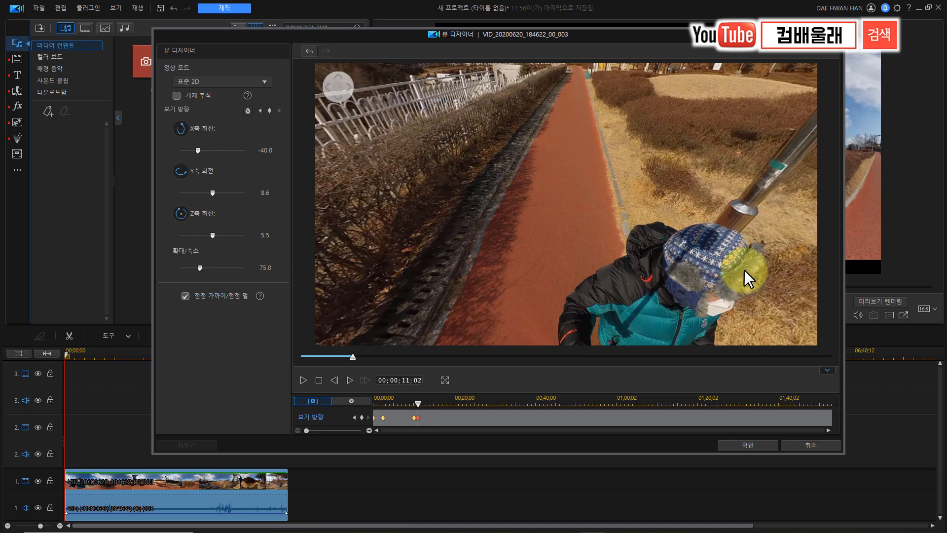
{"action": "left_click_drag", "start_coordinate": [720, 269], "coordinate": [494, 220]}
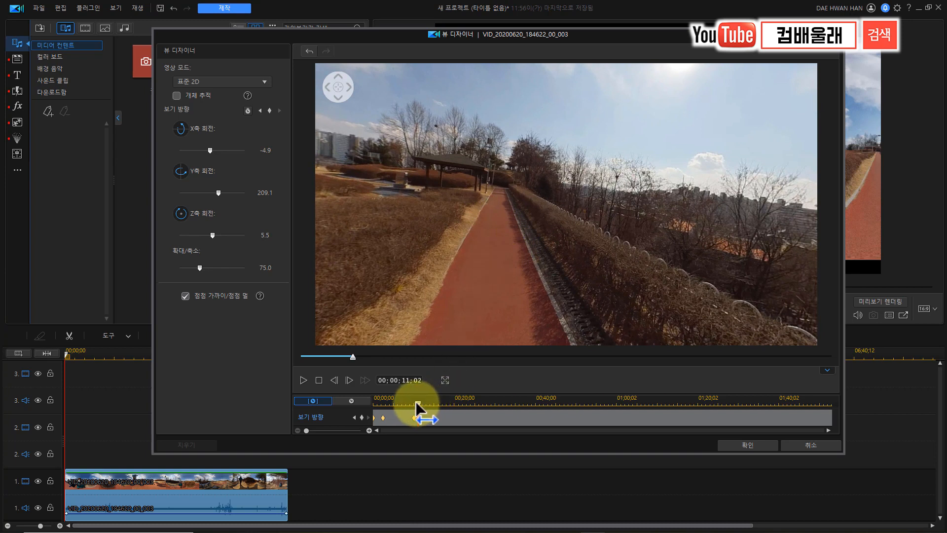
Preview the view's turn between the last two keyframes, starting at about 00;00;09;11.
{"action": "left_click_drag", "start_coordinate": [416, 401], "coordinate": [411, 402]}
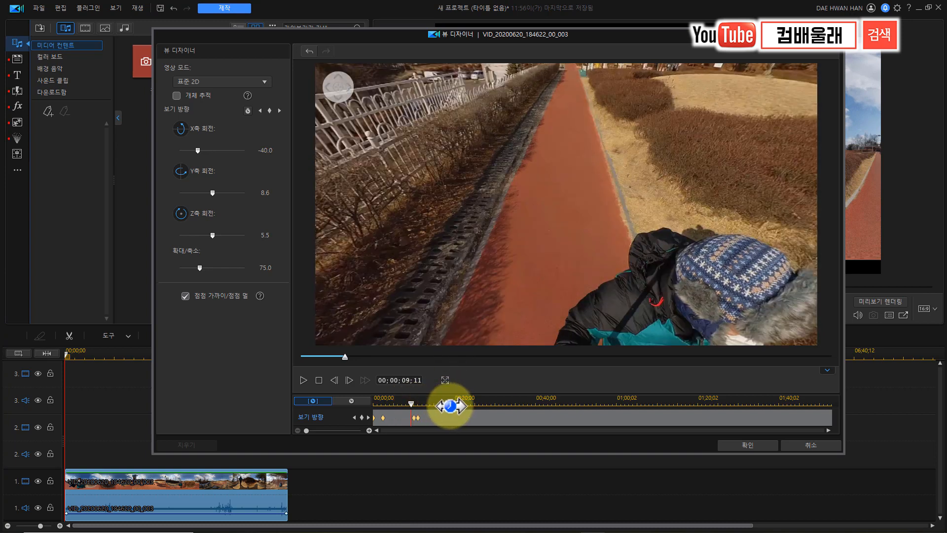
{"action": "left_click_drag", "start_coordinate": [411, 402], "coordinate": [407, 402]}
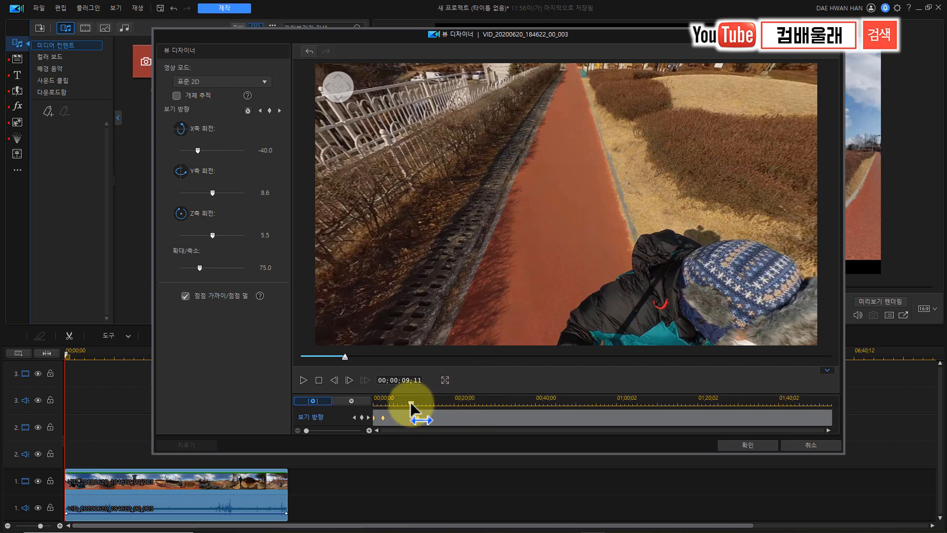
{"action": "key", "text": "space"}
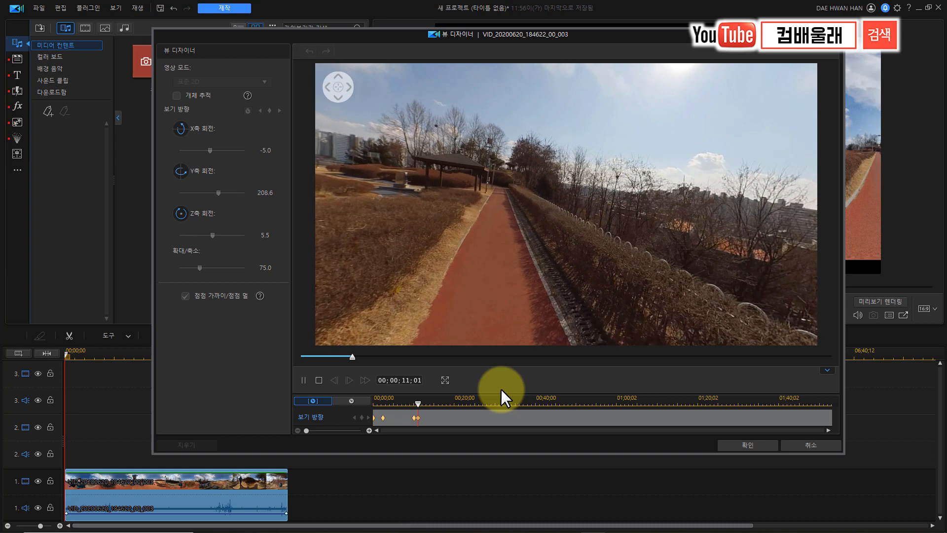
{"action": "key", "text": "space"}
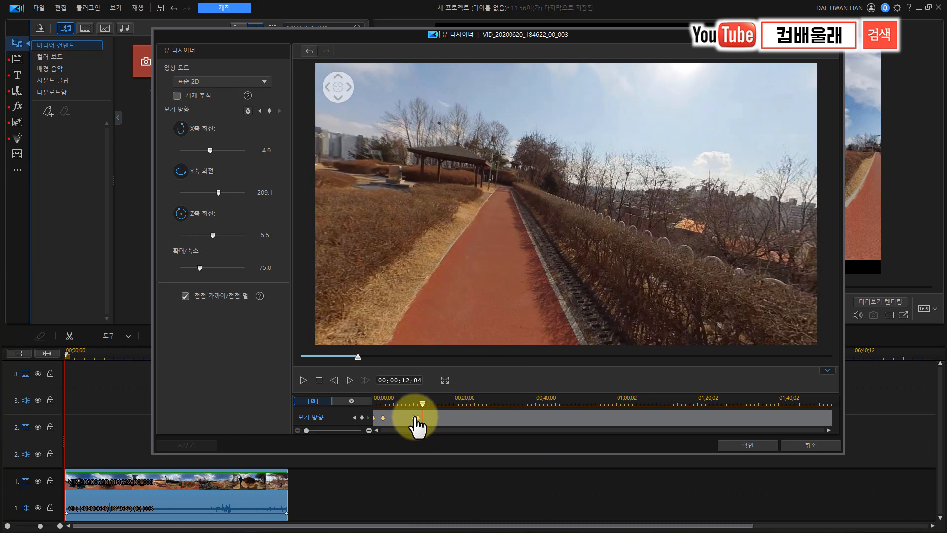
Move the last keyframe to just past 20 seconds and preview the slower turn of the view.
{"action": "mouse_move", "coordinate": [419, 419]}
{"action": "left_mouse_down"}
{"action": "mouse_move", "coordinate": [457, 421]}
{"action": "mouse_move", "coordinate": [408, 410]}
{"action": "left_mouse_up"}
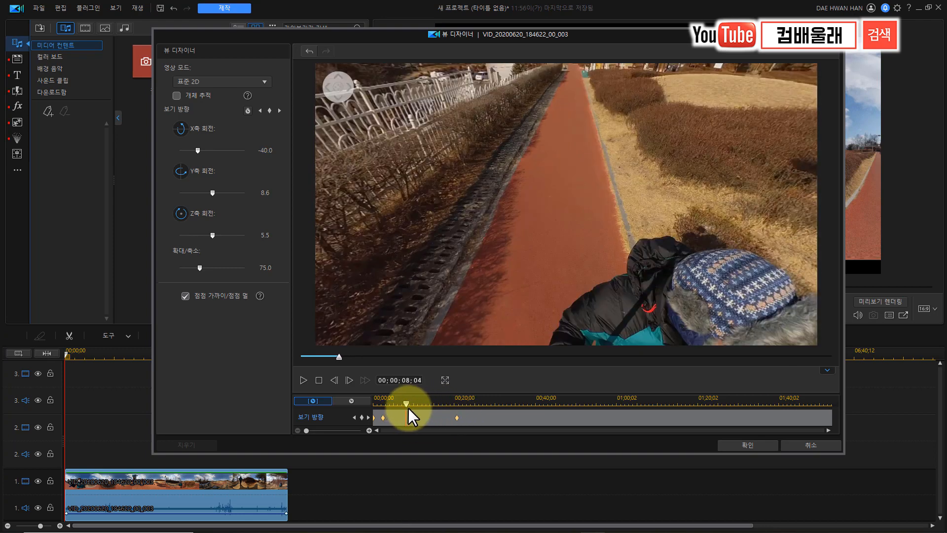
{"action": "key", "text": "space"}
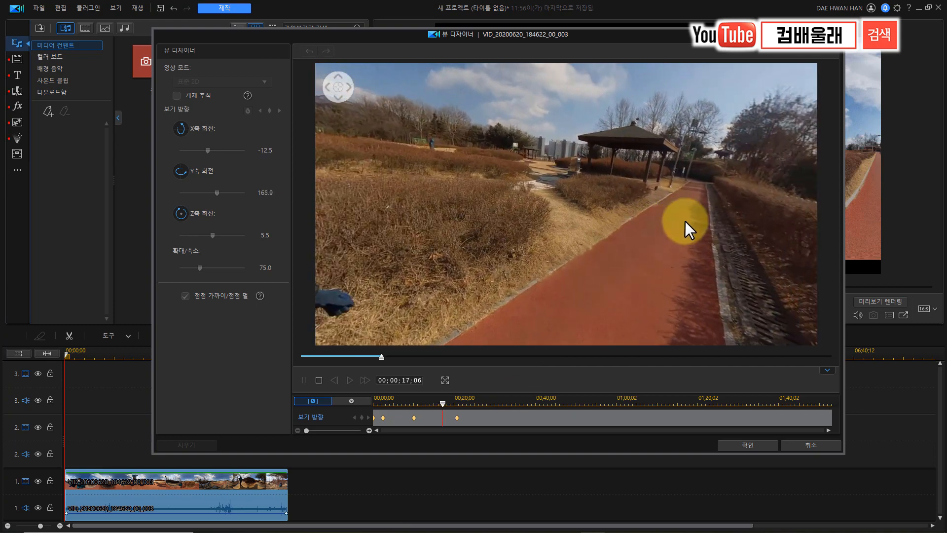
{"action": "key", "text": "space"}
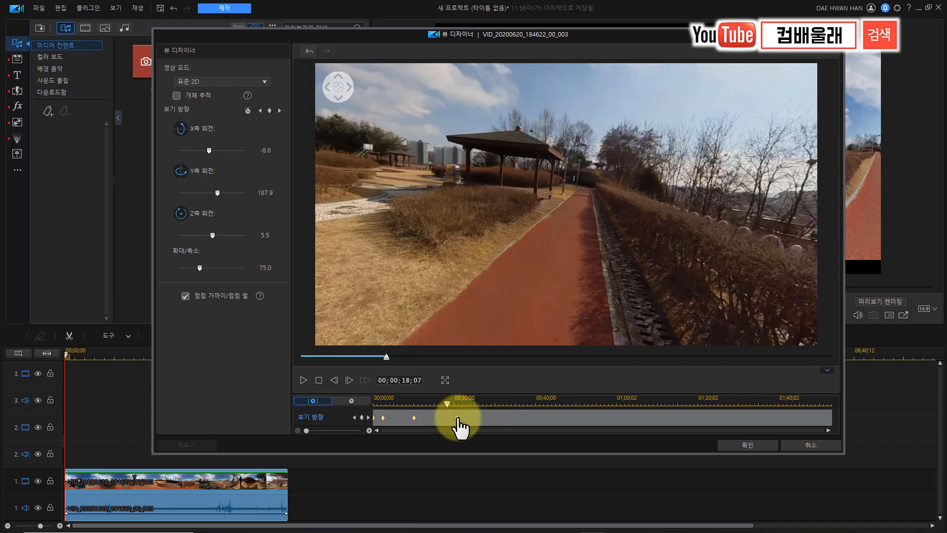
Move the last keyframe directly behind the one at 00;00;10;03 on an enlarged timeline and preview the quick change of view.
{"action": "left_click_drag", "start_coordinate": [457, 419], "coordinate": [668, 393]}
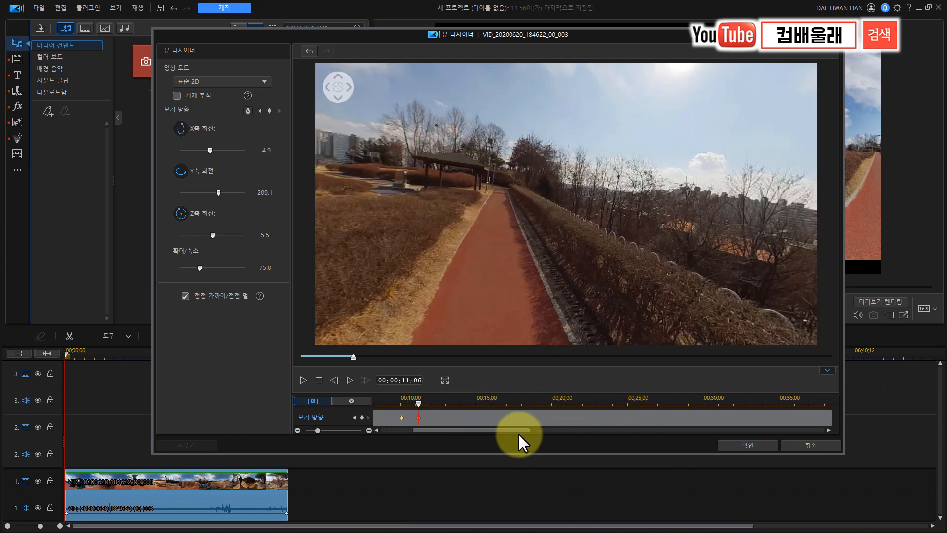
{"action": "left_click_drag", "start_coordinate": [499, 431], "coordinate": [477, 405]}
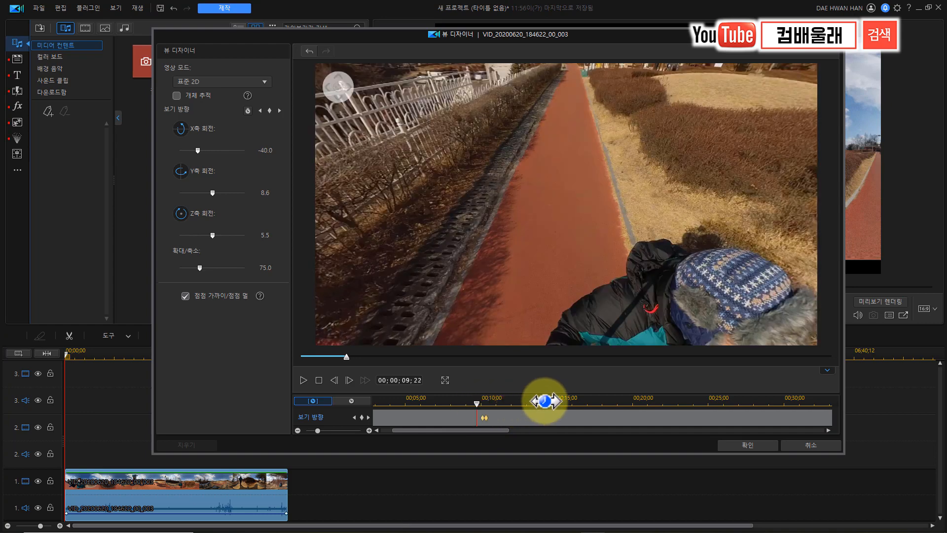
{"action": "key", "text": "space"}
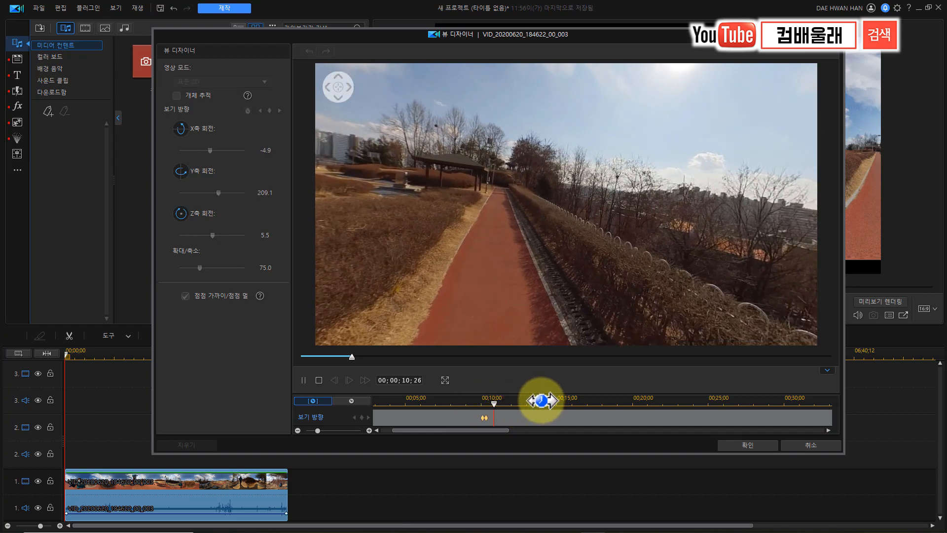
{"action": "key", "text": "space"}
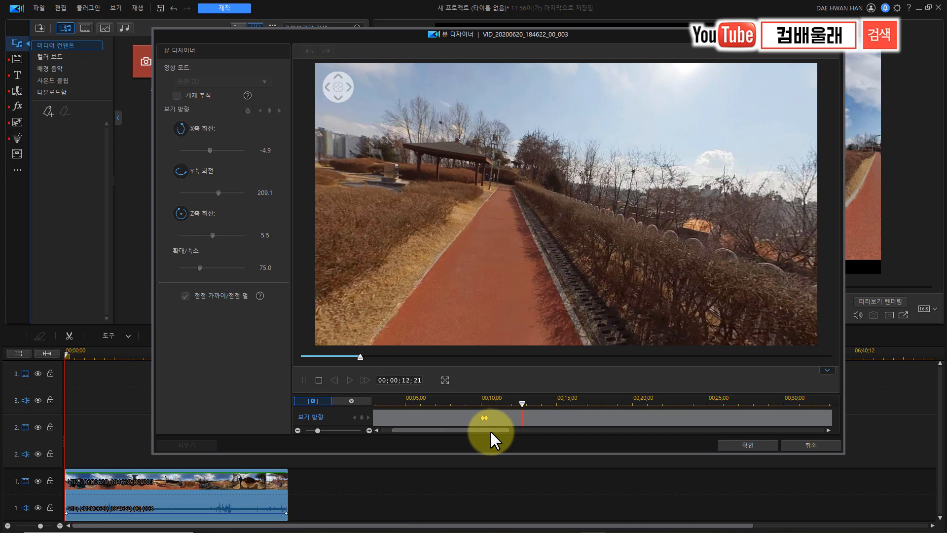
{"action": "left_click_drag", "start_coordinate": [491, 429], "coordinate": [501, 429]}
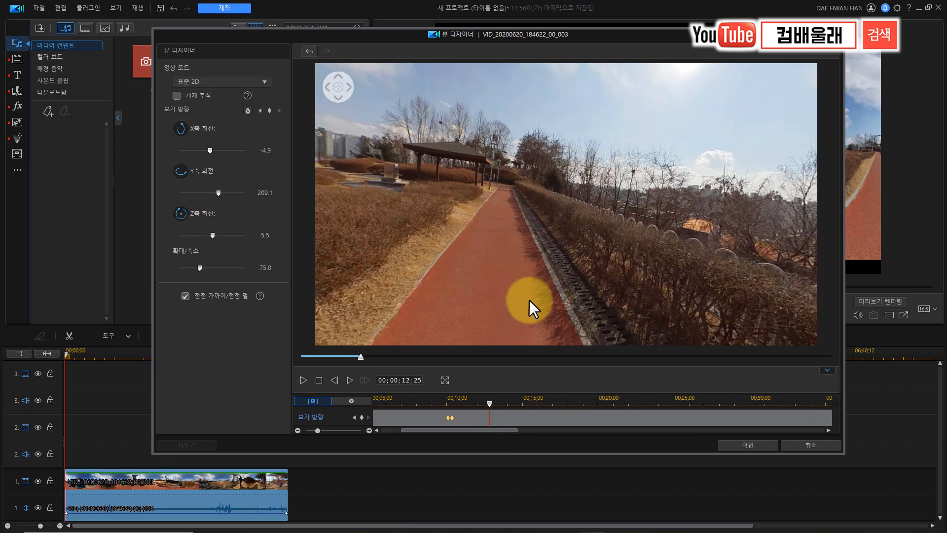
{"action": "left_click_drag", "start_coordinate": [489, 404], "coordinate": [462, 408]}
{"action": "key", "text": "space"}
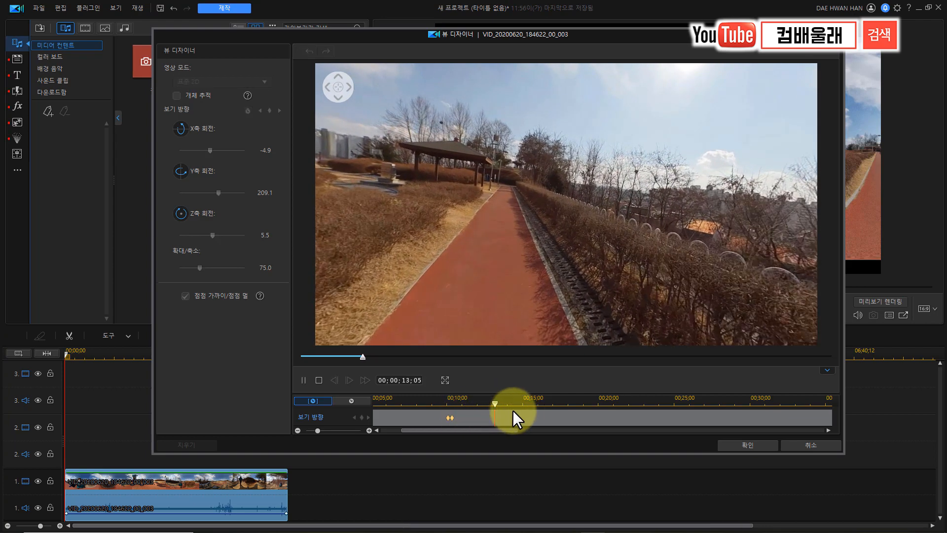
{"action": "key", "text": "space"}
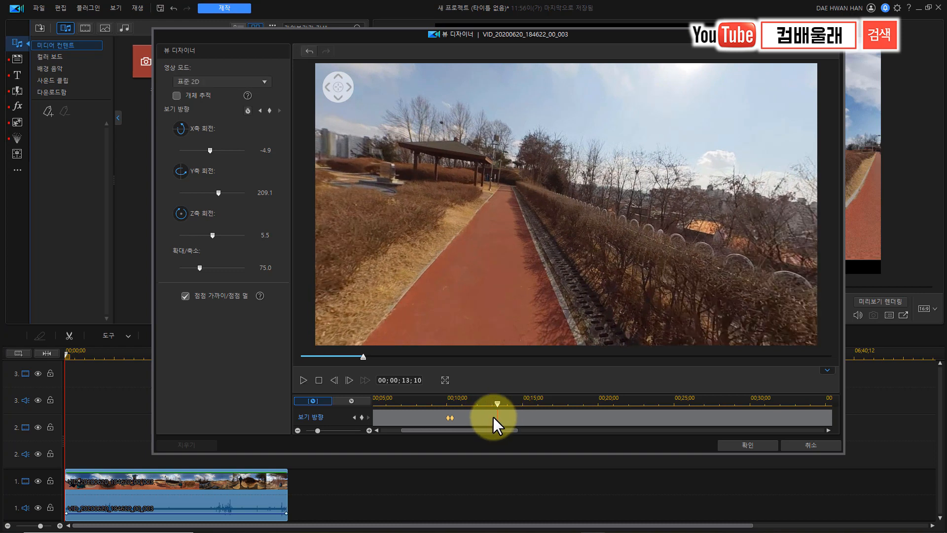
Add keyframes at 00;00;13;10 and 00;00;13;17, and set the latter's view to about X -25.7, Y 59.8 and zoom 105.0.
{"action": "left_click", "coordinate": [362, 417]}
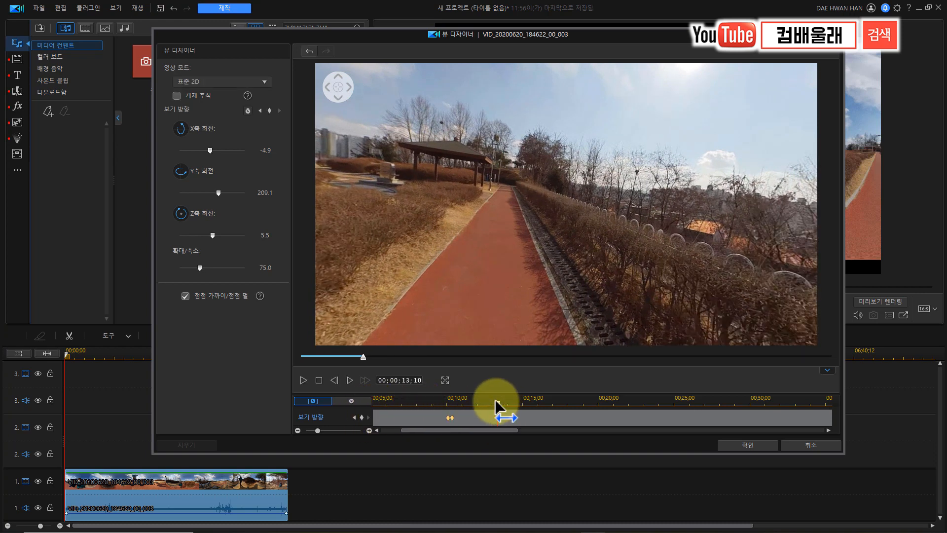
{"action": "left_click_drag", "start_coordinate": [498, 402], "coordinate": [502, 404]}
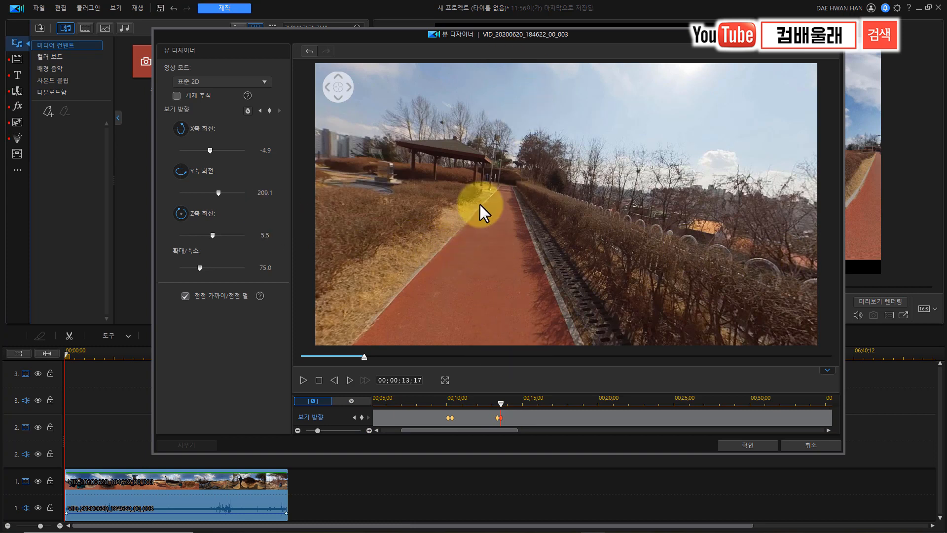
{"action": "left_click_drag", "start_coordinate": [209, 196], "coordinate": [214, 192]}
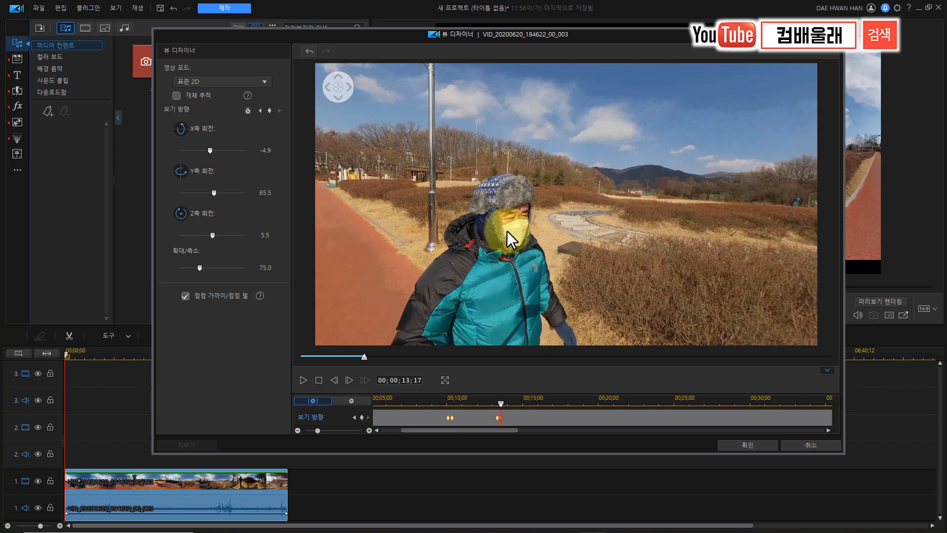
{"action": "left_click_drag", "start_coordinate": [510, 262], "coordinate": [506, 217]}
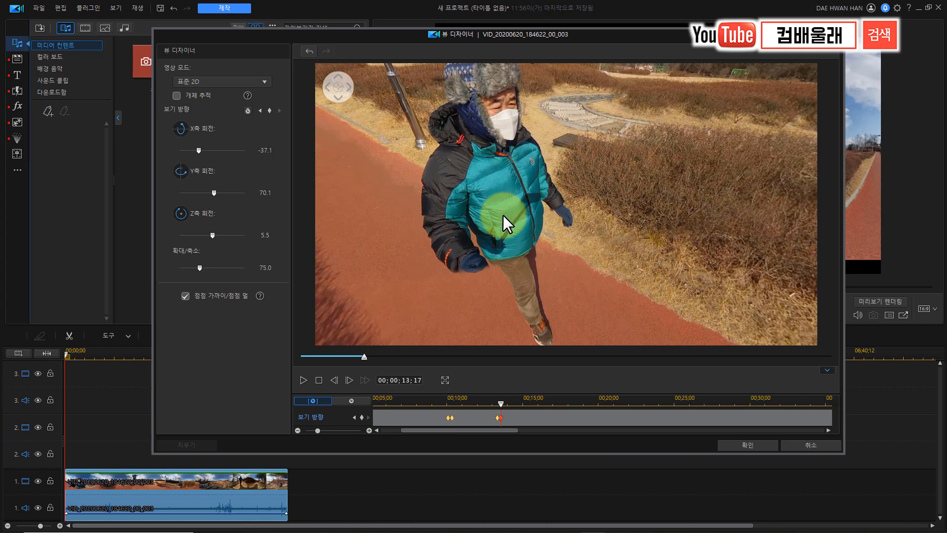
{"action": "scroll", "coordinate": [502, 215], "scroll_direction": "down", "scroll_amount": 2}
{"action": "scroll", "coordinate": [504, 215], "scroll_direction": "down", "scroll_amount": 1}
{"action": "left_click_drag", "start_coordinate": [505, 215], "coordinate": [515, 231]}
{"action": "scroll", "coordinate": [555, 212], "scroll_direction": "down", "scroll_amount": 3}
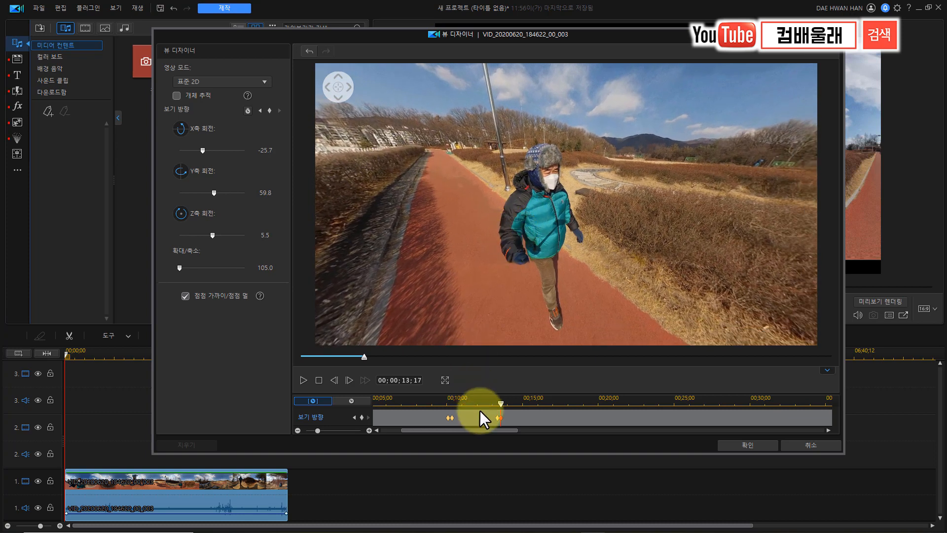
Preview the quick view change between the keyframes at 00;00;13;10 and 00;00;13;17, starting shortly before them.
{"action": "left_click_drag", "start_coordinate": [501, 403], "coordinate": [484, 403]}
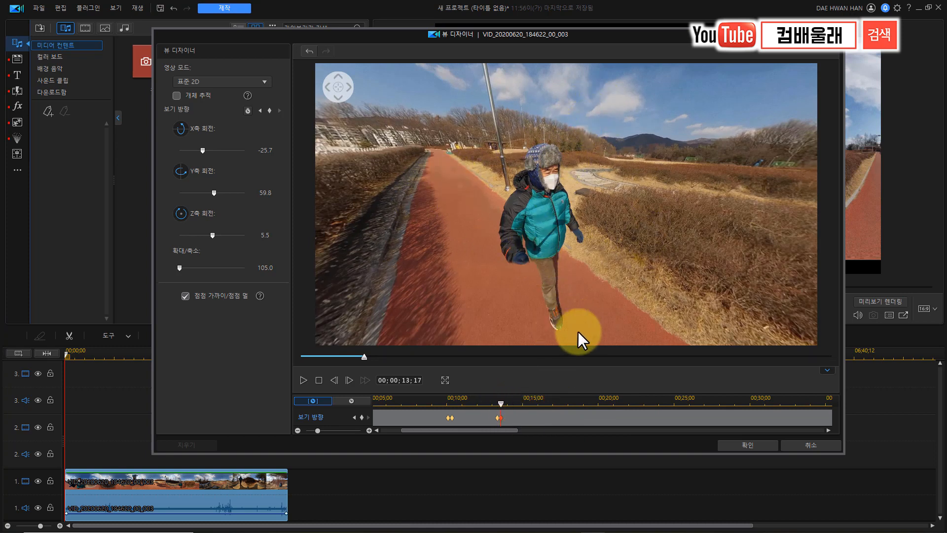
{"action": "left_click", "coordinate": [488, 400]}
{"action": "key", "text": "space"}
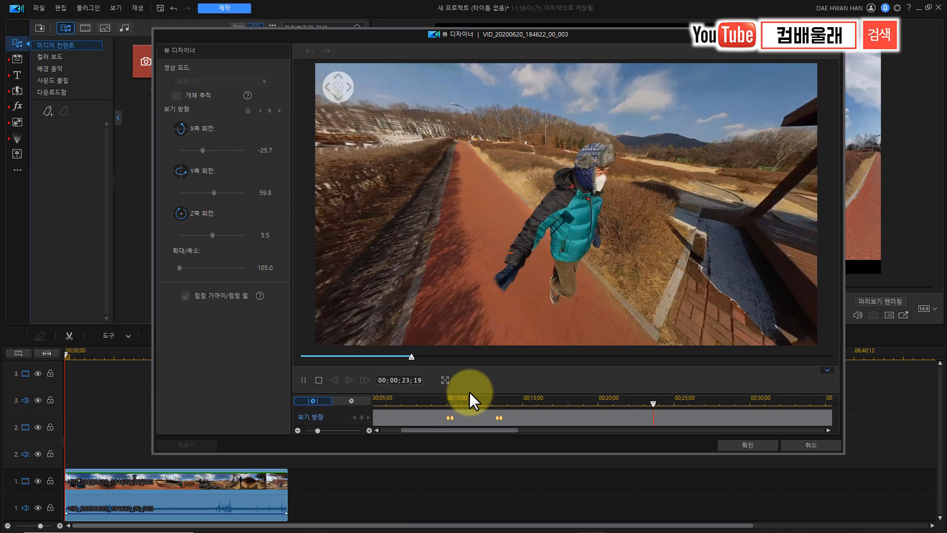
Add a keyframe at 00;00;15;16, turn its view to about X -10.4 and Y 111.0, and preview from 00;00;13;10.
{"action": "left_click_drag", "start_coordinate": [669, 404], "coordinate": [531, 404]}
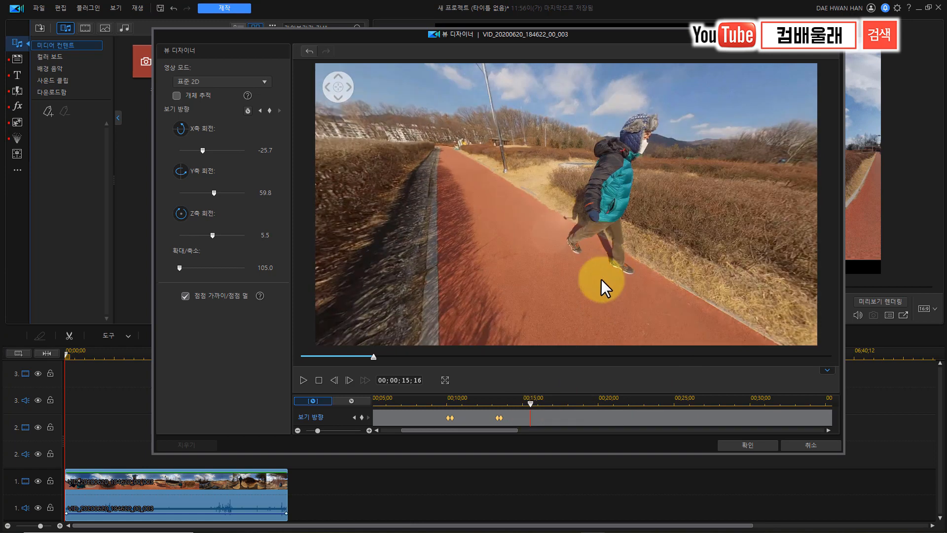
{"action": "left_click", "coordinate": [362, 417]}
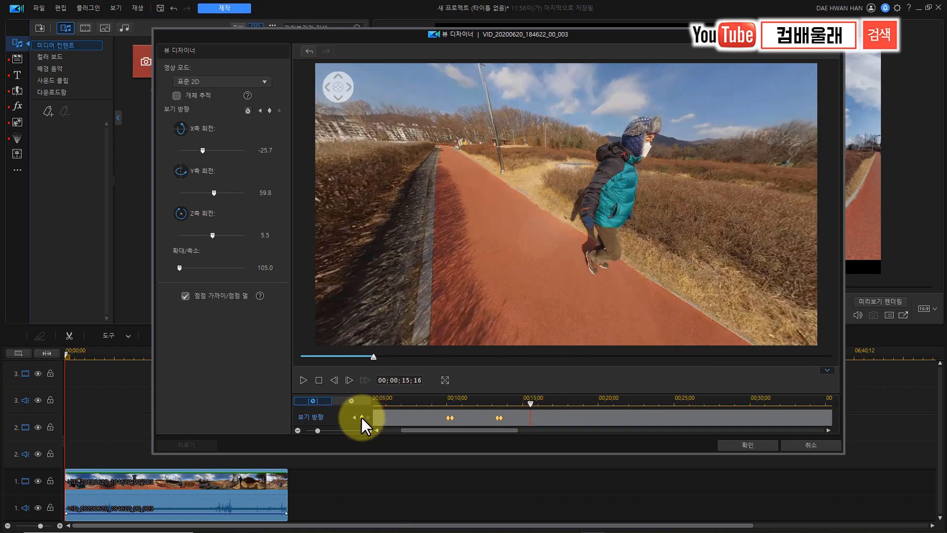
{"action": "left_click_drag", "start_coordinate": [654, 221], "coordinate": [497, 232]}
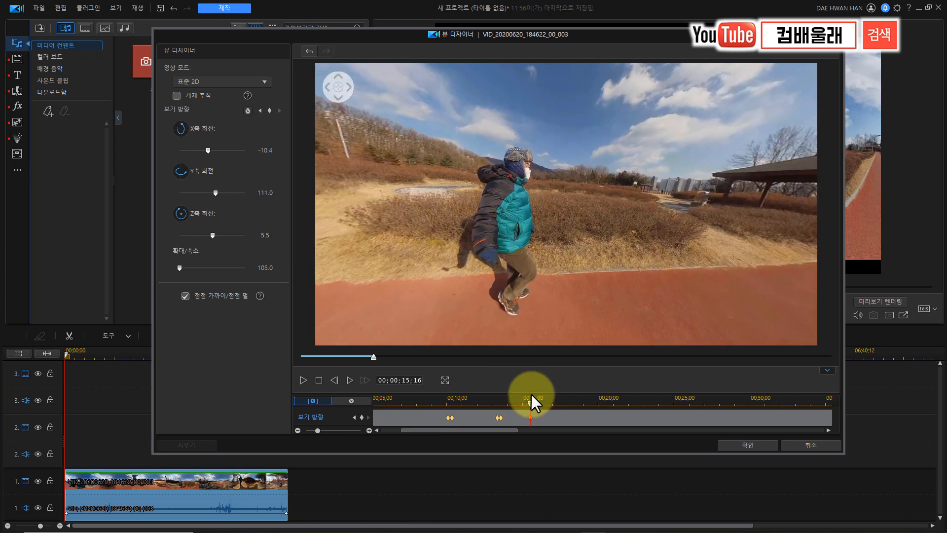
{"action": "left_click_drag", "start_coordinate": [530, 404], "coordinate": [497, 404]}
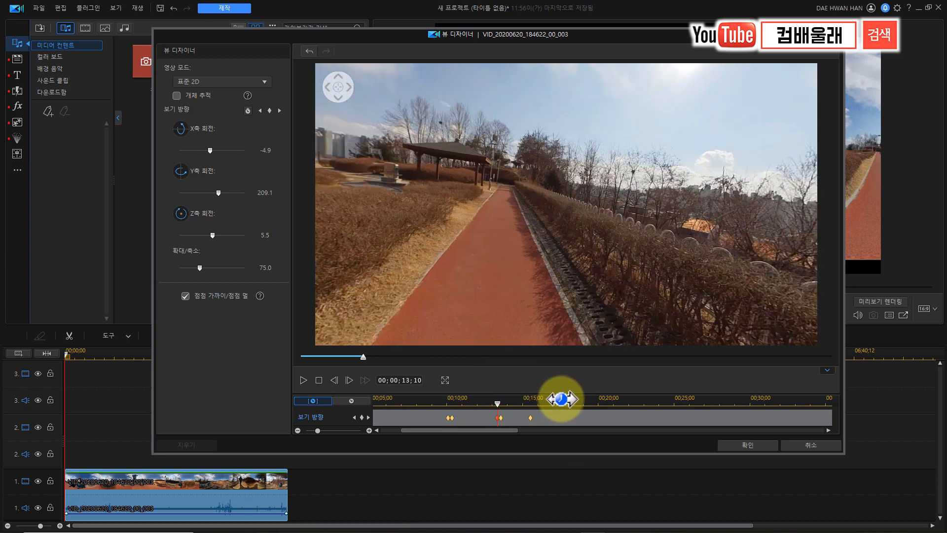
{"action": "key", "text": "space"}
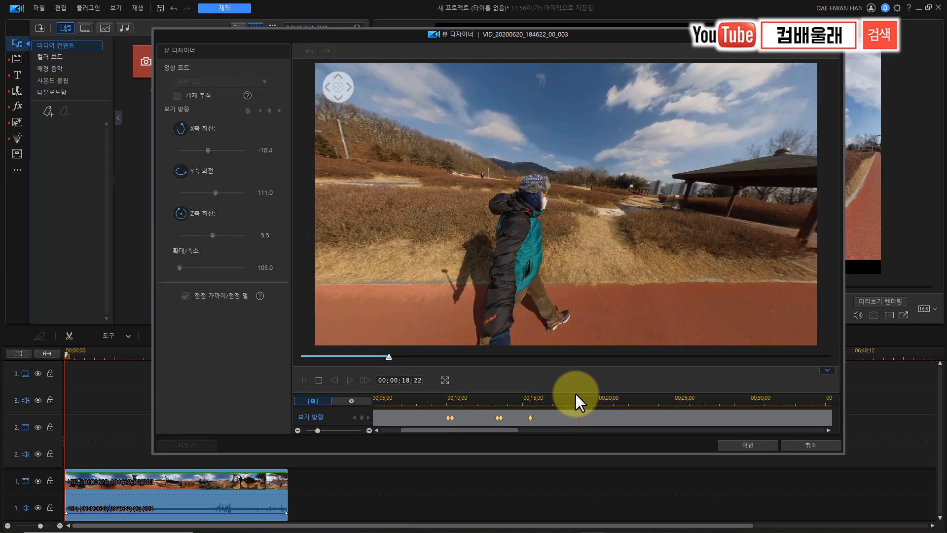
Add a keyframe at 00;00;19;02, turn its view up to the sky at about X 58.2 and Y -108.0, and preview from 00;00;15;16.
{"action": "left_click", "coordinate": [584, 403]}
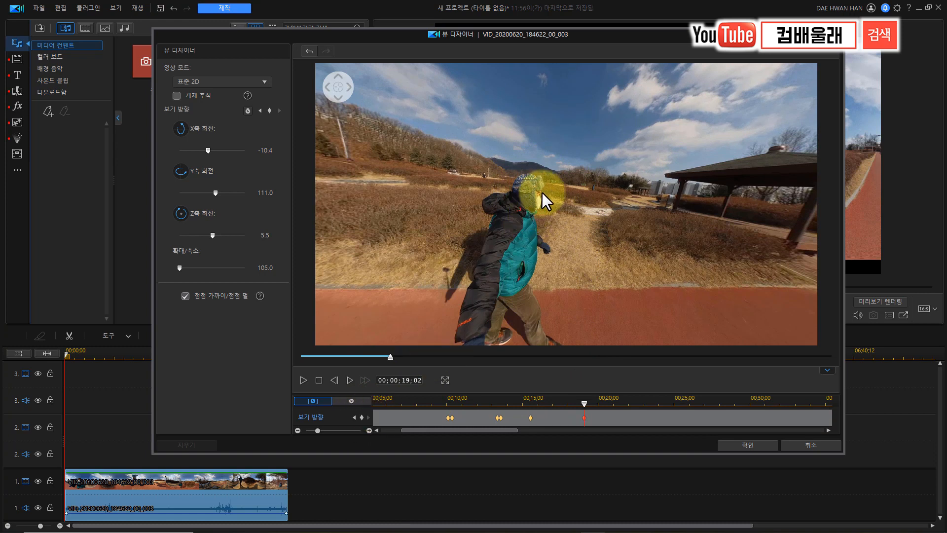
{"action": "left_click_drag", "start_coordinate": [539, 188], "coordinate": [501, 324]}
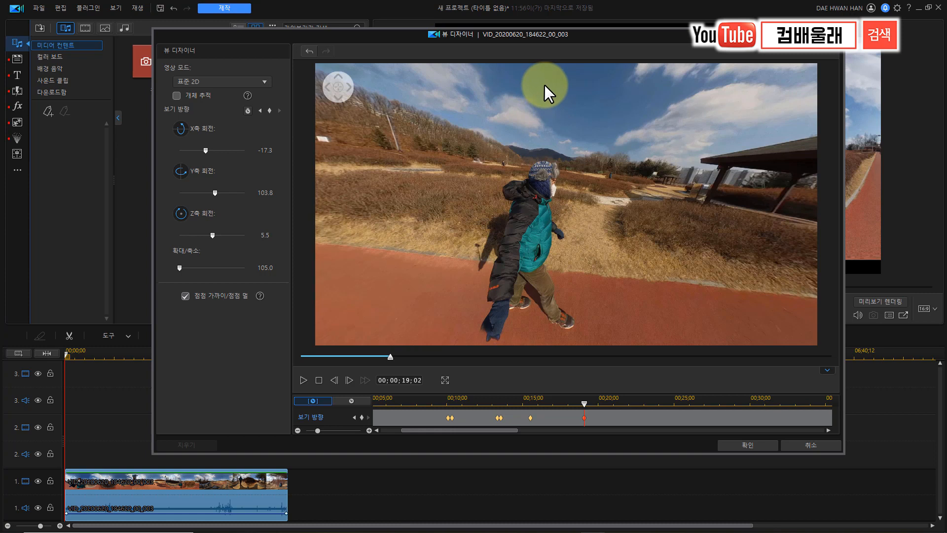
{"action": "left_click_drag", "start_coordinate": [543, 182], "coordinate": [523, 189]}
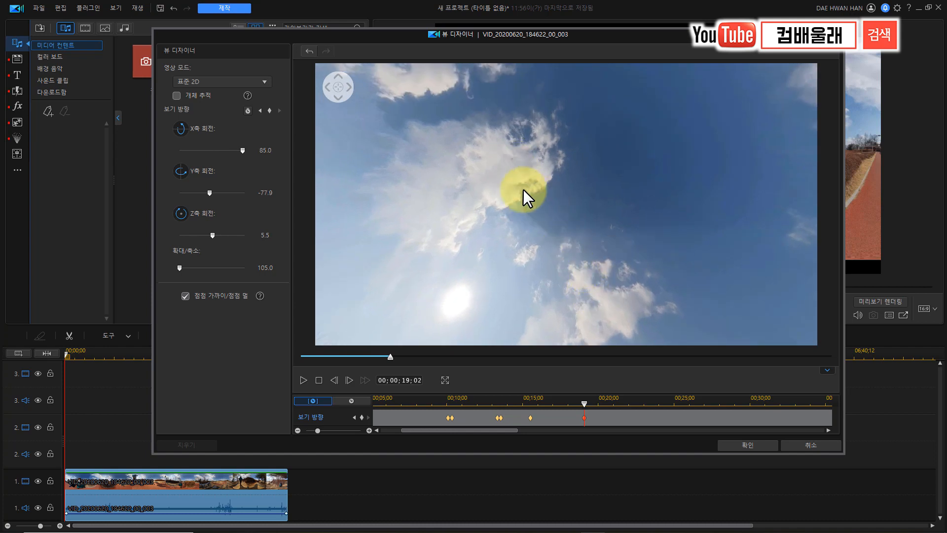
{"action": "left_click_drag", "start_coordinate": [633, 251], "coordinate": [590, 223]}
{"action": "left_click_drag", "start_coordinate": [584, 404], "coordinate": [532, 409]}
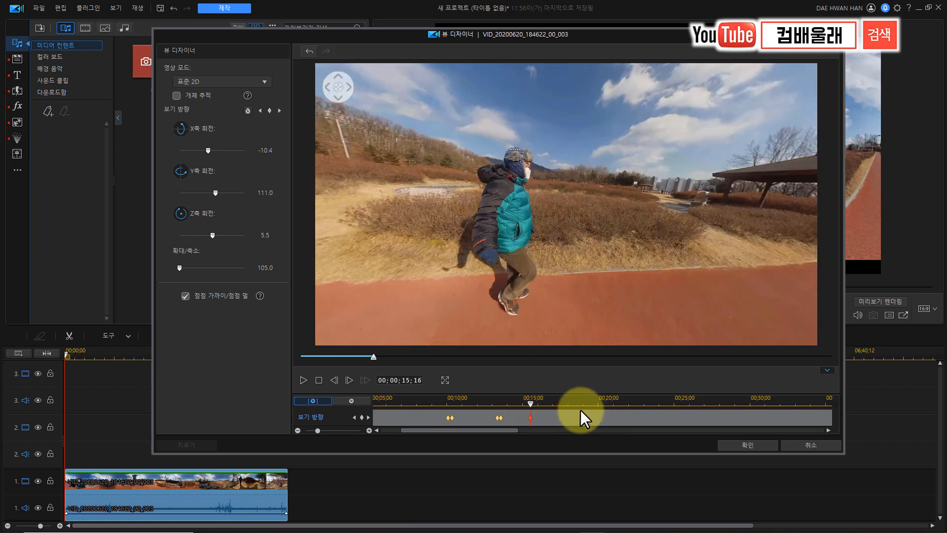
{"action": "key", "text": "space"}
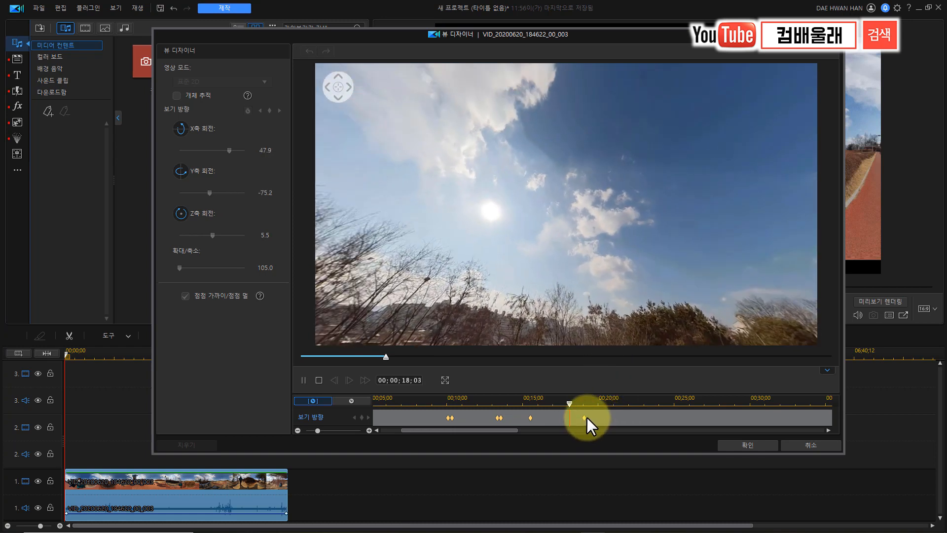
Move the sky-view keyframe to 00;00;23;00 and preview the slower turn from 00;00;14;22.
{"action": "left_click_drag", "start_coordinate": [585, 418], "coordinate": [642, 402]}
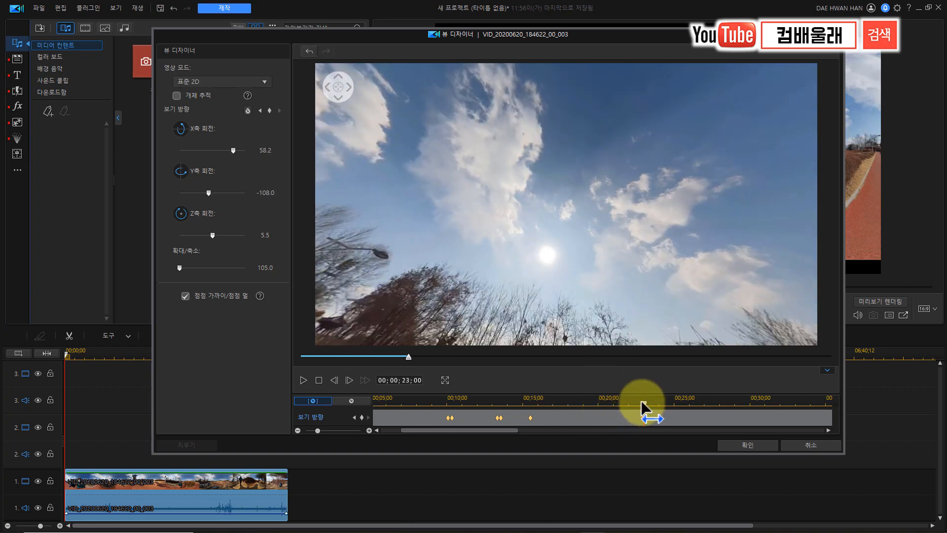
{"action": "left_click", "coordinate": [517, 402]}
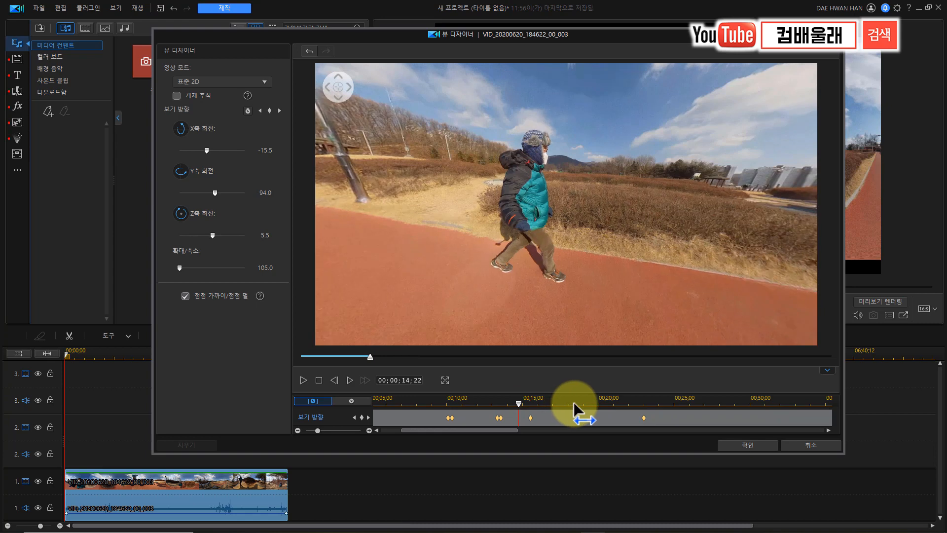
{"action": "key", "text": "space"}
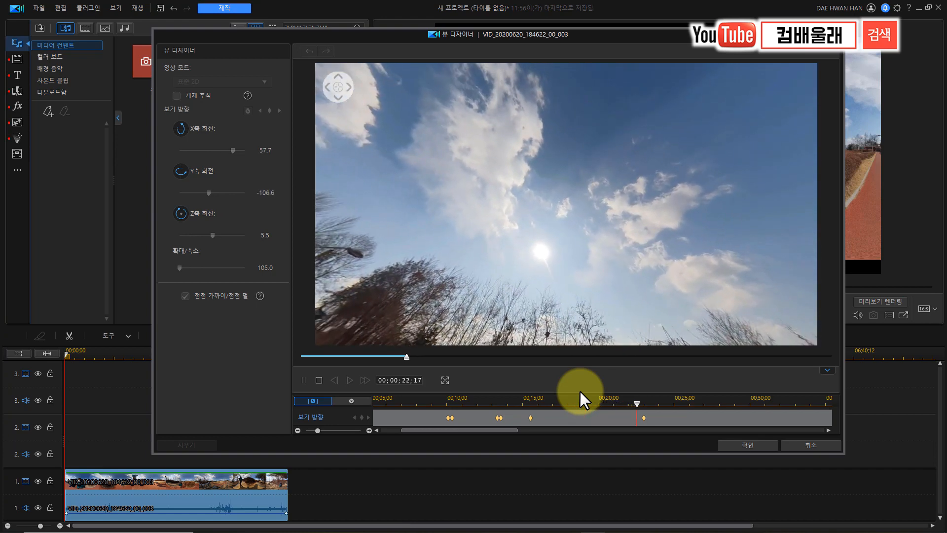
{"action": "key", "text": "space"}
Add a keyframe at 00;00;24;06, set its view to about X -3.6, Y -325.2 and zoom 90.0, and preview the change.
{"action": "left_click_drag", "start_coordinate": [467, 430], "coordinate": [518, 437]}
{"action": "left_click_drag", "start_coordinate": [458, 404], "coordinate": [466, 406]}
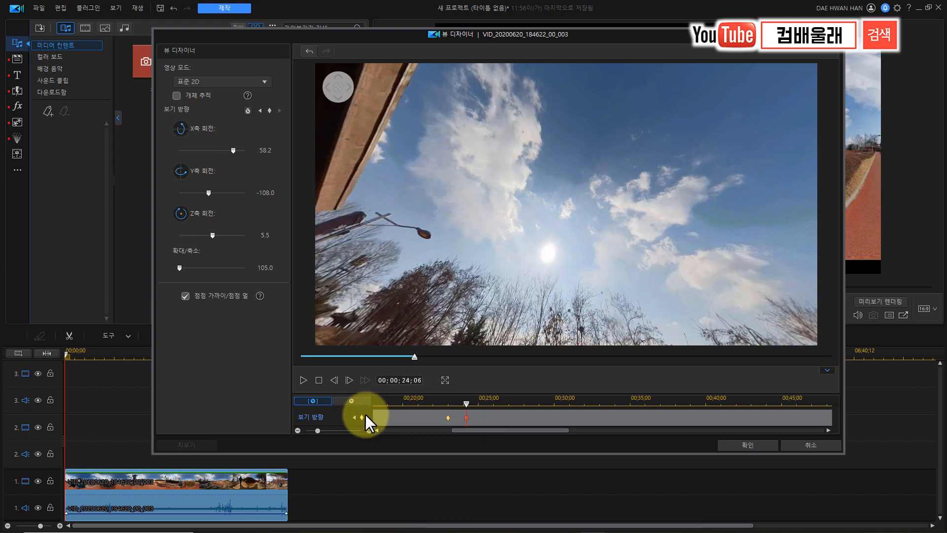
{"action": "left_click_drag", "start_coordinate": [480, 297], "coordinate": [585, 271]}
{"action": "left_click", "coordinate": [455, 403]}
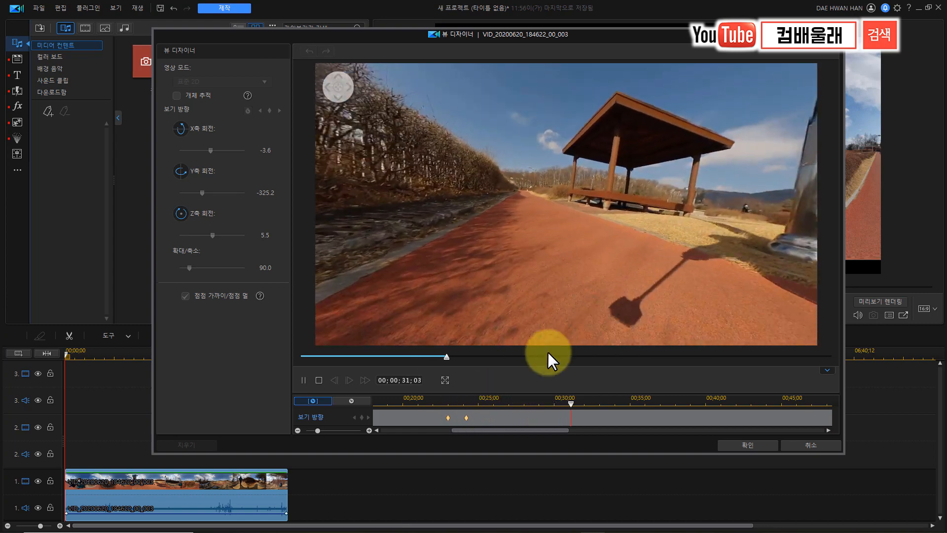
Add keyframes at 00;00;29;25 and 00;00;30;01, and set the latter's view to about X 14.1, Y -277.0 and zoom 105.0.
{"action": "left_click", "coordinate": [556, 410]}
{"action": "left_click_drag", "start_coordinate": [570, 404], "coordinate": [553, 415]}
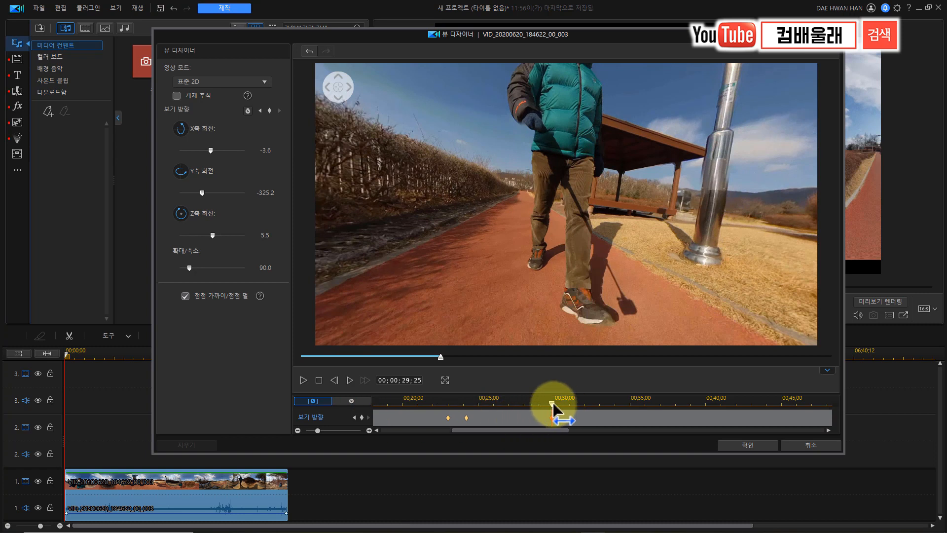
{"action": "left_click_drag", "start_coordinate": [554, 402], "coordinate": [555, 403]}
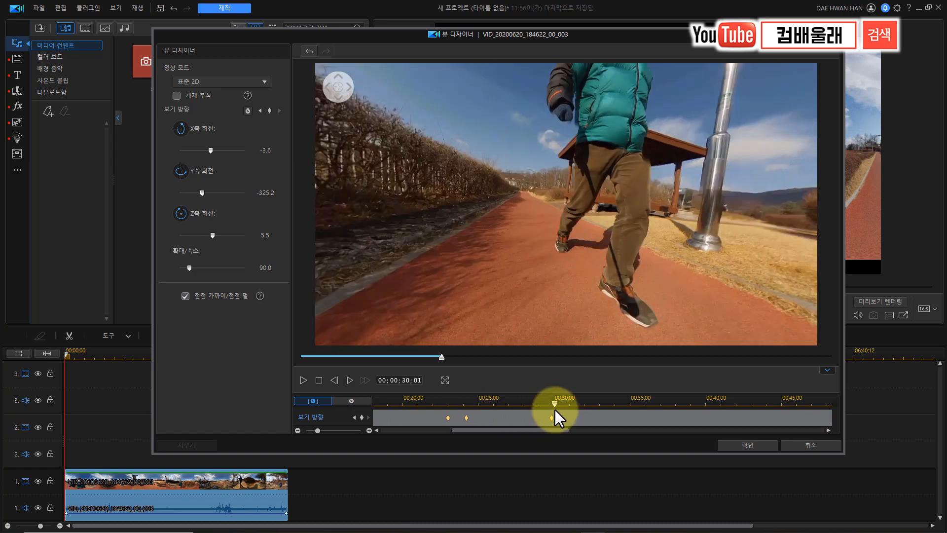
{"action": "left_click_drag", "start_coordinate": [602, 242], "coordinate": [523, 249]}
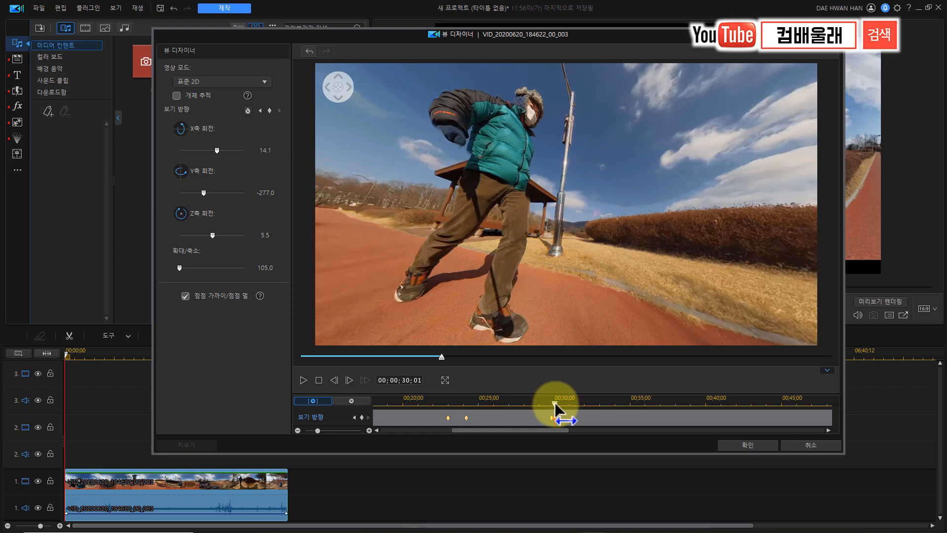
Preview the view change at the 00;00;30;01 keyframe, starting about one second before it.
{"action": "left_click_drag", "start_coordinate": [555, 402], "coordinate": [540, 402]}
{"action": "key", "text": "space"}
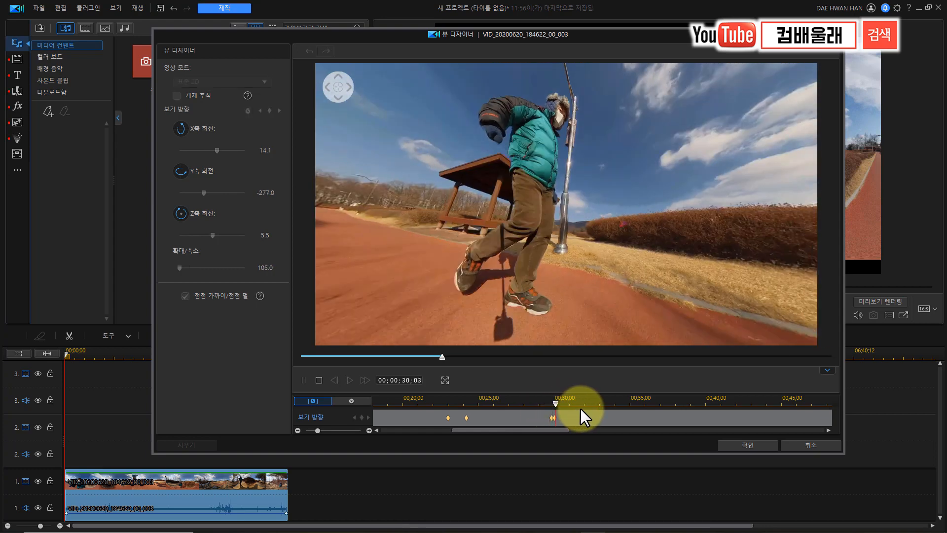
{"action": "key", "text": "space"}
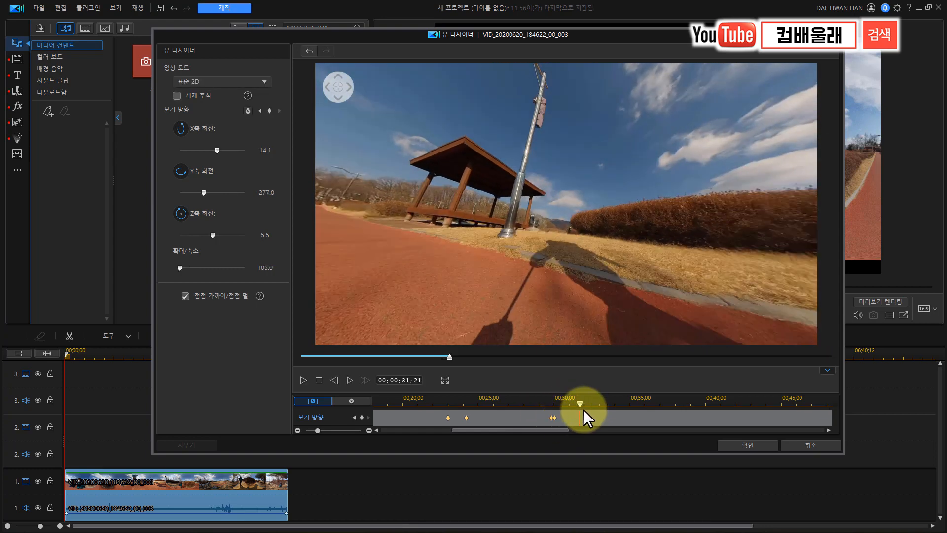
Turn the view of the 00;00;30;01 keyframe to about X 10.4 and Y -167.6, and preview the change.
{"action": "left_click", "coordinate": [554, 417]}
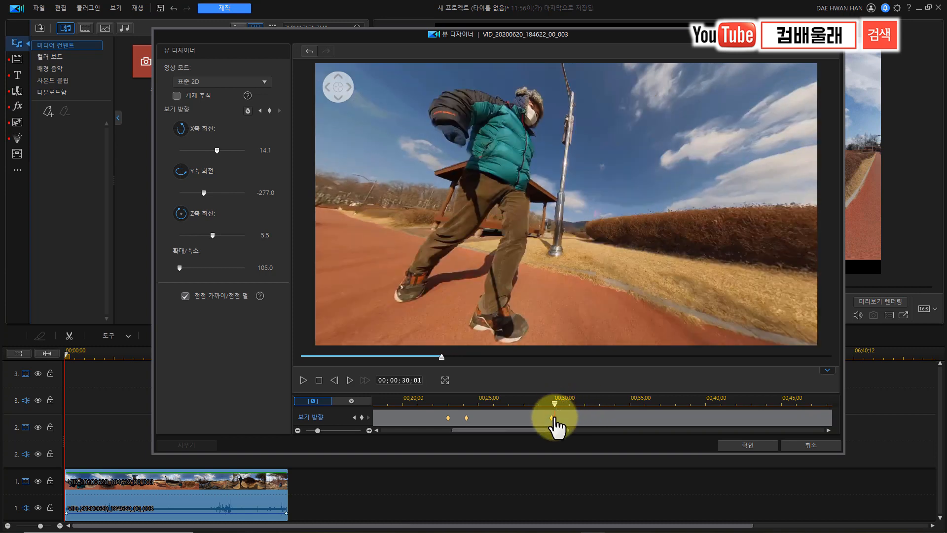
{"action": "left_click_drag", "start_coordinate": [608, 257], "coordinate": [551, 244]}
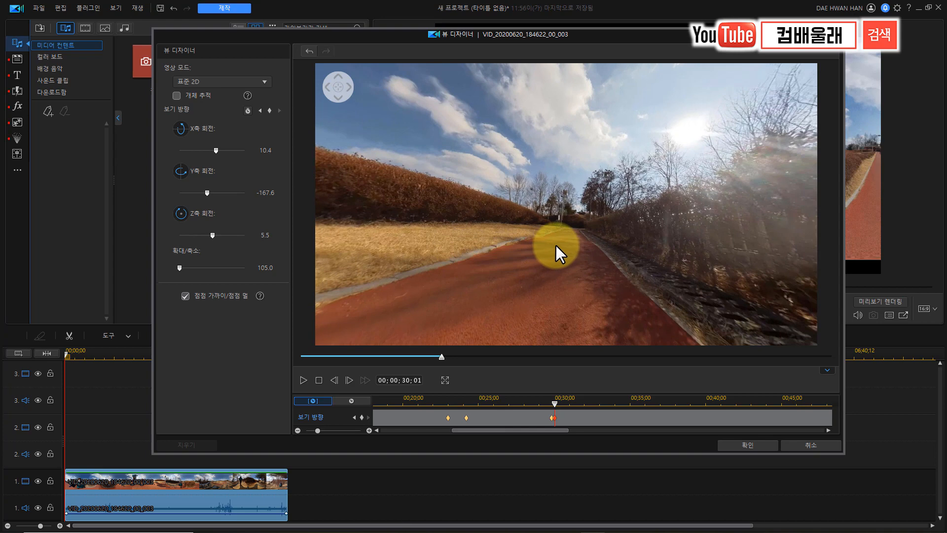
{"action": "left_click", "coordinate": [539, 403]}
{"action": "key", "text": "space"}
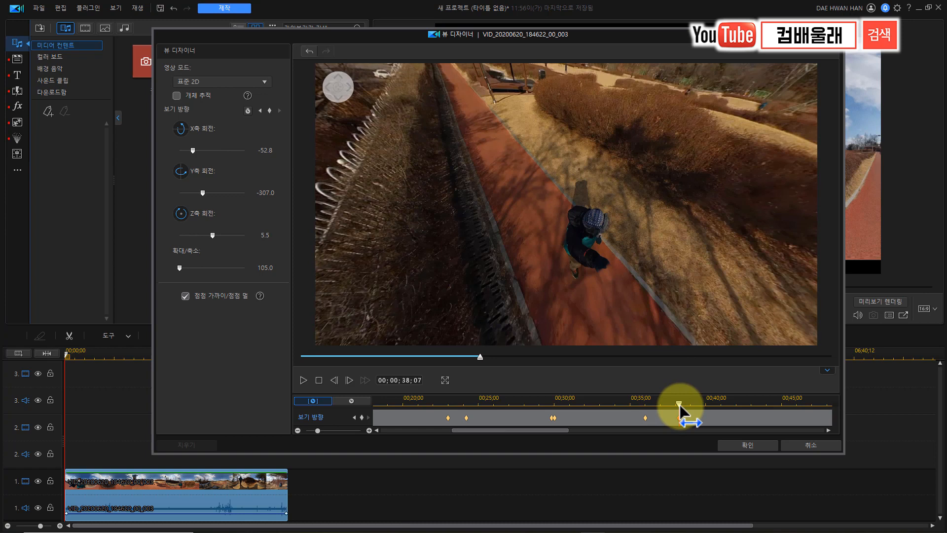
Check the reframed view at 00;00;27;05 and 00;00;30;26, and play the keyframed section.
{"action": "left_click", "coordinate": [511, 414]}
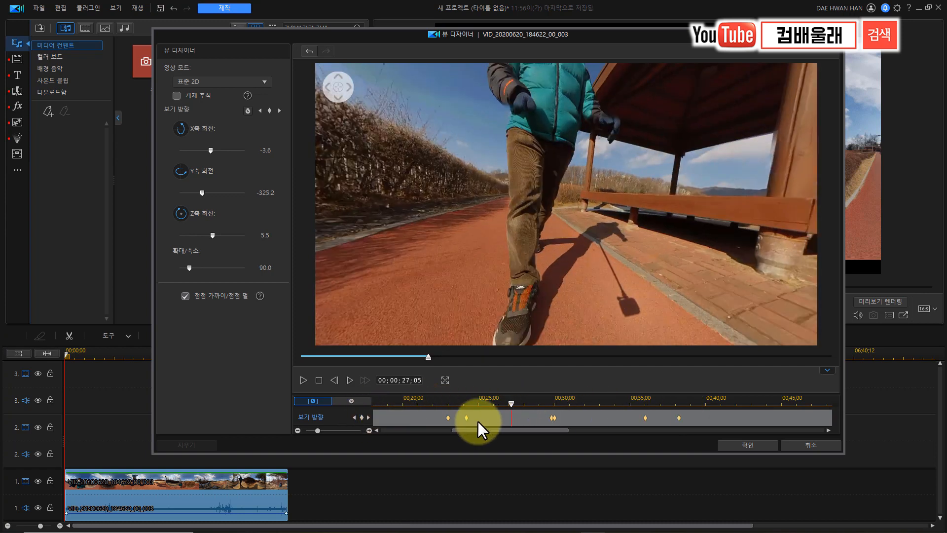
{"action": "left_click", "coordinate": [567, 405]}
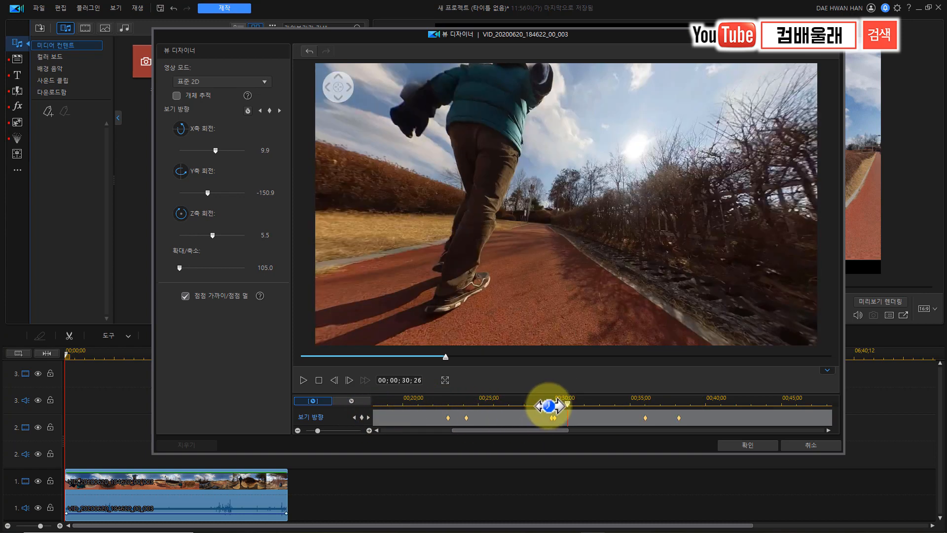
{"action": "left_click", "coordinate": [303, 380]}
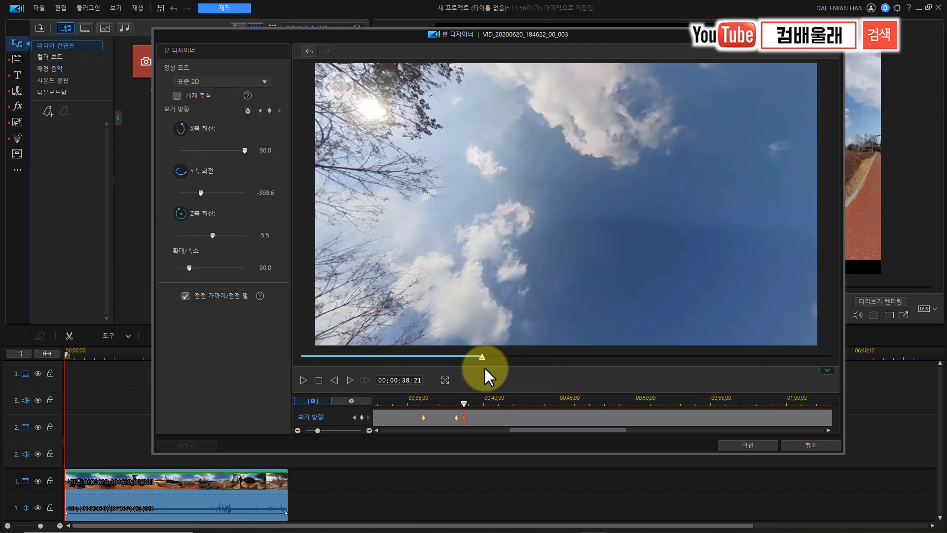
Apply the view settings to the clip and play the reframed video from the start of the main timeline.
{"action": "left_click", "coordinate": [745, 445]}
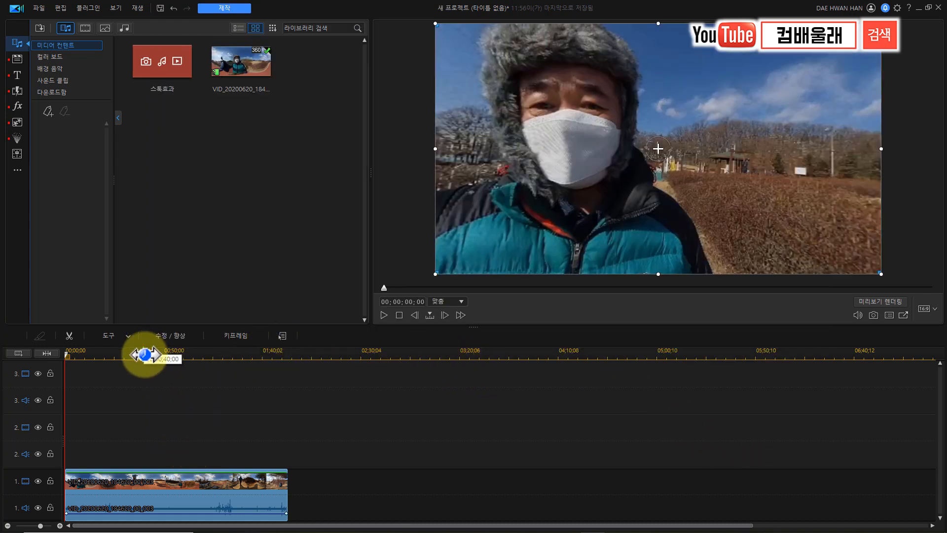
{"action": "key", "text": "space"}
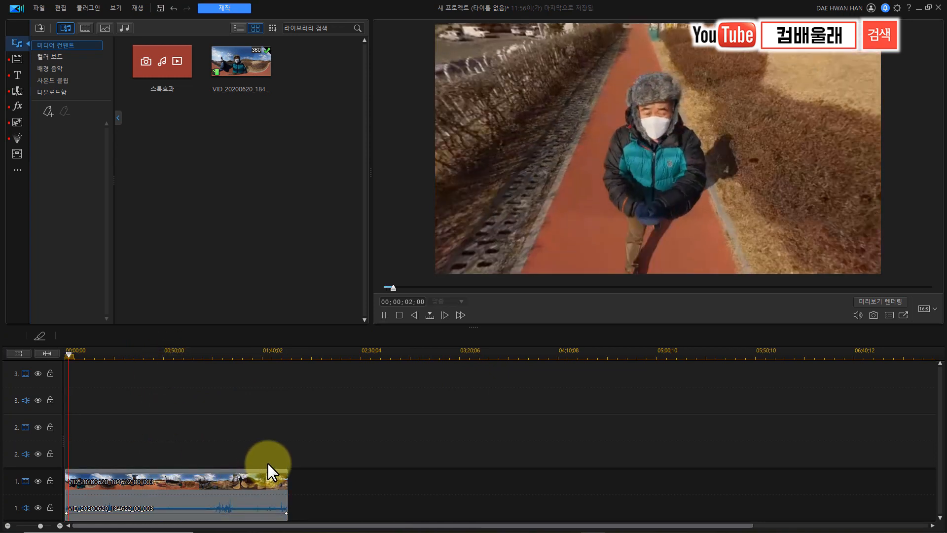
Split the timeline clip at 00;00;06;25 and delete the section before the cut.
{"action": "key", "text": "space"}
{"action": "left_click_drag", "start_coordinate": [156, 353], "coordinate": [306, 354]}
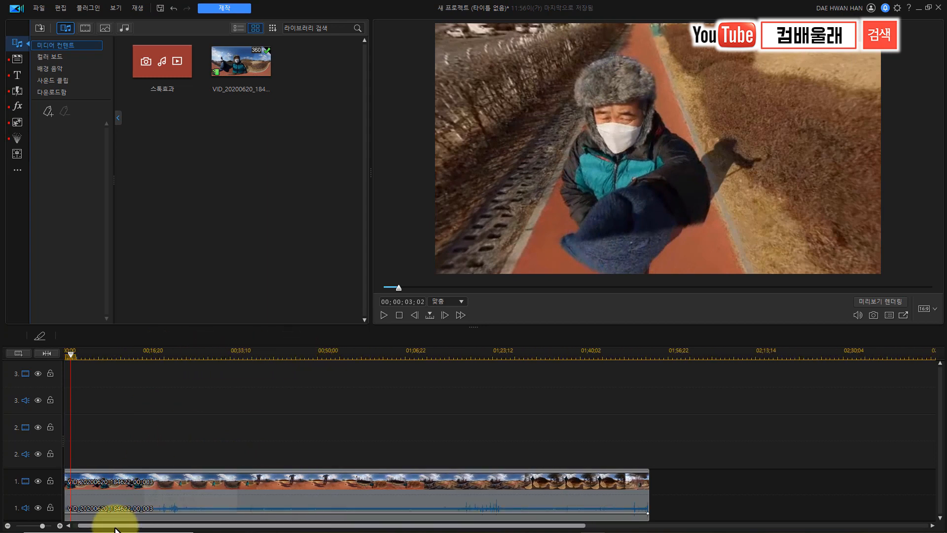
{"action": "left_click_drag", "start_coordinate": [116, 527], "coordinate": [85, 519]}
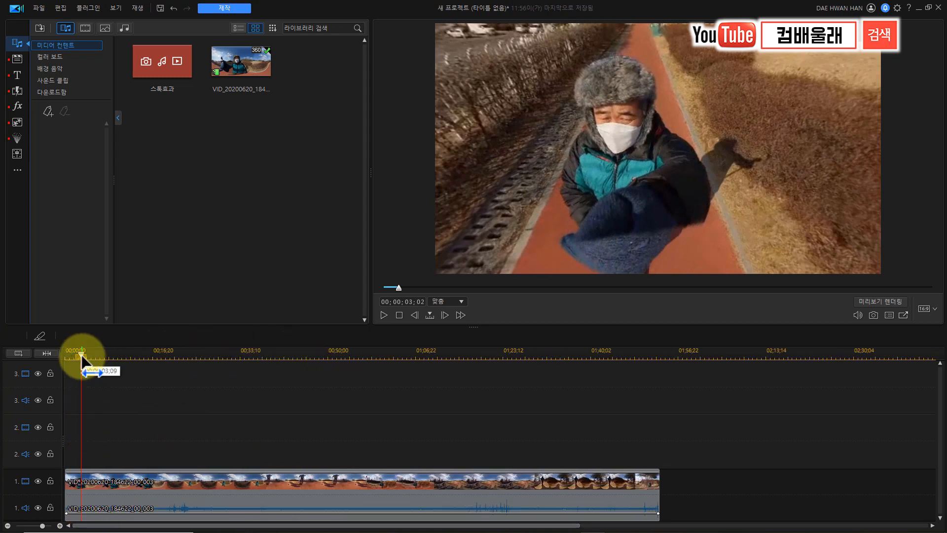
{"action": "left_click_drag", "start_coordinate": [85, 355], "coordinate": [101, 357]}
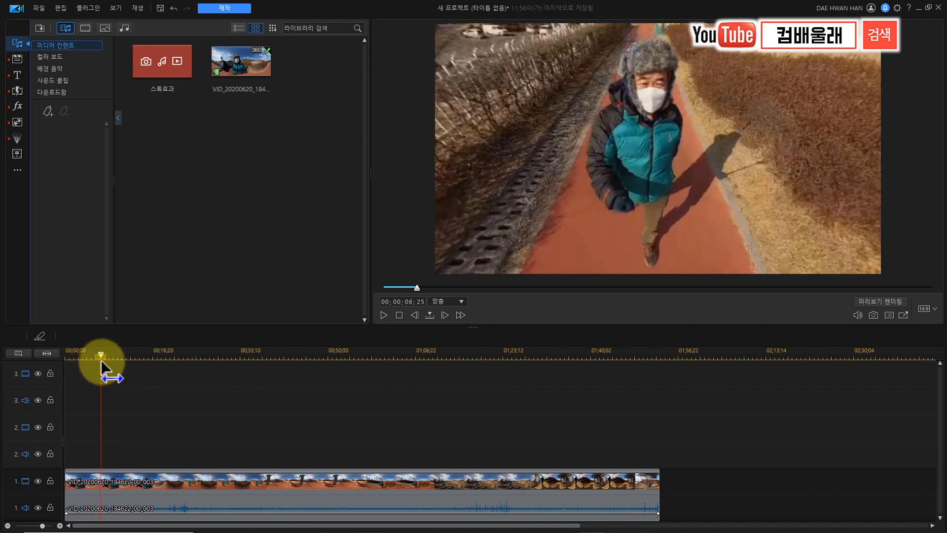
{"action": "left_click", "coordinate": [99, 484]}
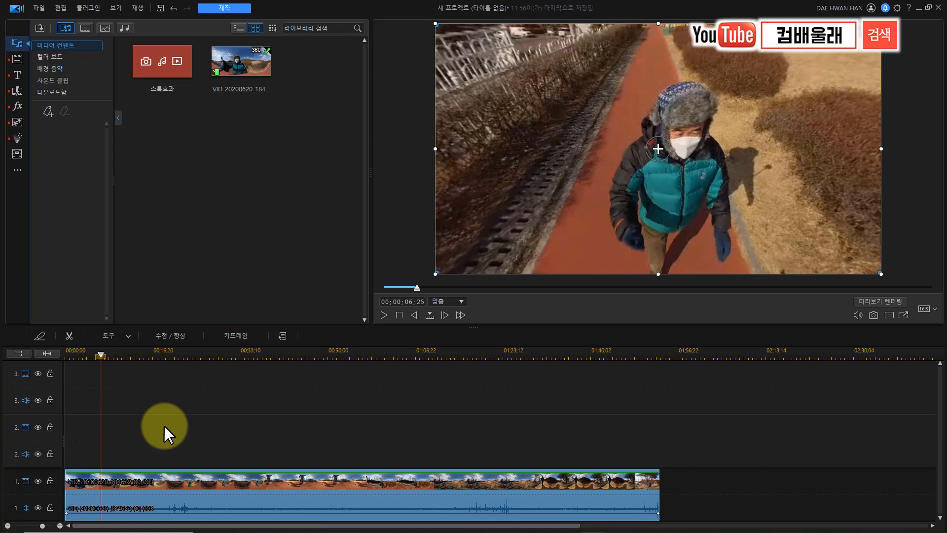
{"action": "key", "text": "ctrl+t"}
{"action": "left_click", "coordinate": [82, 480]}
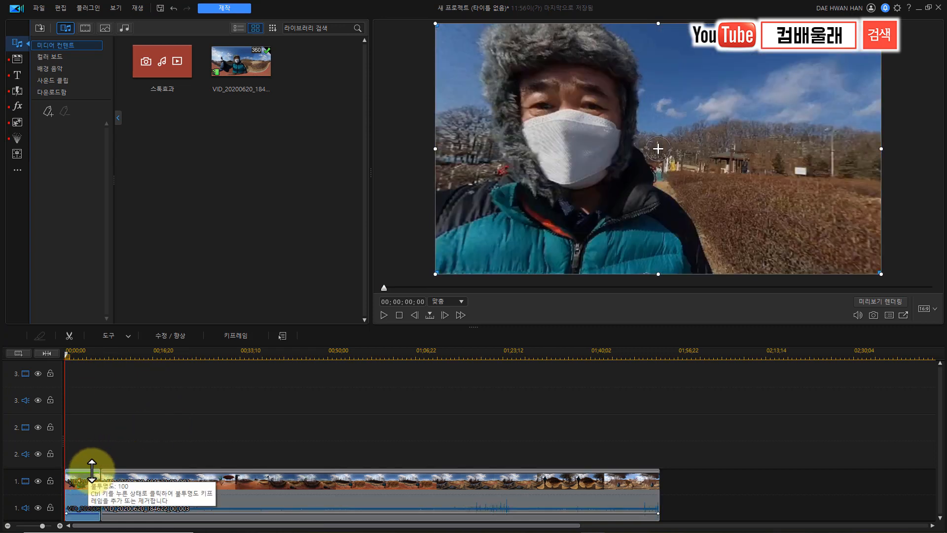
{"action": "key", "text": "Delete"}
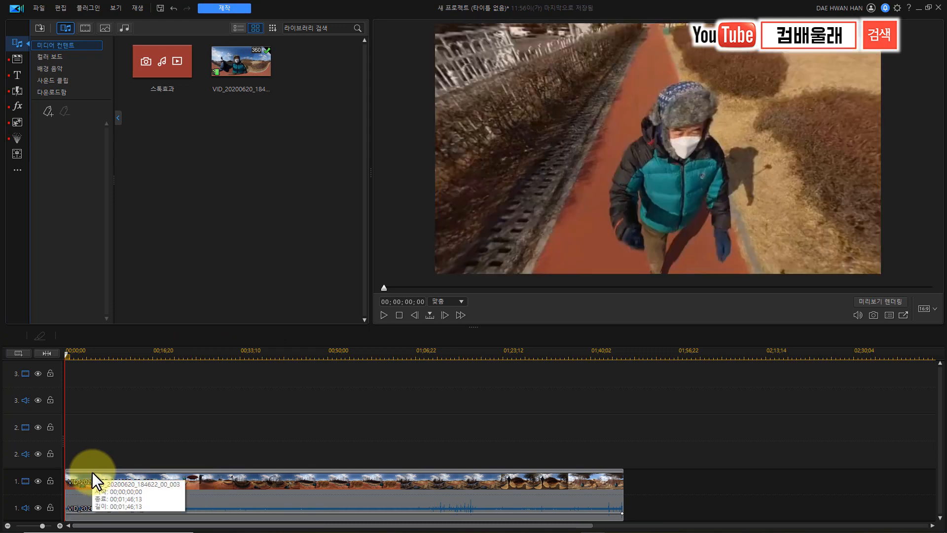
Play the beginning of the trimmed clip and split it at 00;00;42;18.
{"action": "key", "text": "space"}
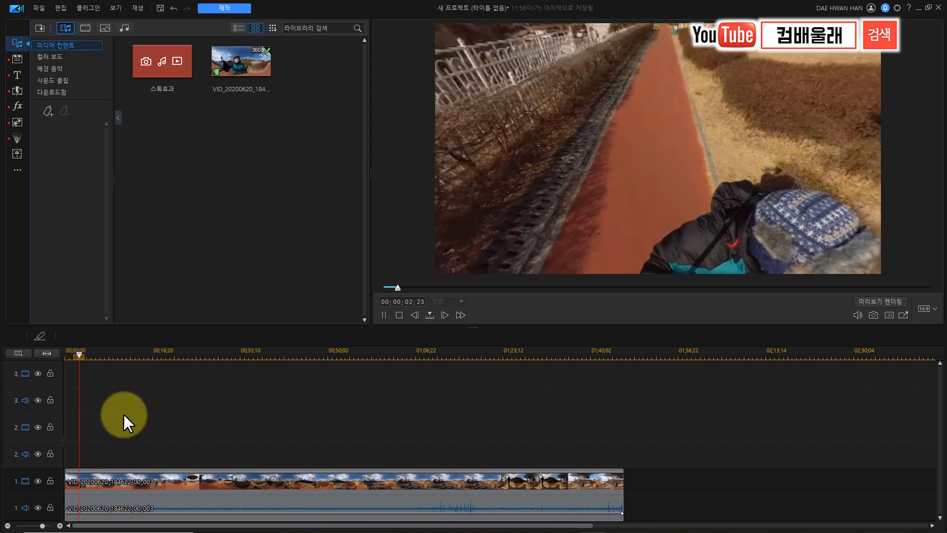
{"action": "key", "text": "space"}
{"action": "left_click_drag", "start_coordinate": [84, 355], "coordinate": [324, 420]}
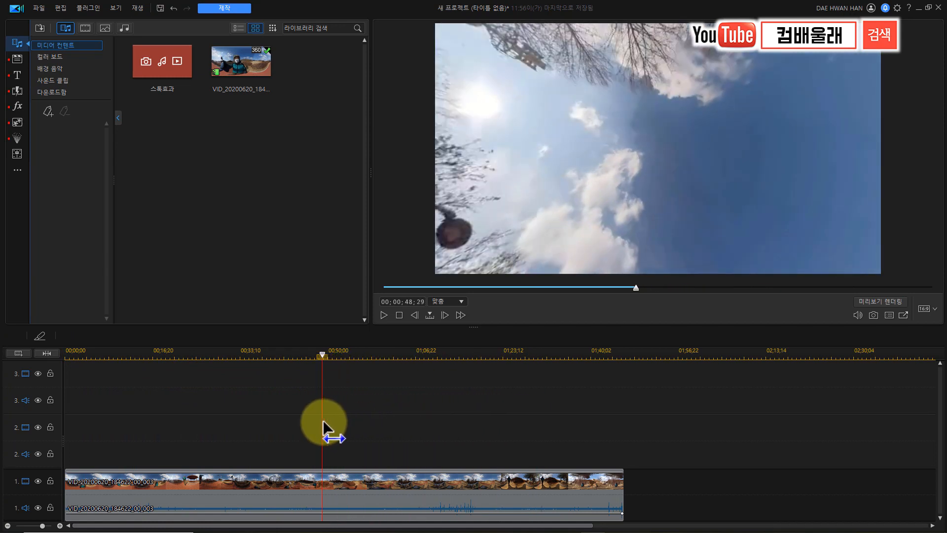
{"action": "left_click_drag", "start_coordinate": [322, 359], "coordinate": [288, 371]}
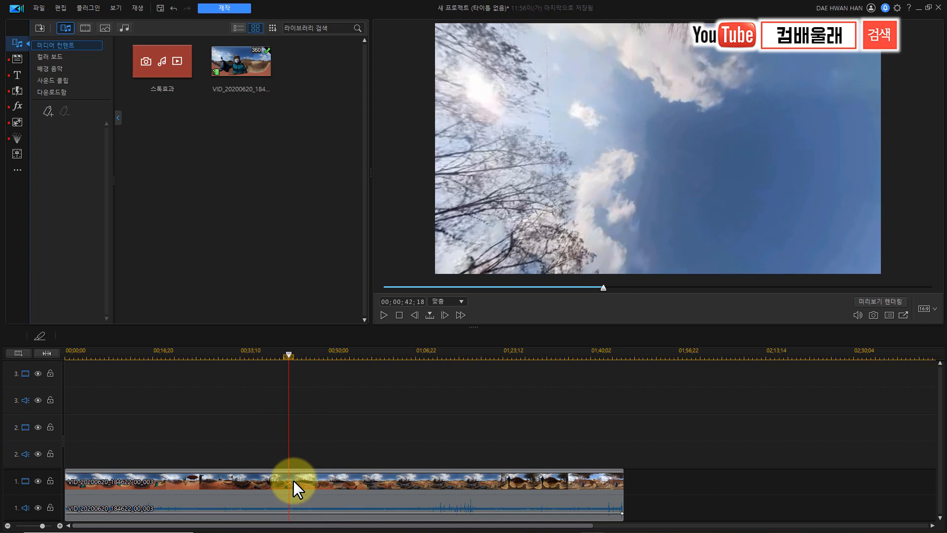
{"action": "left_click", "coordinate": [297, 478]}
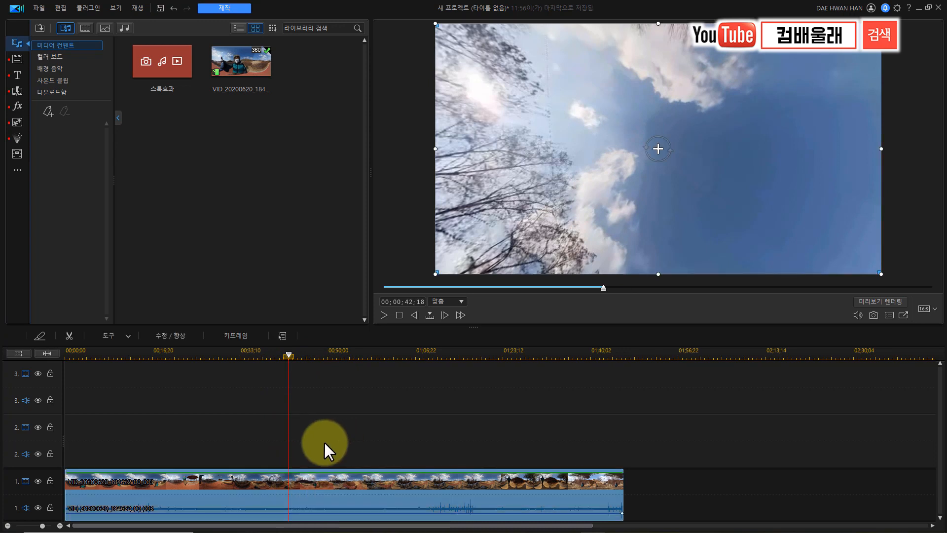
{"action": "key", "text": "ctrl+t"}
Play the timeline from 00;00;20;25 and around 00;00;48;21 to compare the views in the two clip sections.
{"action": "left_click", "coordinate": [174, 353]}
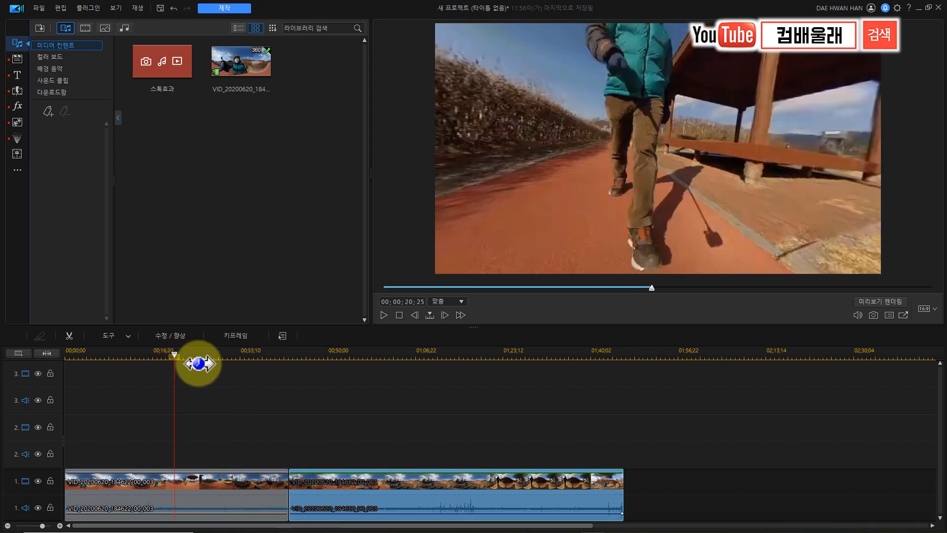
{"action": "key", "text": "space"}
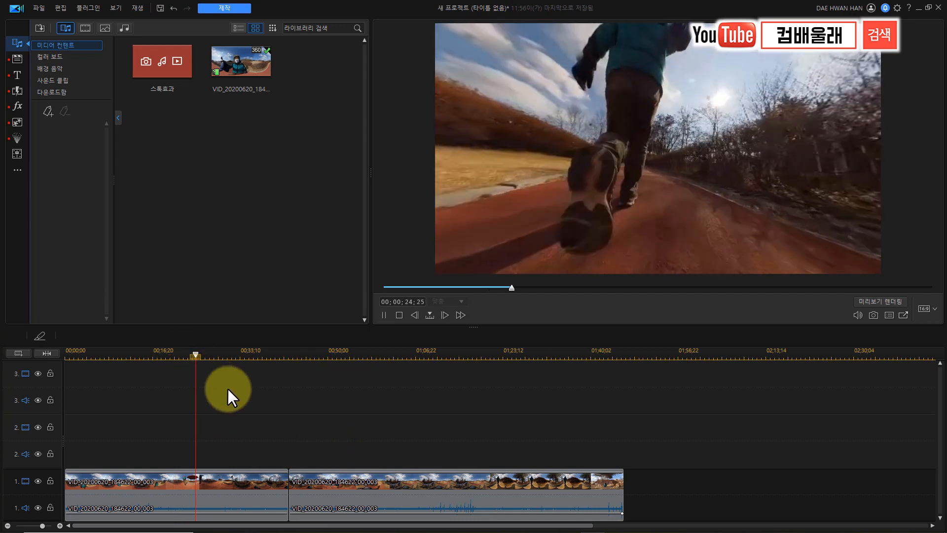
{"action": "key", "text": "space"}
{"action": "left_click", "coordinate": [321, 358]}
{"action": "key", "text": "space"}
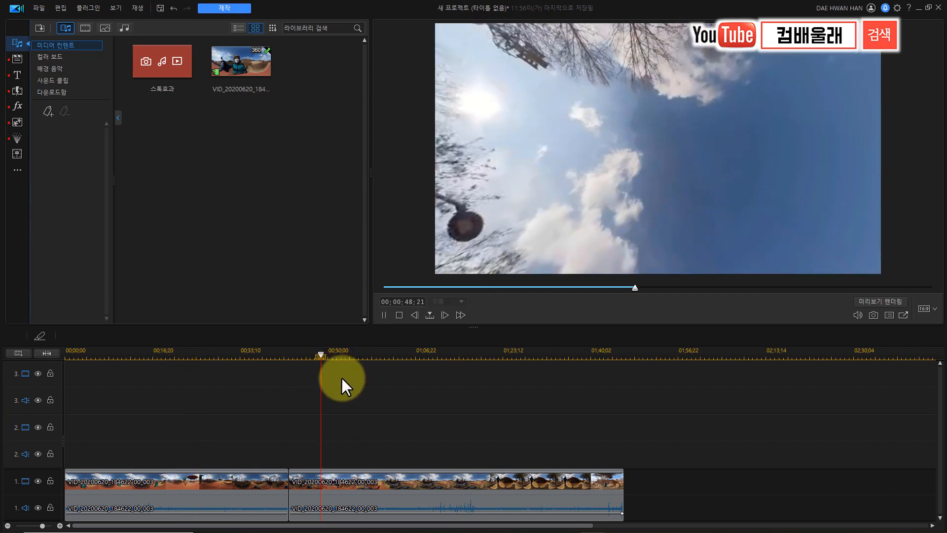
{"action": "left_click", "coordinate": [392, 482]}
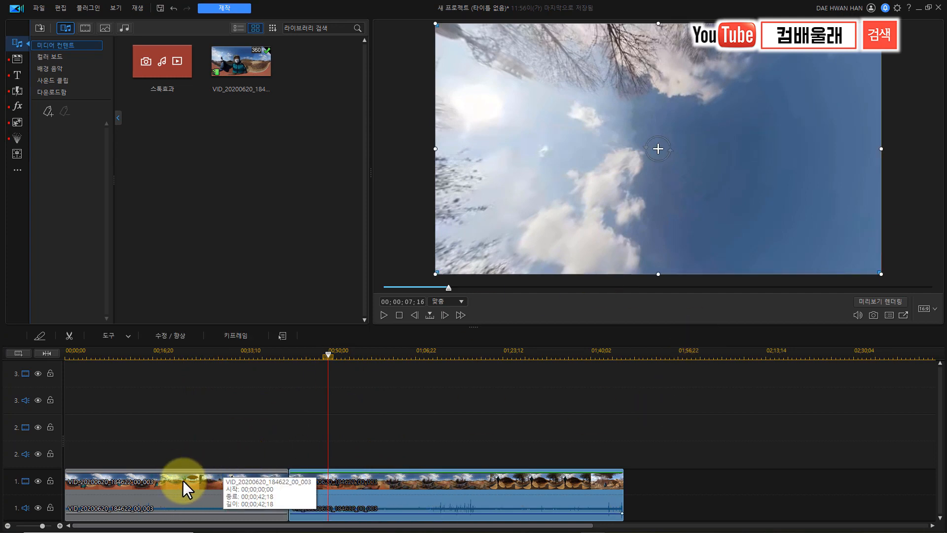
{"action": "left_click", "coordinate": [179, 477]}
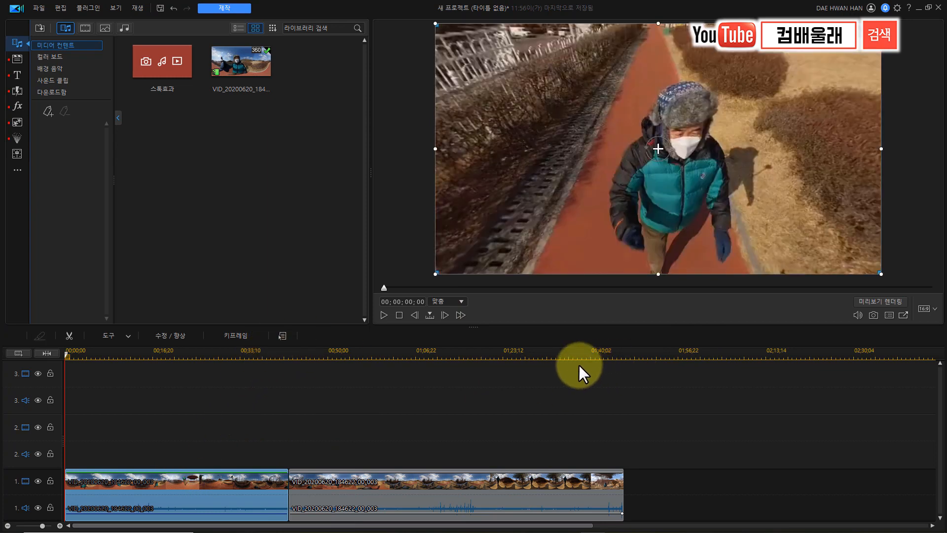
Open the second clip section in View Designer and go to its first frame.
{"action": "left_click", "coordinate": [467, 474]}
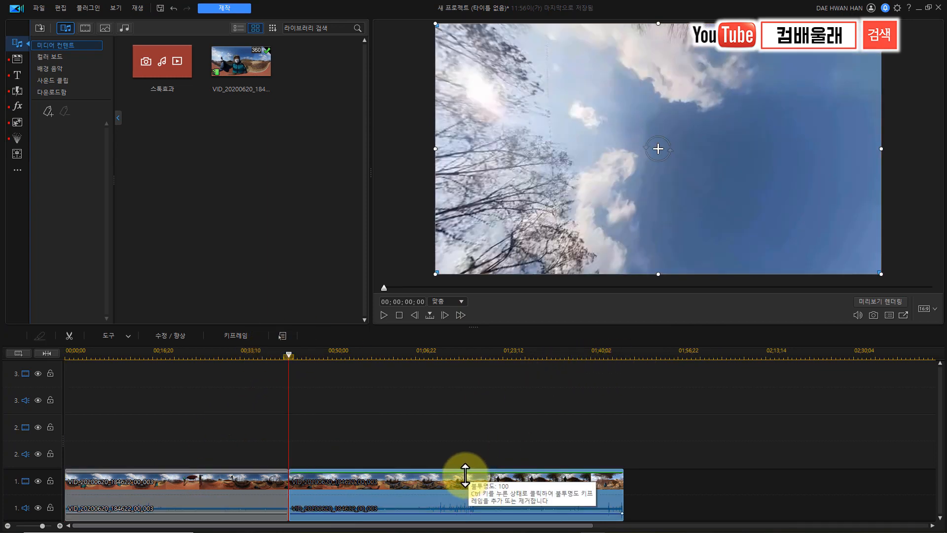
{"action": "left_click", "coordinate": [349, 351]}
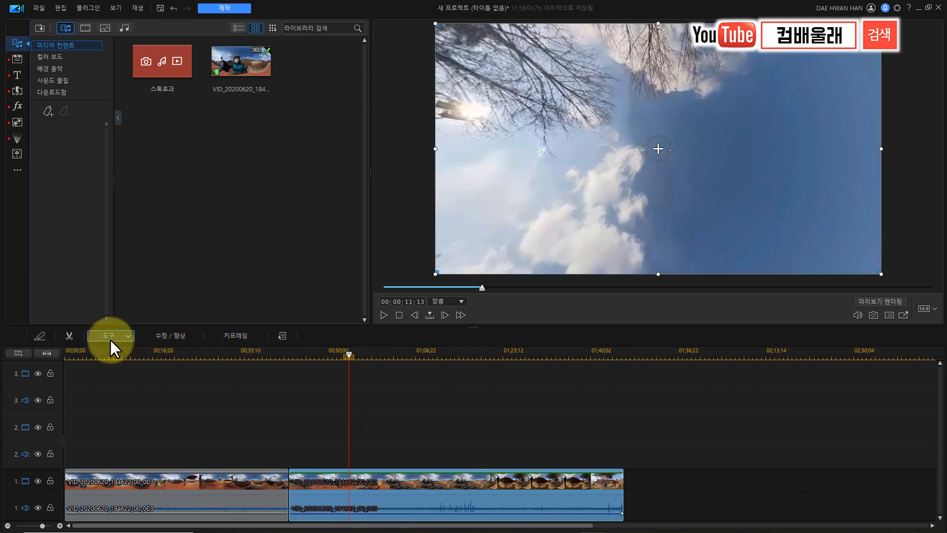
{"action": "left_click", "coordinate": [127, 339]}
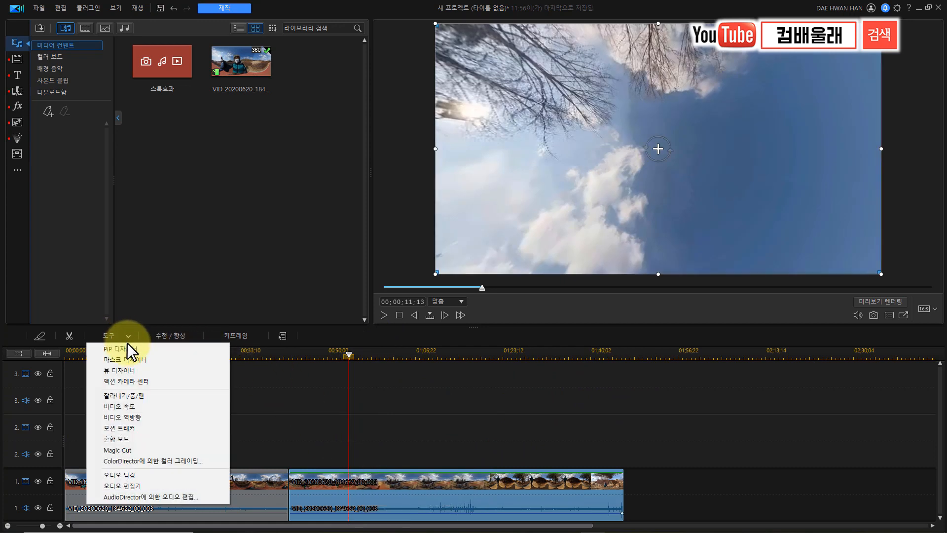
{"action": "left_click", "coordinate": [133, 370]}
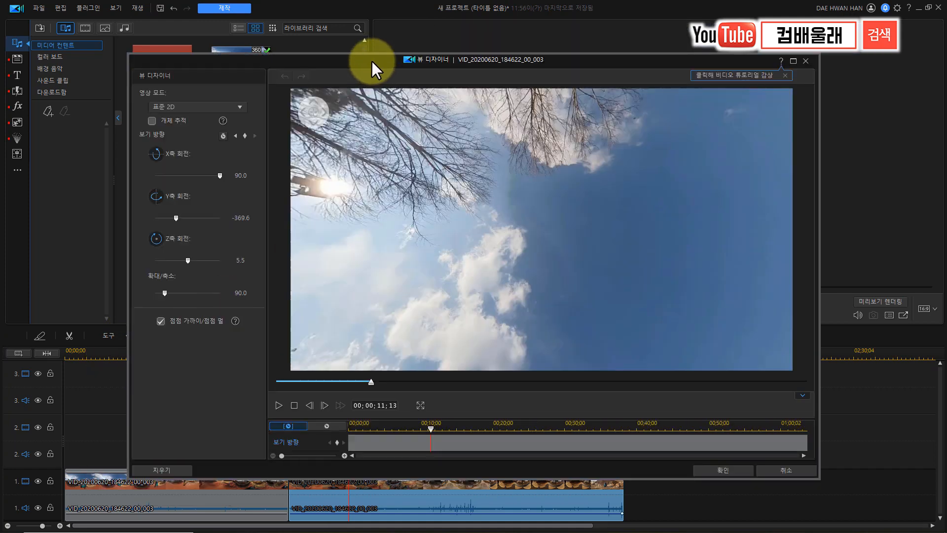
{"action": "left_click_drag", "start_coordinate": [372, 60], "coordinate": [377, 44]}
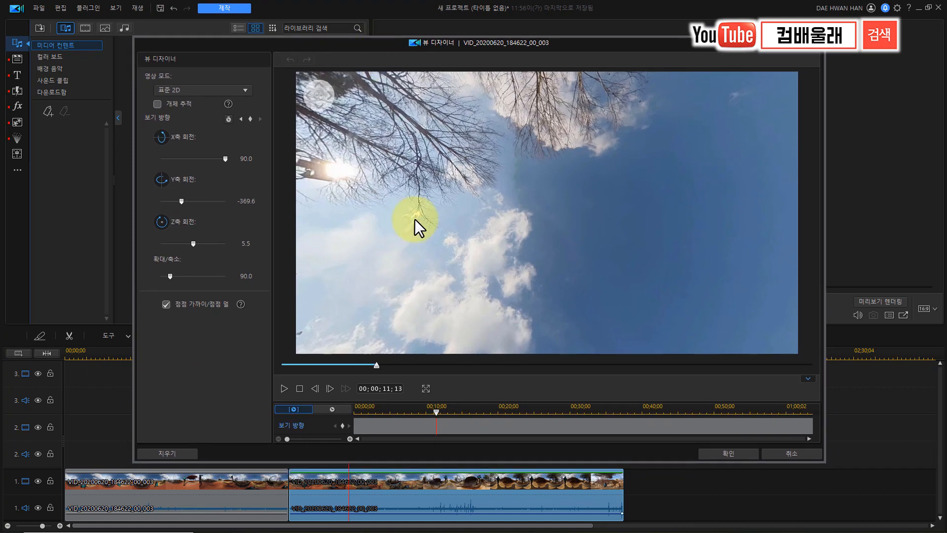
{"action": "left_click_drag", "start_coordinate": [366, 410], "coordinate": [353, 413]}
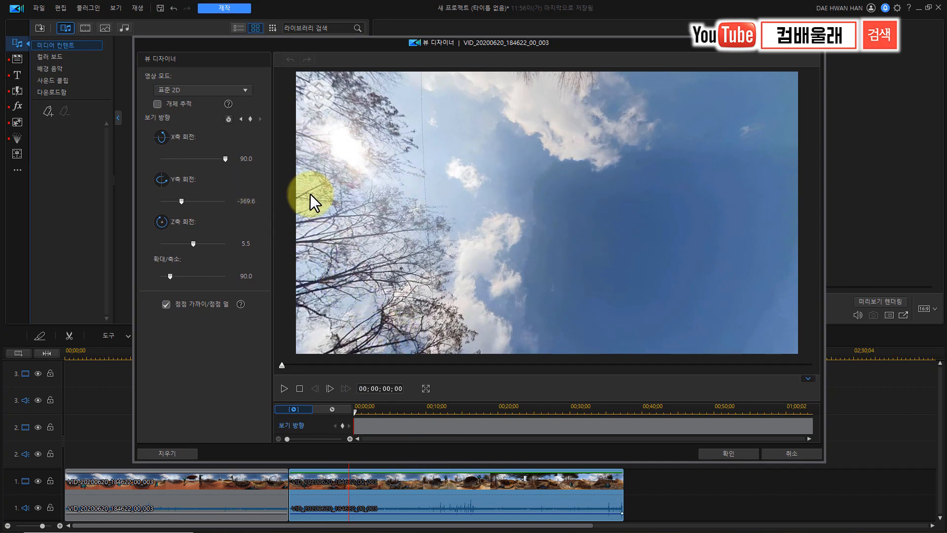
Turn the view at the first frame to about X -46.7 and Y -355.9 so it faces the walking man.
{"action": "left_click", "coordinate": [243, 91]}
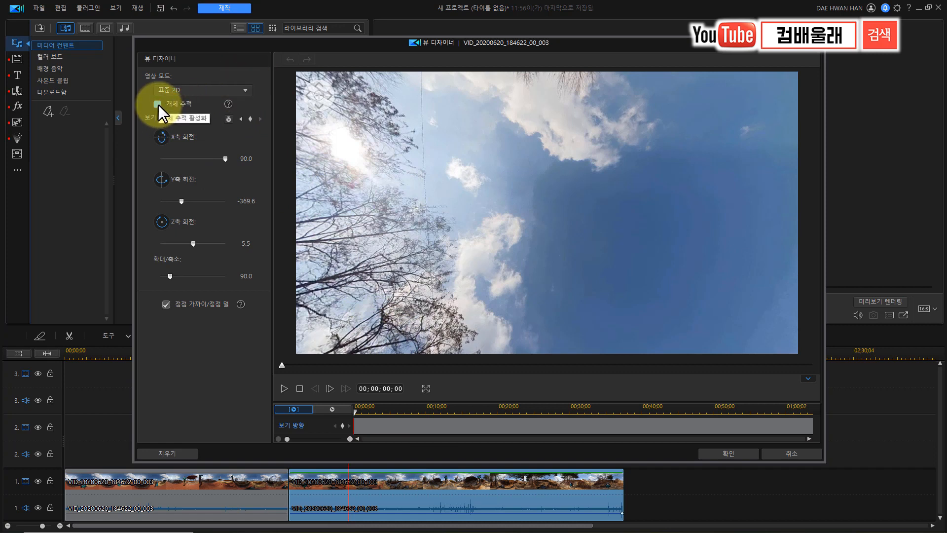
{"action": "left_click", "coordinate": [158, 104]}
{"action": "left_click_drag", "start_coordinate": [429, 264], "coordinate": [509, 248]}
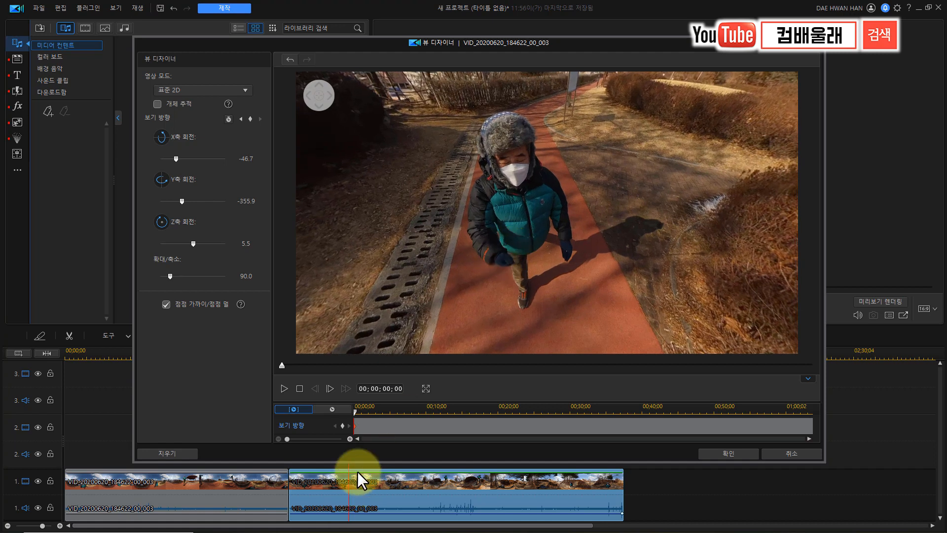
Enable object tracking, fit the tracker box around the man's head and upper chest, and track him up to 00;00;13;27.
{"action": "left_click_drag", "start_coordinate": [370, 410], "coordinate": [390, 407]}
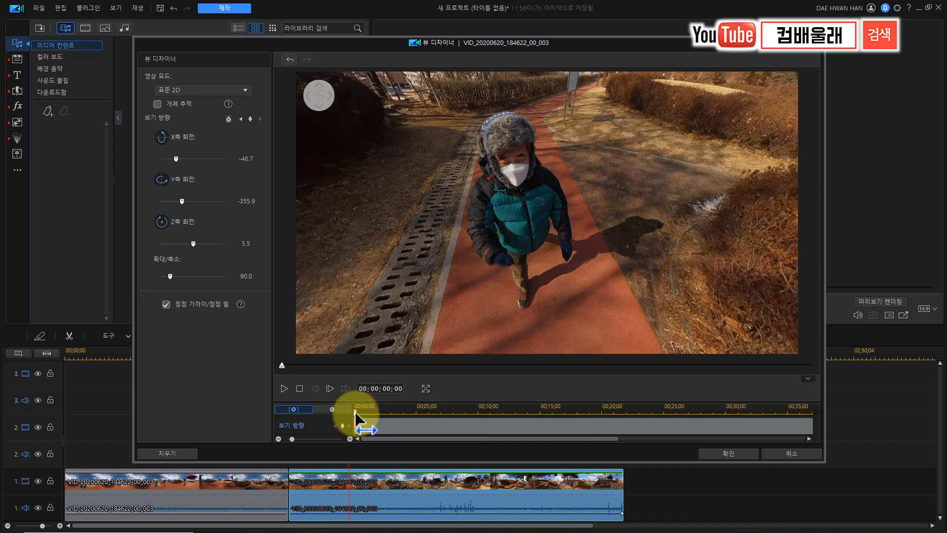
{"action": "left_click_drag", "start_coordinate": [382, 408], "coordinate": [355, 405]}
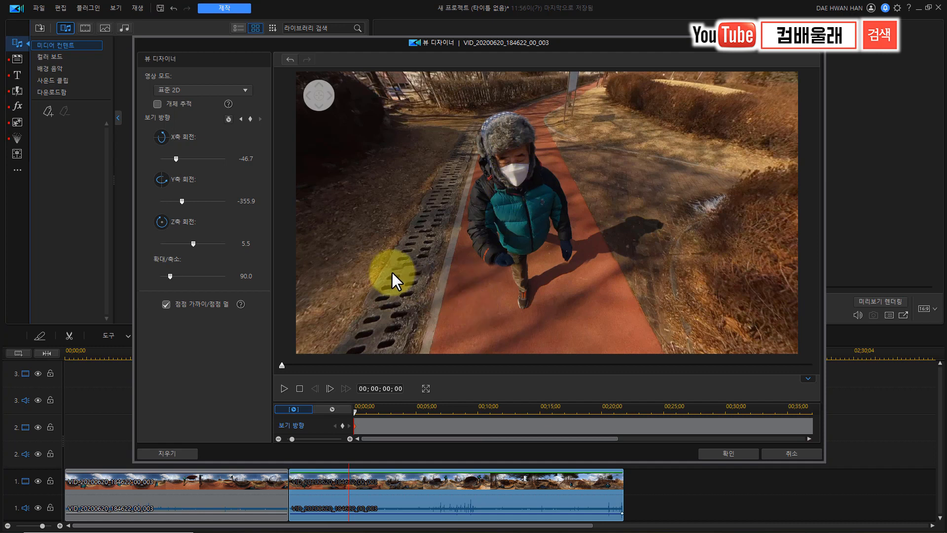
{"action": "left_click", "coordinate": [159, 106]}
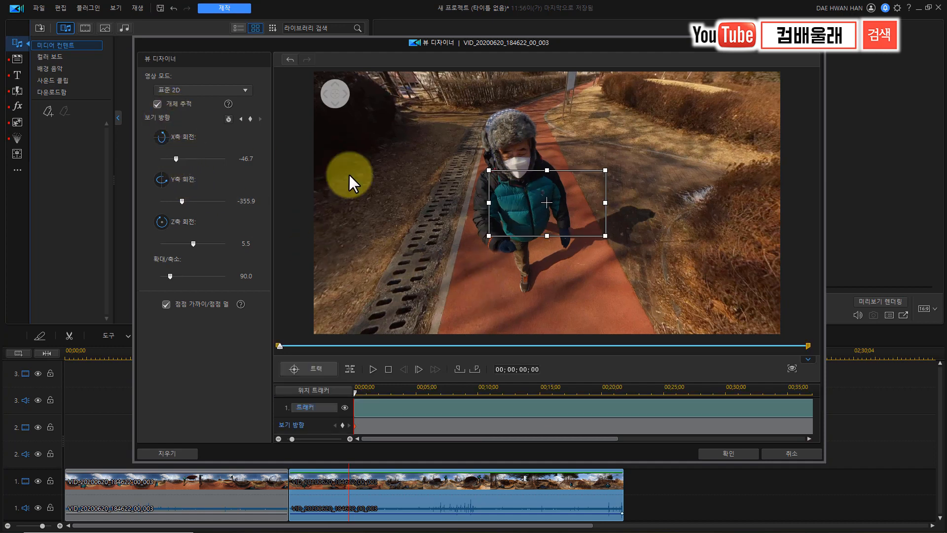
{"action": "left_click_drag", "start_coordinate": [512, 182], "coordinate": [488, 142]}
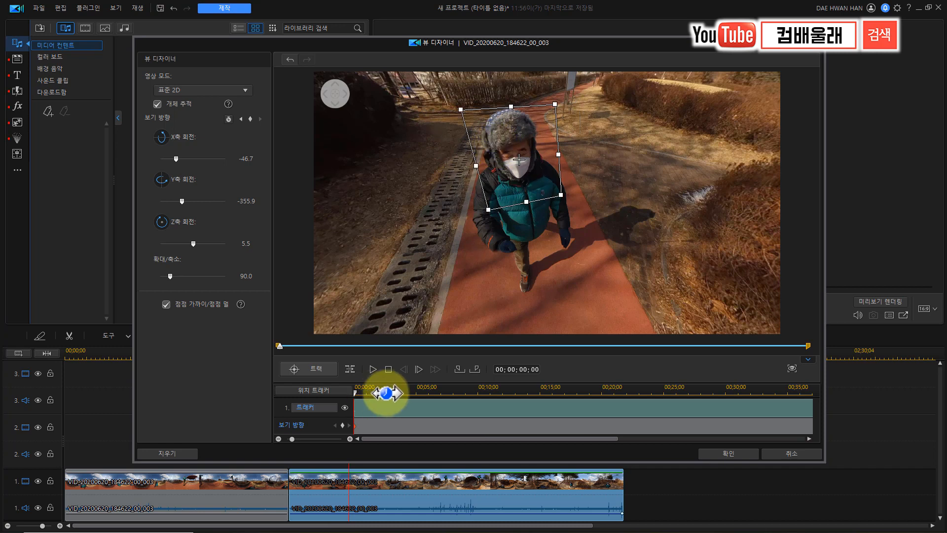
{"action": "left_click", "coordinate": [307, 371]}
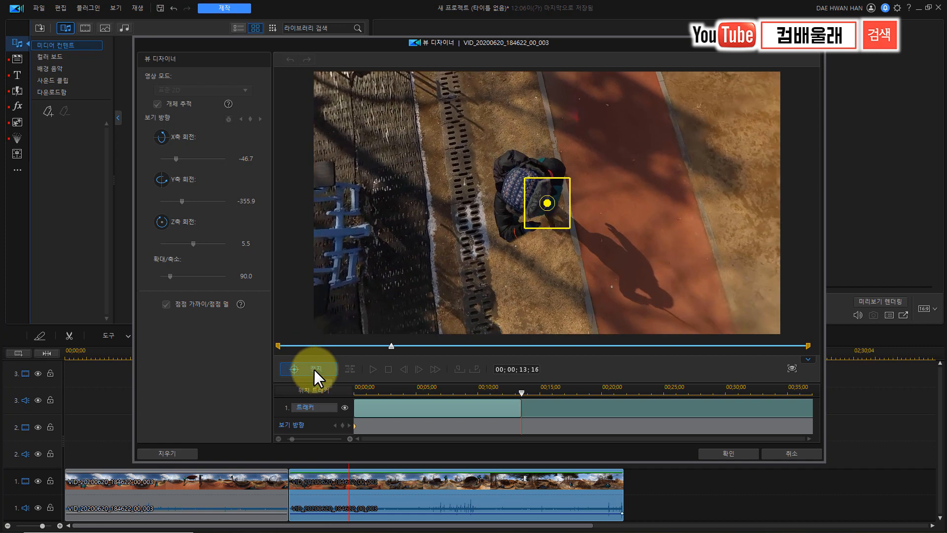
{"action": "left_click", "coordinate": [314, 370]}
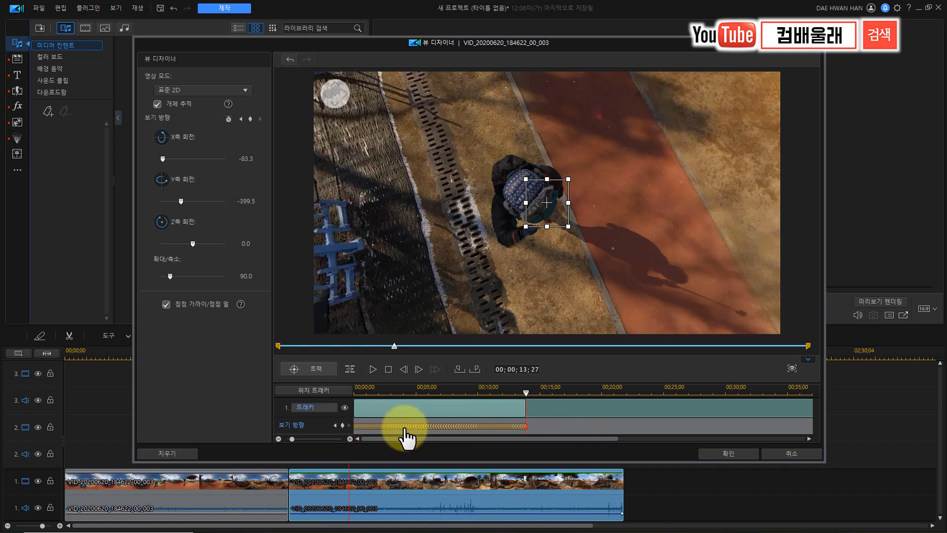
Examine the viewing-direction keyframes generated along the tracked part of the clip.
{"action": "left_click_drag", "start_coordinate": [421, 392], "coordinate": [616, 387]}
{"action": "left_click_drag", "start_coordinate": [441, 390], "coordinate": [513, 387]}
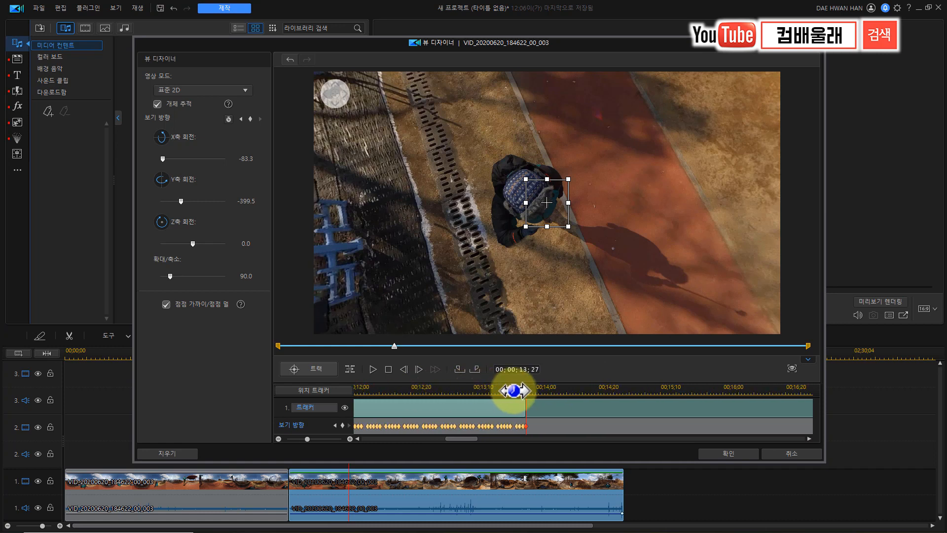
{"action": "left_click_drag", "start_coordinate": [461, 439], "coordinate": [369, 452]}
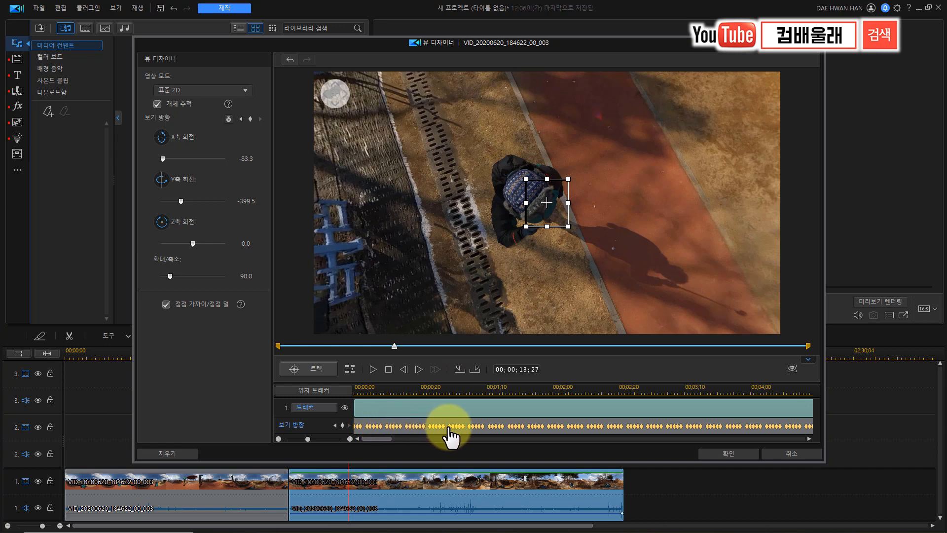
{"action": "left_click_drag", "start_coordinate": [471, 387], "coordinate": [359, 391]}
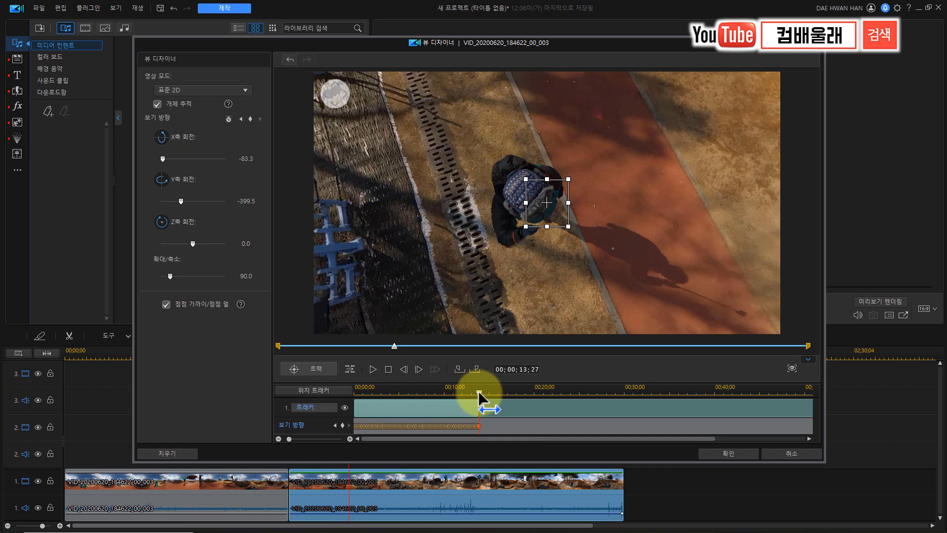
Turn off object tracking and return to the start of the clip at 00;00;00;02.
{"action": "left_click_drag", "start_coordinate": [483, 392], "coordinate": [482, 392]}
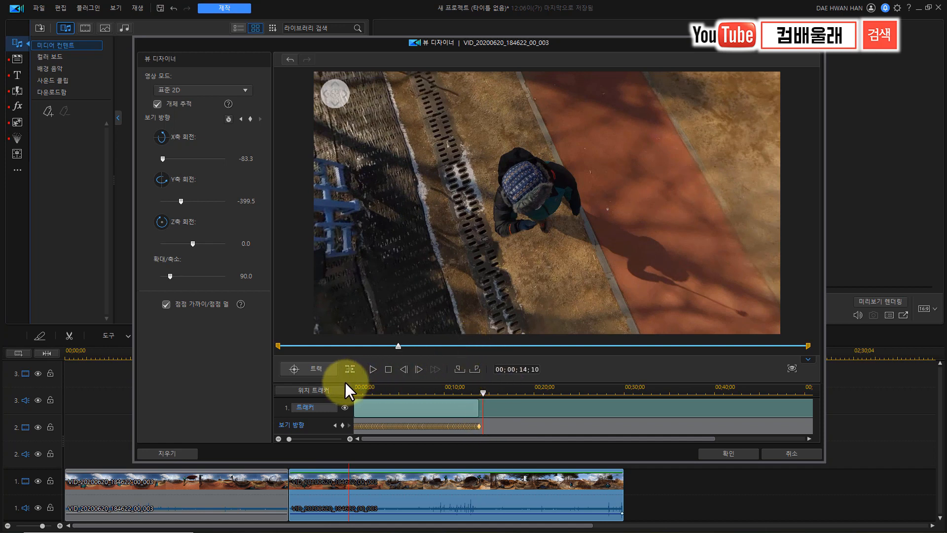
{"action": "left_click", "coordinate": [156, 105]}
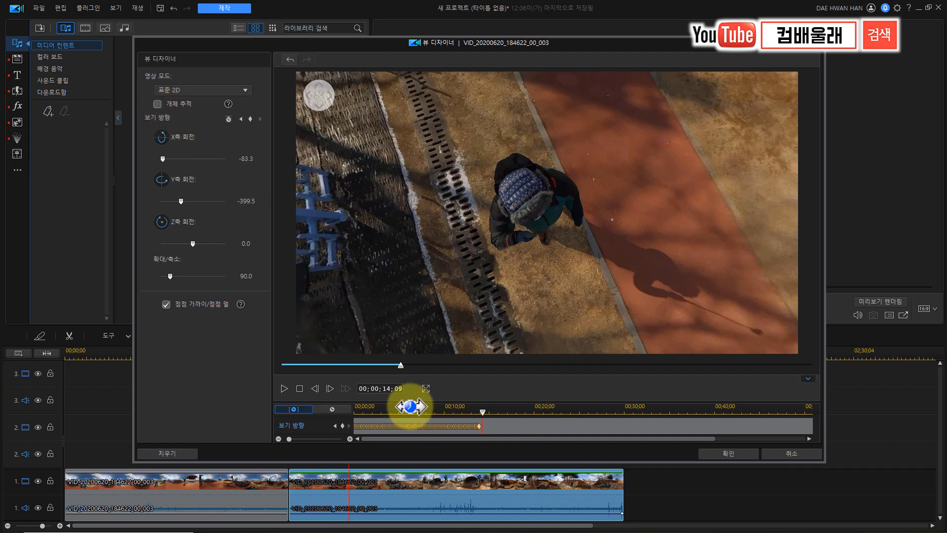
{"action": "left_click_drag", "start_coordinate": [482, 411], "coordinate": [354, 410]}
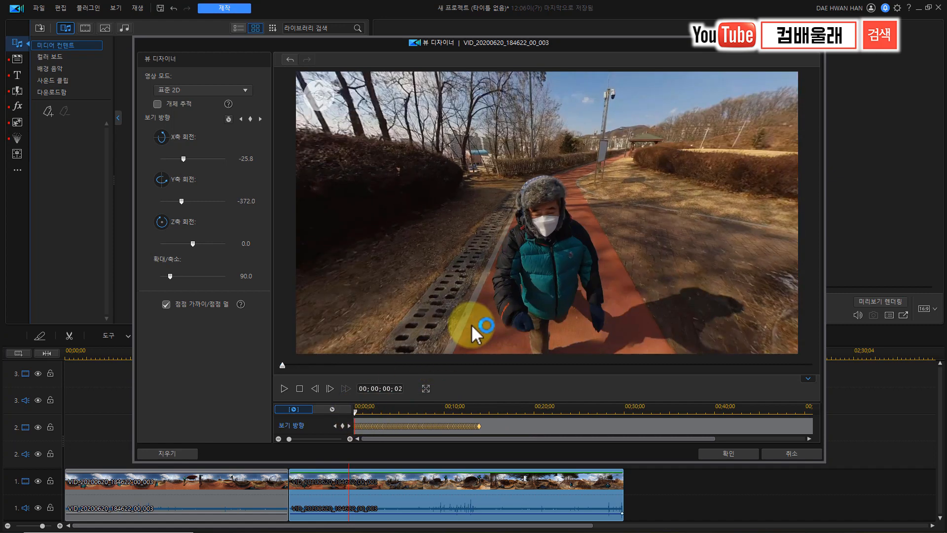
Play through the tracked section and beyond, and add a viewing-direction keyframe just after it at 00;00;14;08.
{"action": "key", "text": "space"}
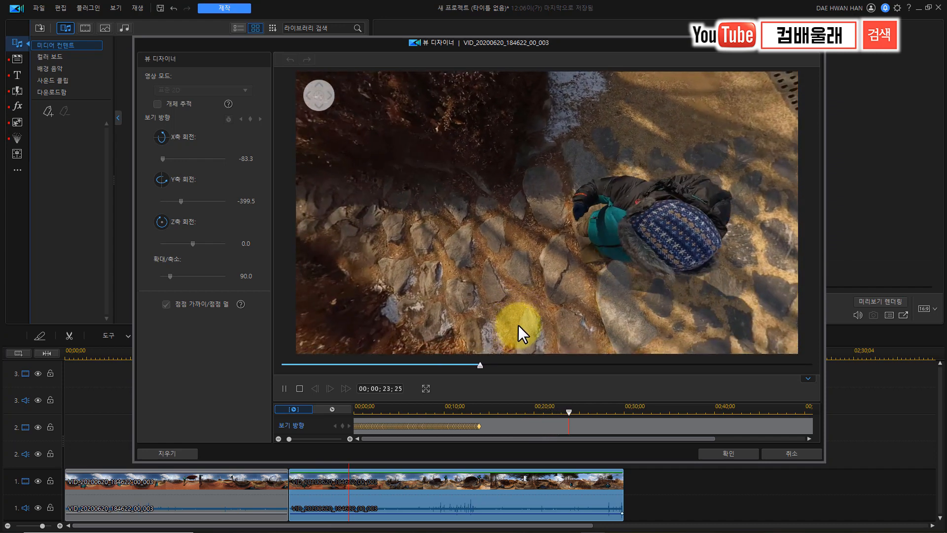
{"action": "left_click_drag", "start_coordinate": [579, 416], "coordinate": [428, 413]}
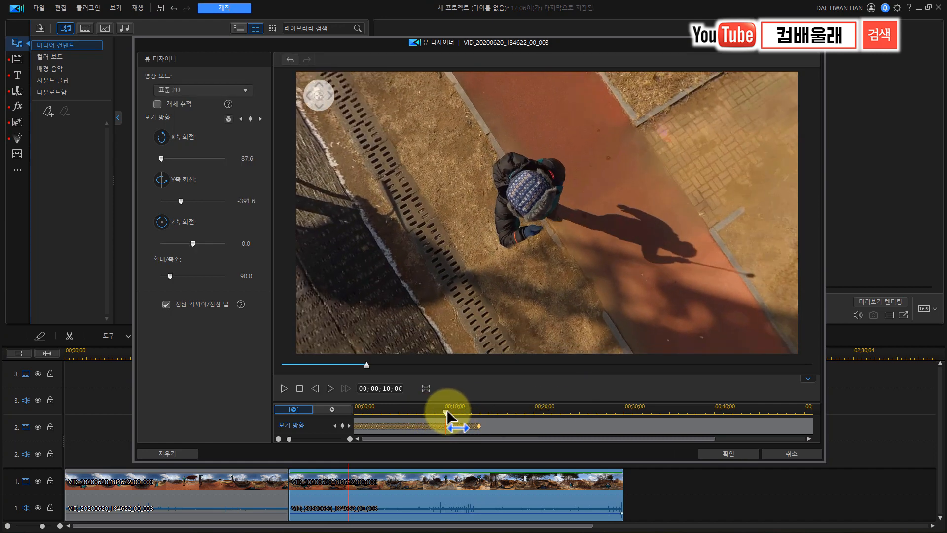
{"action": "left_click", "coordinate": [481, 413]}
{"action": "left_click_drag", "start_coordinate": [484, 413], "coordinate": [484, 413]}
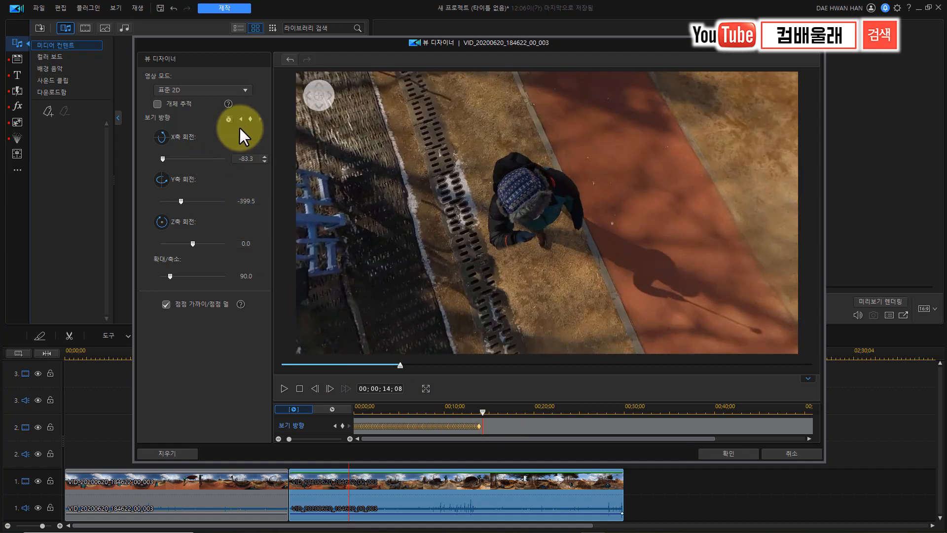
{"action": "left_click", "coordinate": [342, 425]}
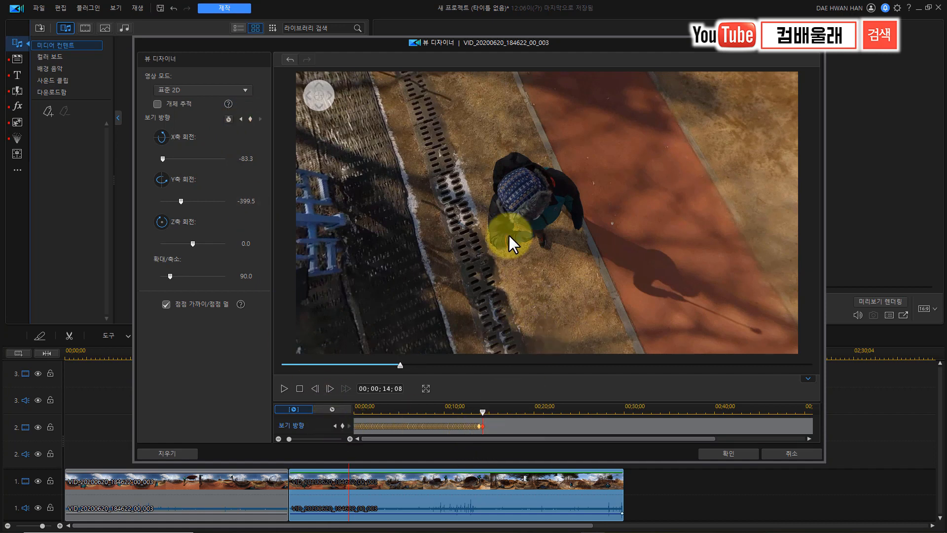
Turn the view at 00;00;14;08 towards the path and pavilion, with X 5.2, Y -235.6 and a zoom value of 75.0.
{"action": "scroll", "coordinate": [530, 277], "scroll_direction": "down", "scroll_amount": 3}
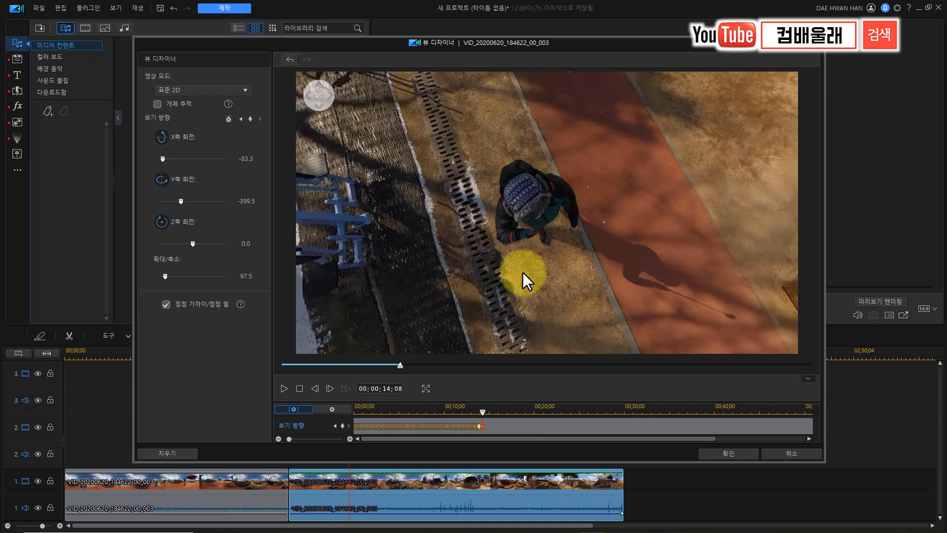
{"action": "left_click_drag", "start_coordinate": [518, 248], "coordinate": [490, 168]}
{"action": "scroll", "coordinate": [550, 286], "scroll_direction": "down", "scroll_amount": 3}
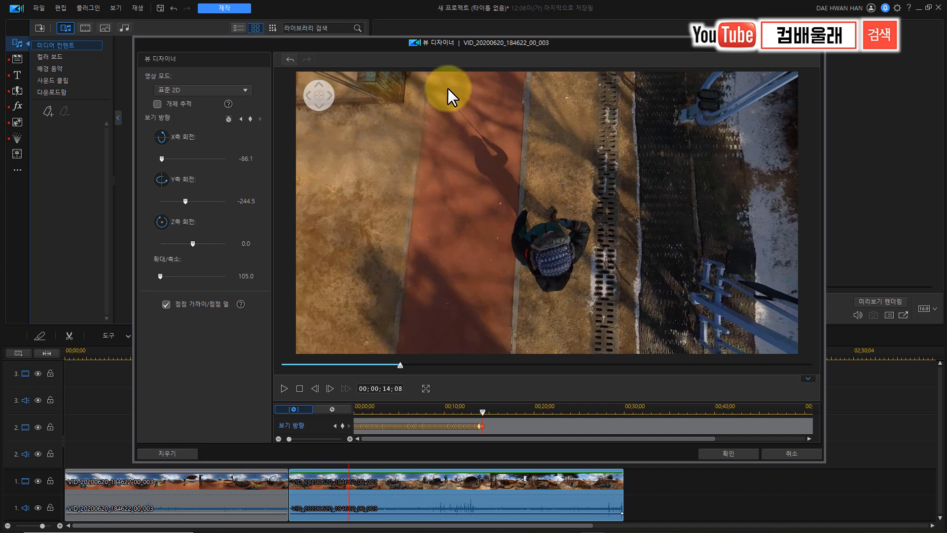
{"action": "left_click_drag", "start_coordinate": [583, 258], "coordinate": [543, 261]}
{"action": "scroll", "coordinate": [562, 246], "scroll_direction": "up", "scroll_amount": 6}
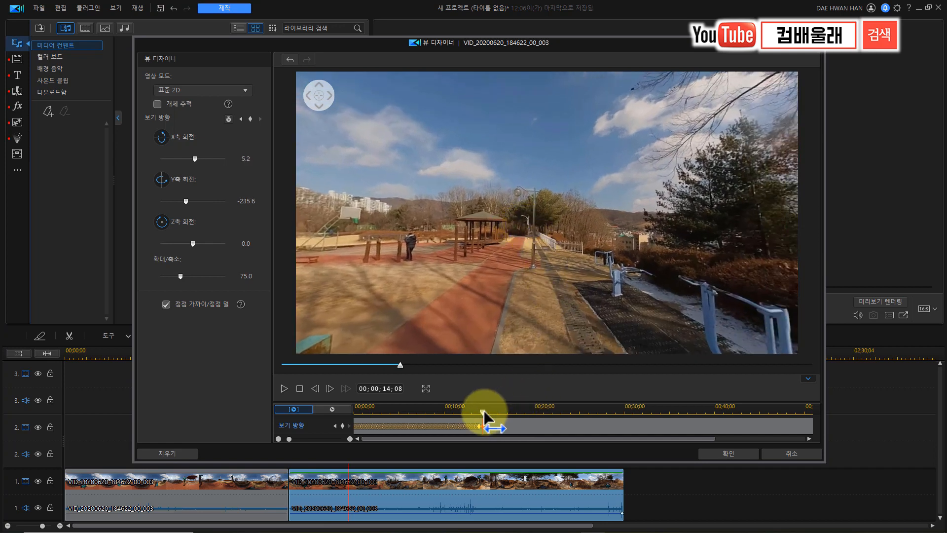
Keyframe the current view at 00;00;22;16, and at 00;00;22;28 keyframe a view turned back to the man, about X -60.8 and Y -307.3.
{"action": "key", "text": "space"}
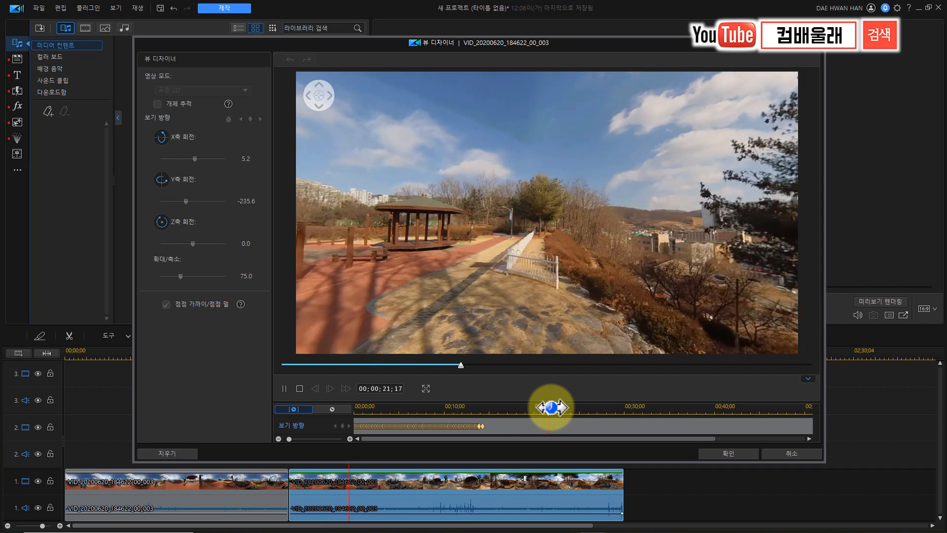
{"action": "key", "text": "space"}
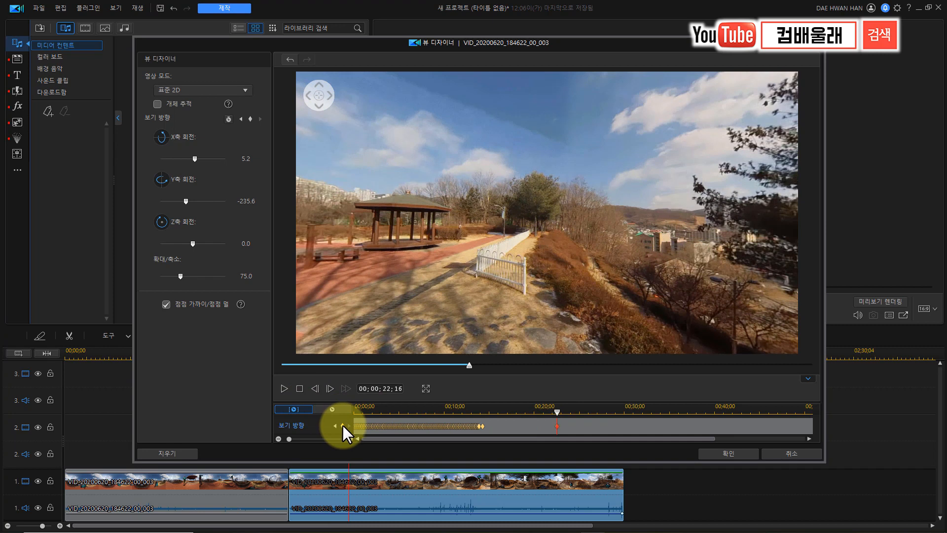
{"action": "left_click_drag", "start_coordinate": [557, 411], "coordinate": [560, 411]}
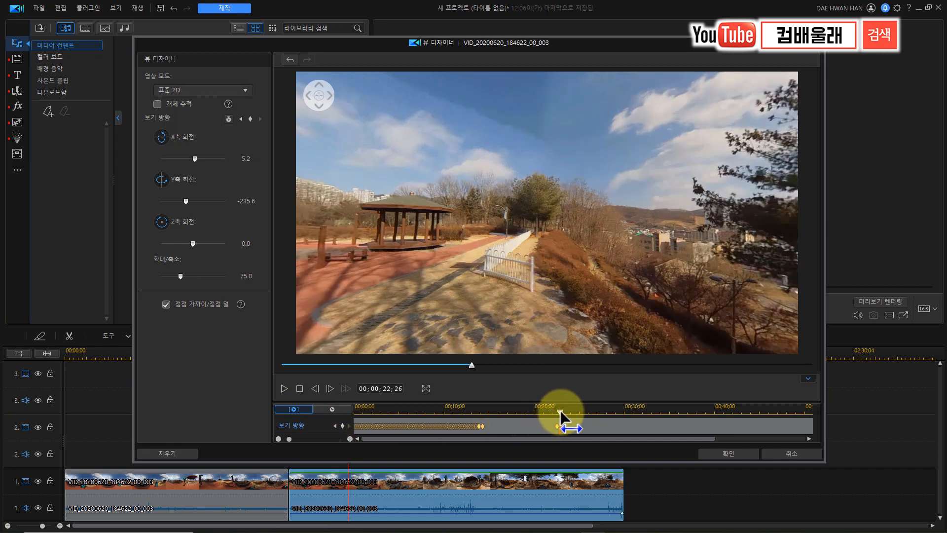
{"action": "left_click", "coordinate": [343, 425]}
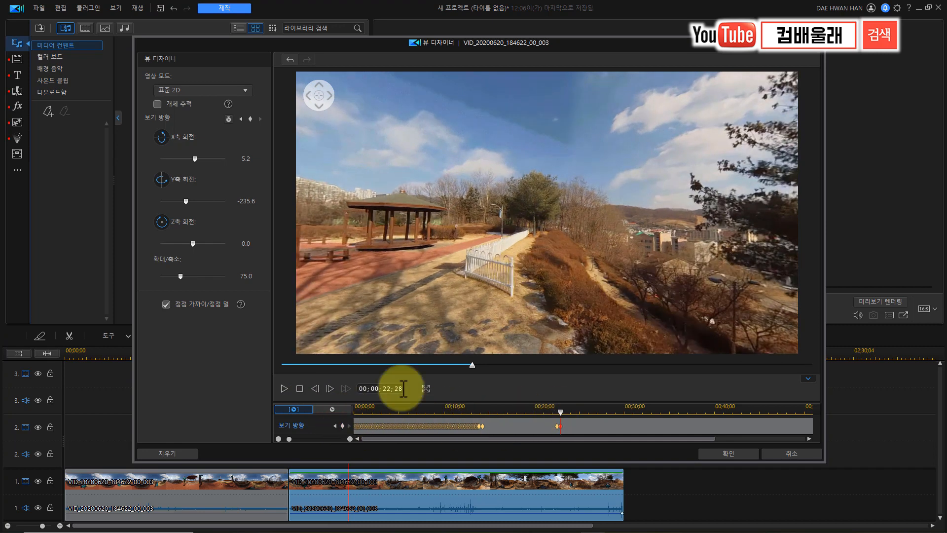
{"action": "left_click_drag", "start_coordinate": [439, 262], "coordinate": [487, 259]}
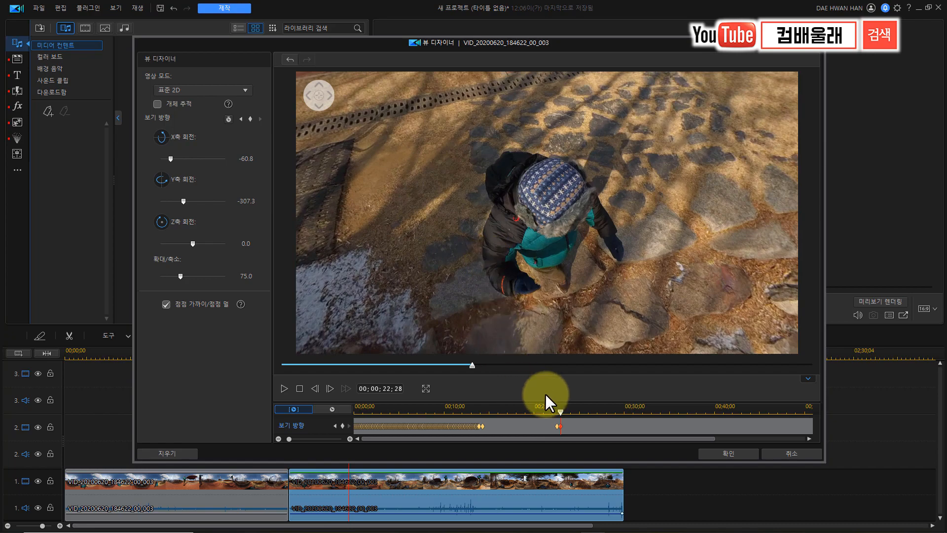
Review the footage after the last keyframe up to about 00;00;44;05, and apply the view changes to the clip.
{"action": "key", "text": "space"}
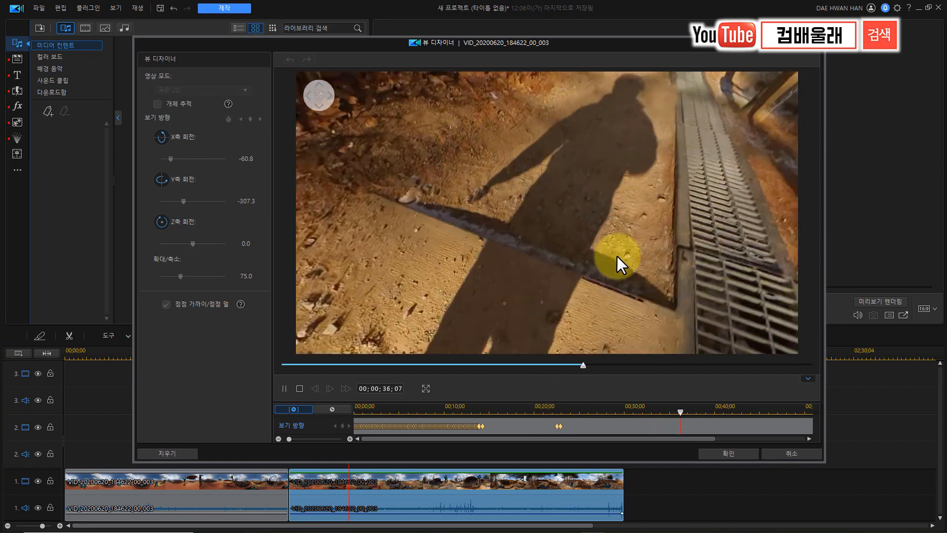
{"action": "key", "text": "space"}
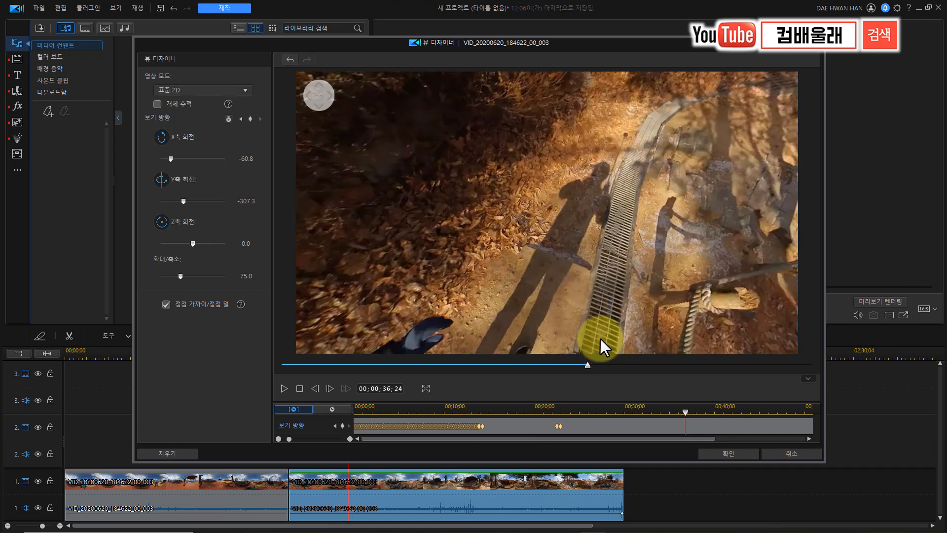
{"action": "key", "text": "space"}
{"action": "key", "text": "space"}
{"action": "left_click_drag", "start_coordinate": [631, 440], "coordinate": [736, 443]}
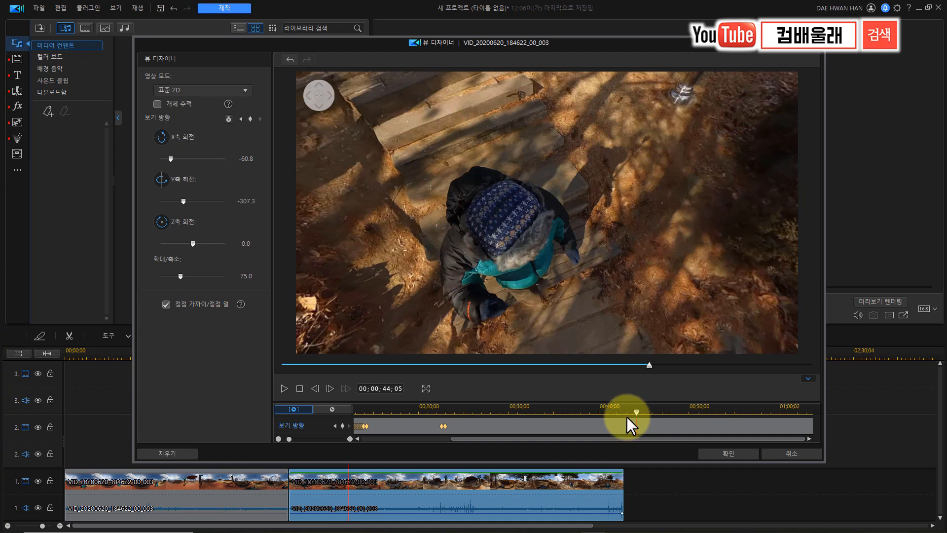
{"action": "left_click_drag", "start_coordinate": [635, 412], "coordinate": [444, 405]}
{"action": "left_click", "coordinate": [446, 427]}
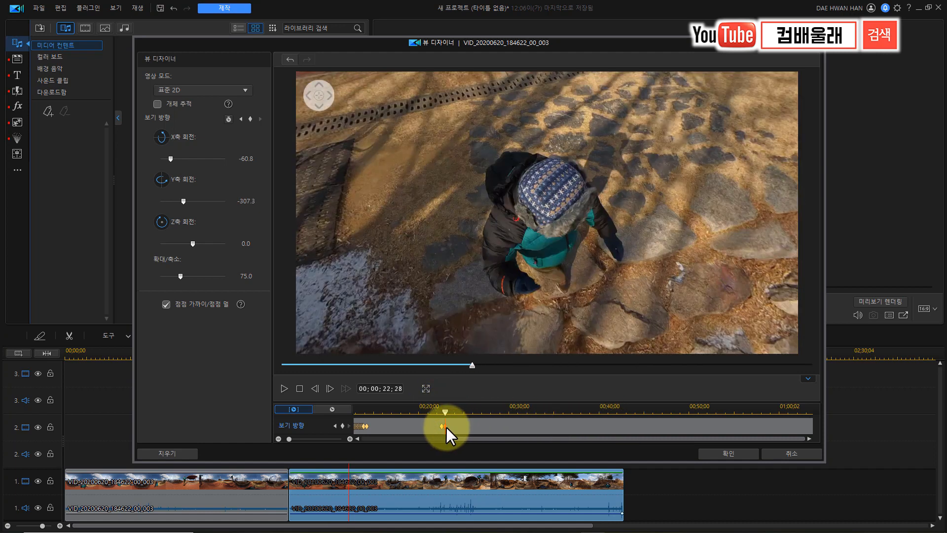
{"action": "left_click", "coordinate": [721, 453]}
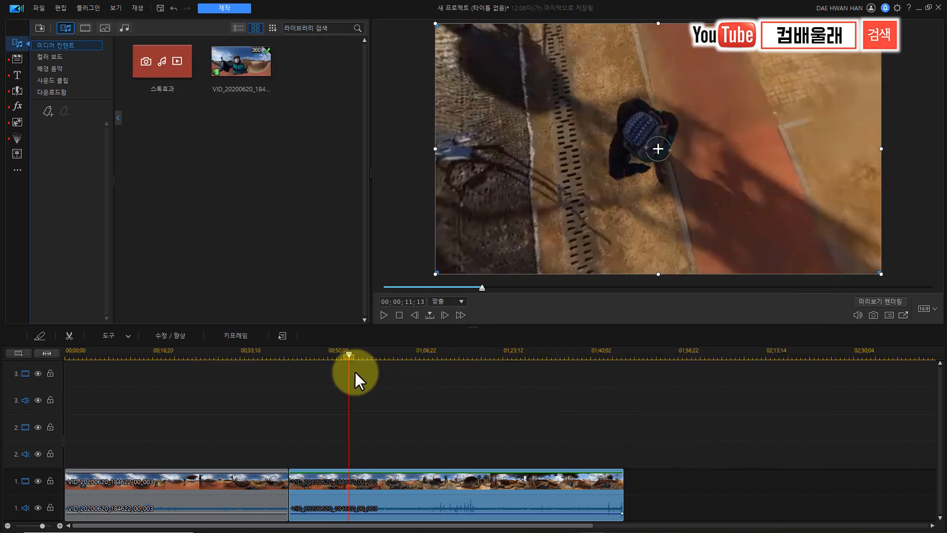
Split the second timeline clip at its 00;00;26;11 mark.
{"action": "left_click_drag", "start_coordinate": [349, 356], "coordinate": [431, 371]}
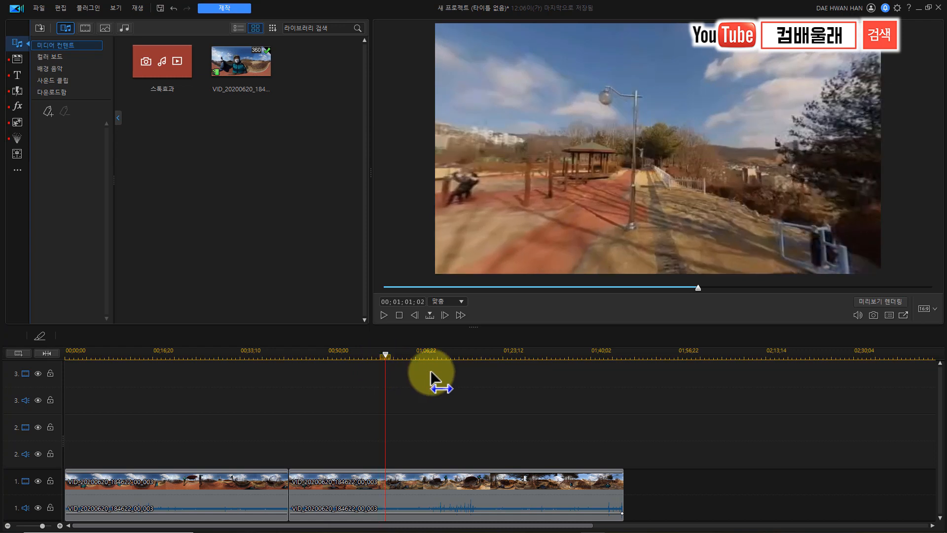
{"action": "left_click_drag", "start_coordinate": [431, 370], "coordinate": [431, 370]}
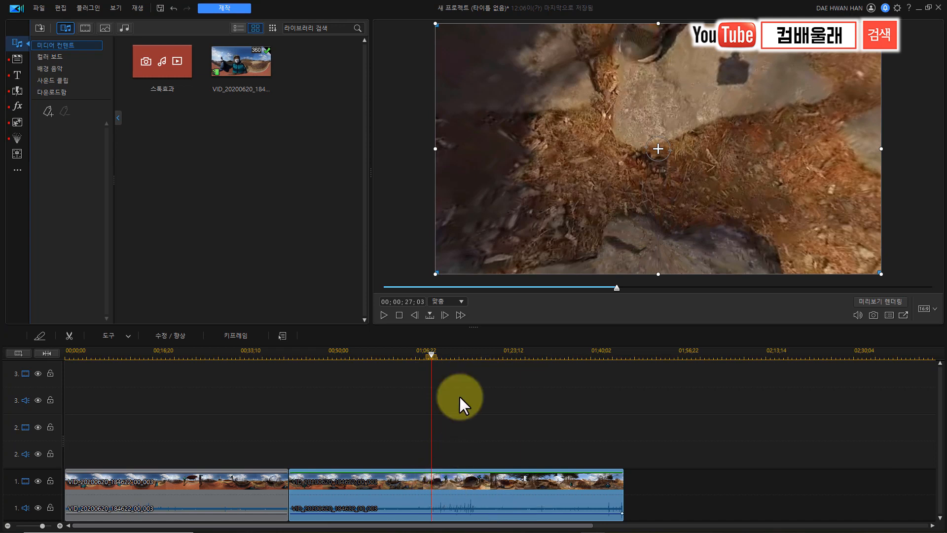
{"action": "left_click_drag", "start_coordinate": [430, 351], "coordinate": [426, 356]}
{"action": "left_click", "coordinate": [455, 484]}
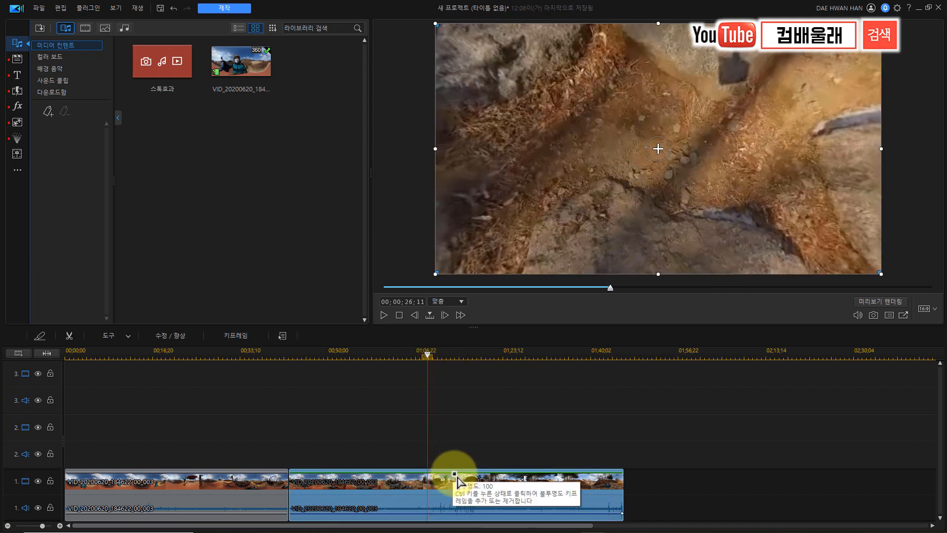
{"action": "key", "text": "ctrl+t"}
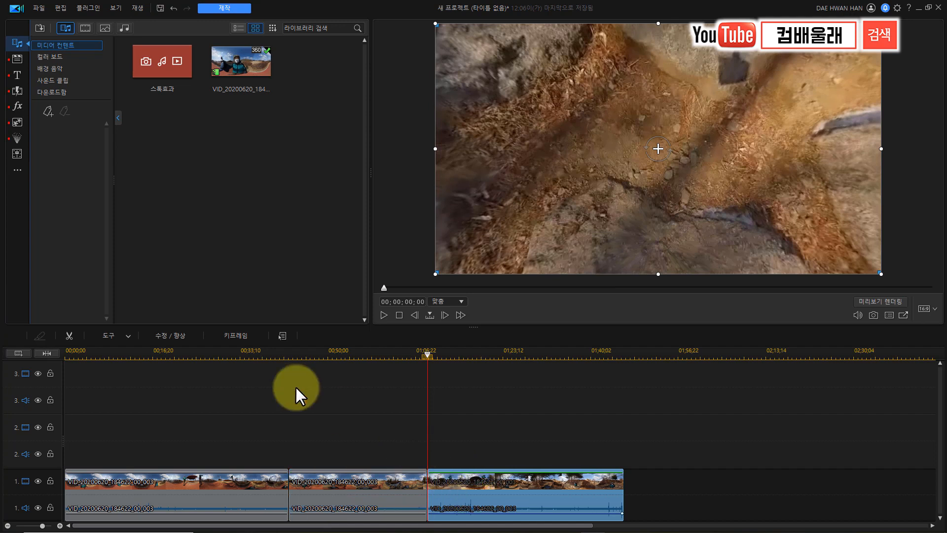
Open the third clip in the View Designer and change its projection mode to 작은 행성 (little planet), accepting the settings reset.
{"action": "left_click", "coordinate": [127, 338]}
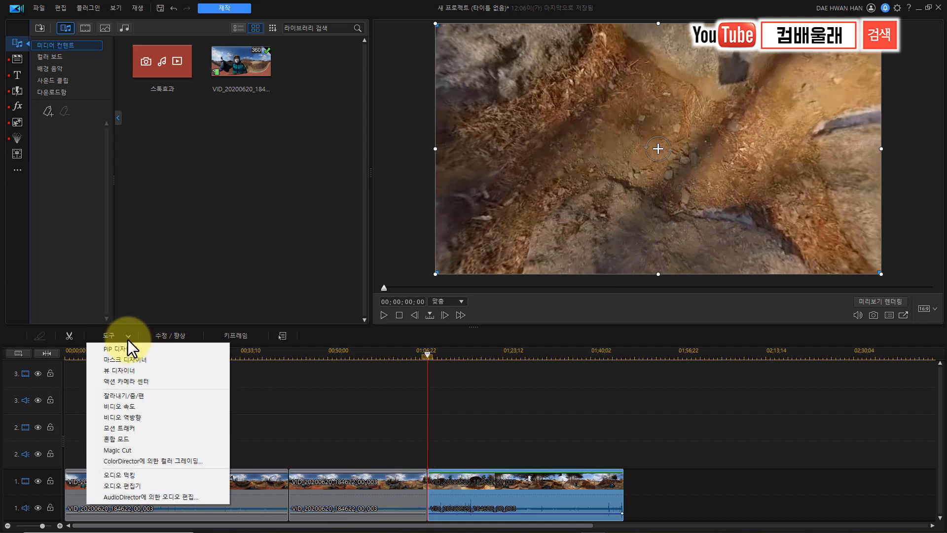
{"action": "left_click", "coordinate": [132, 371]}
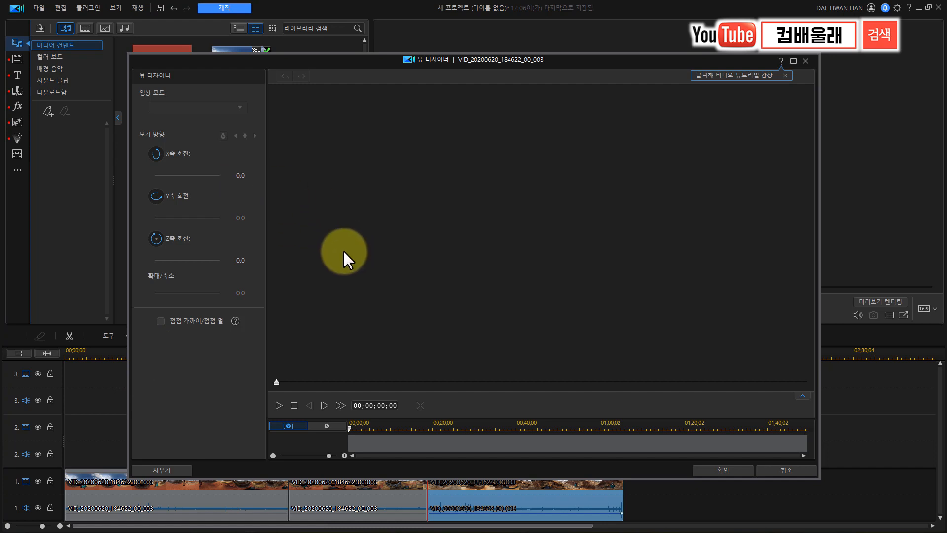
{"action": "left_click", "coordinate": [241, 109]}
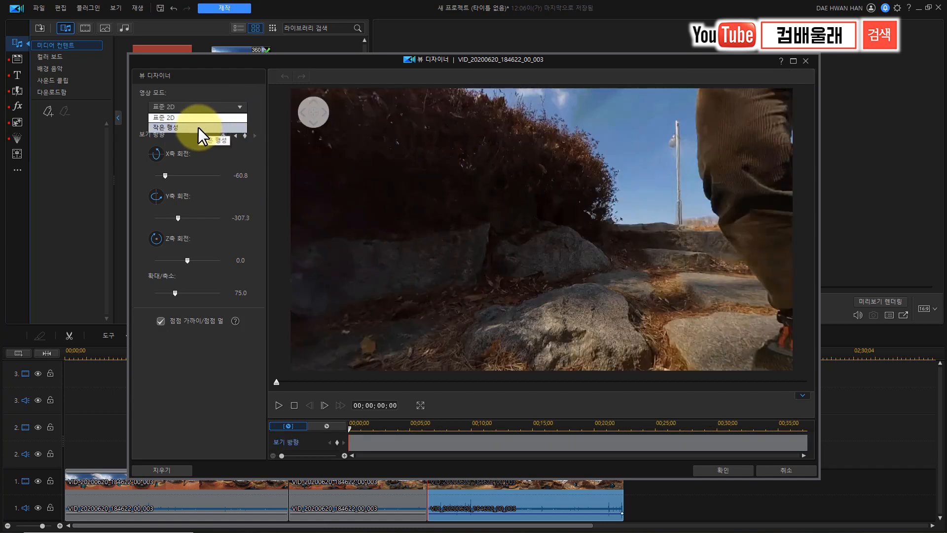
{"action": "left_click", "coordinate": [198, 128]}
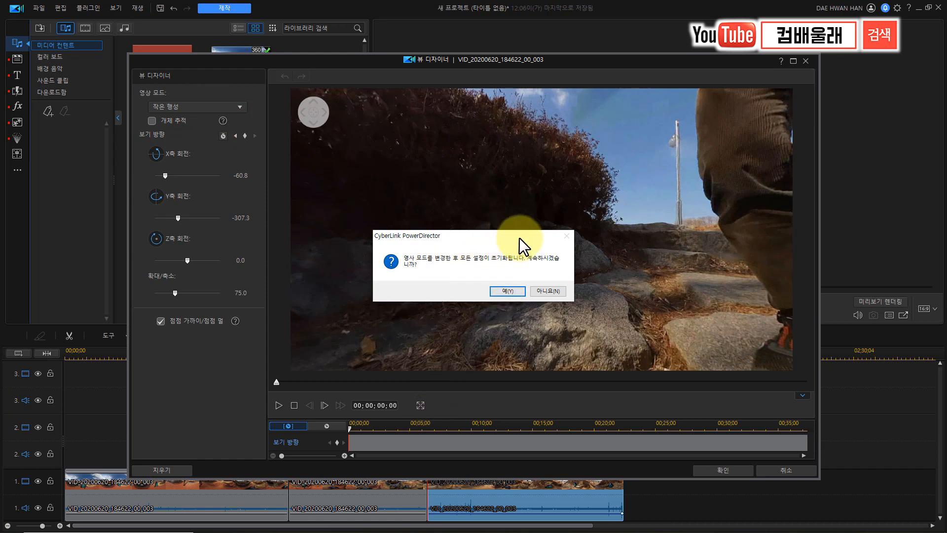
{"action": "left_click", "coordinate": [508, 290]}
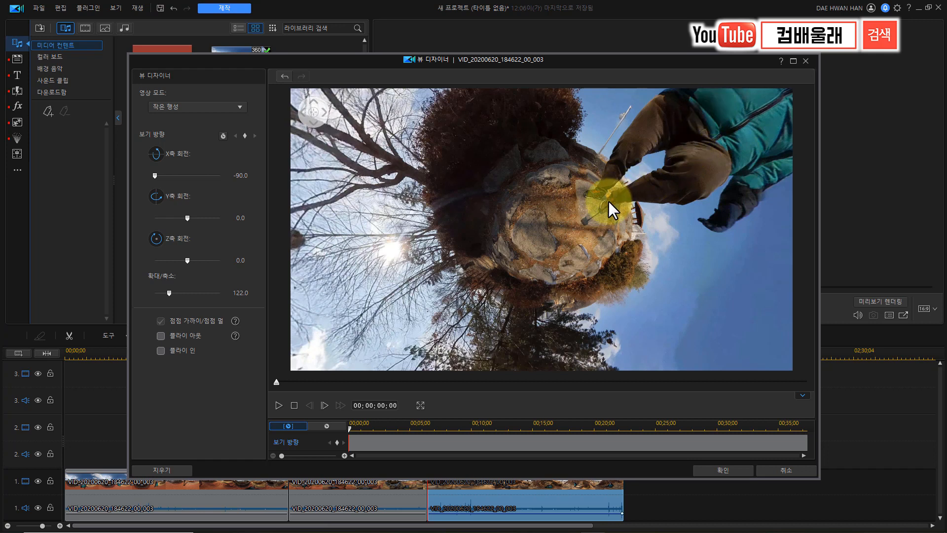
Rotate and zoom the little planet so the man stands upright on it, about X -33.5, Y 31.0 and zoom 146.4.
{"action": "left_click_drag", "start_coordinate": [593, 203], "coordinate": [475, 348]}
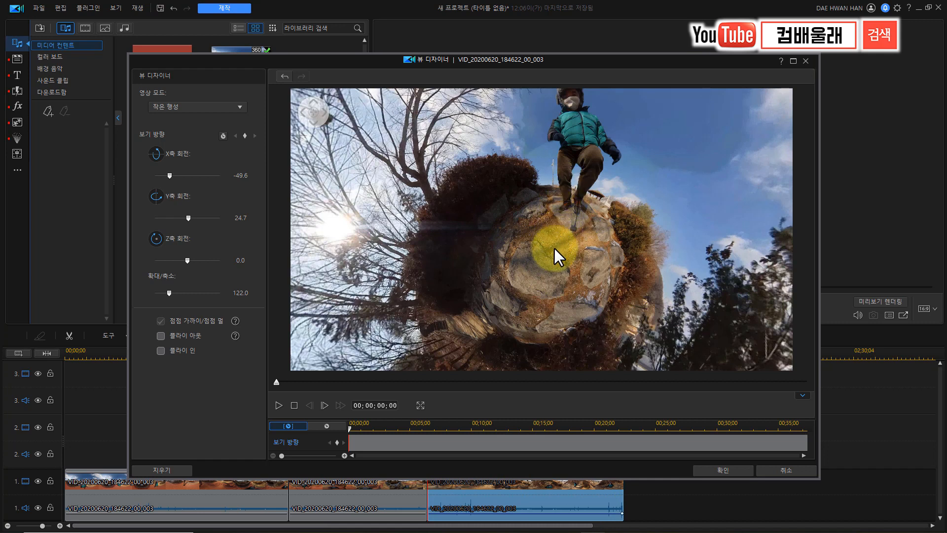
{"action": "left_click_drag", "start_coordinate": [578, 171], "coordinate": [610, 287]}
{"action": "scroll", "coordinate": [578, 224], "scroll_direction": "up", "scroll_amount": 5}
{"action": "scroll", "coordinate": [613, 279], "scroll_direction": "down", "scroll_amount": 3}
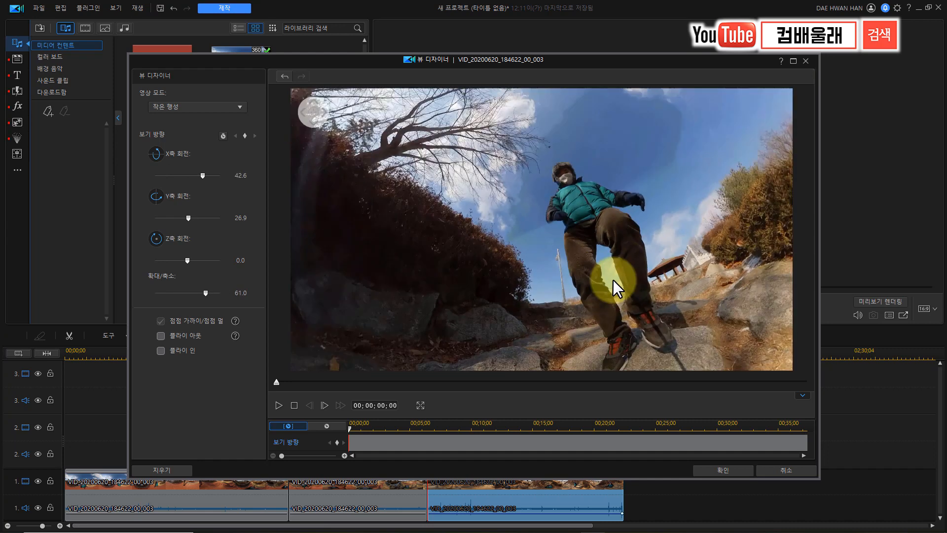
{"action": "left_click_drag", "start_coordinate": [599, 253], "coordinate": [447, 194]}
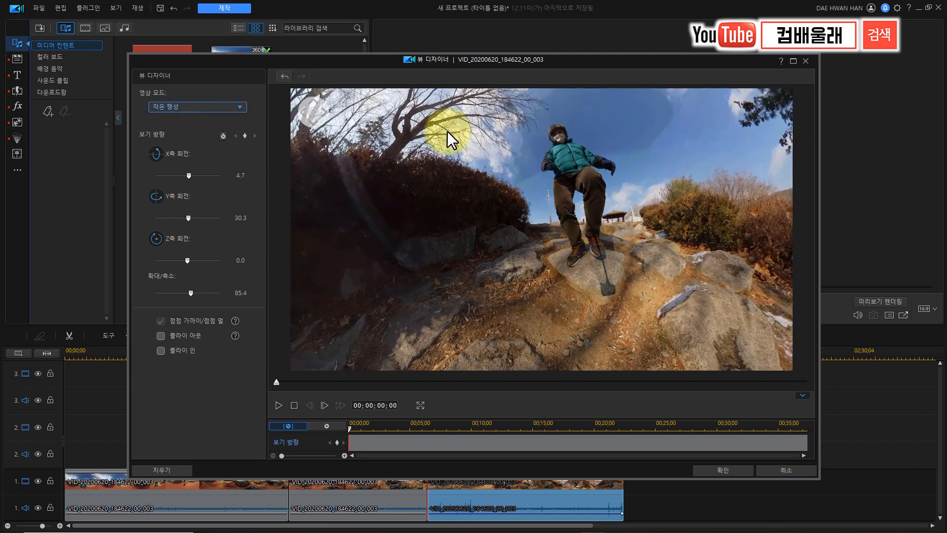
{"action": "scroll", "coordinate": [565, 236], "scroll_direction": "down", "scroll_amount": 4}
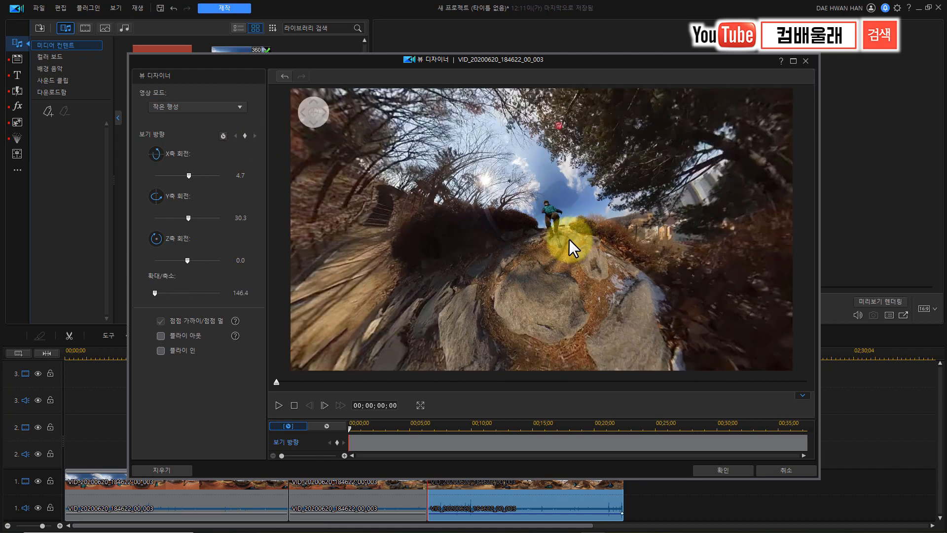
{"action": "left_click_drag", "start_coordinate": [546, 158], "coordinate": [538, 310]}
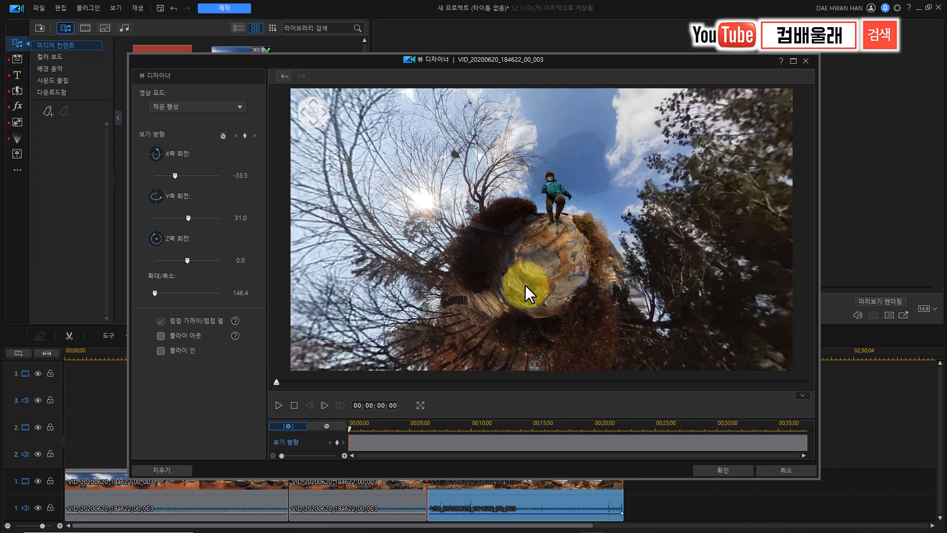
Keyframe the little-planet view at the clip's start, preview the clip, and add keyframes at about 9 seconds and at 00;00;10;23.
{"action": "left_click", "coordinate": [337, 442]}
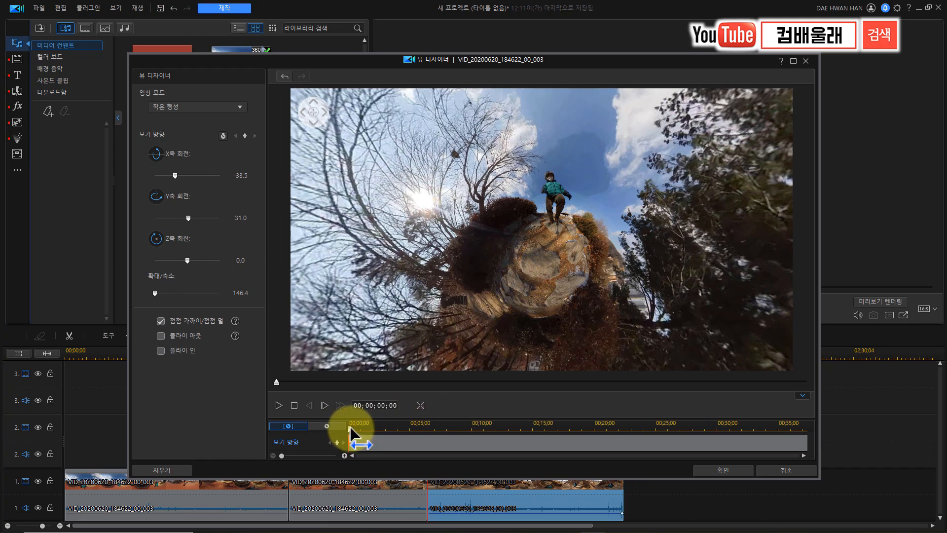
{"action": "left_click", "coordinate": [277, 406]}
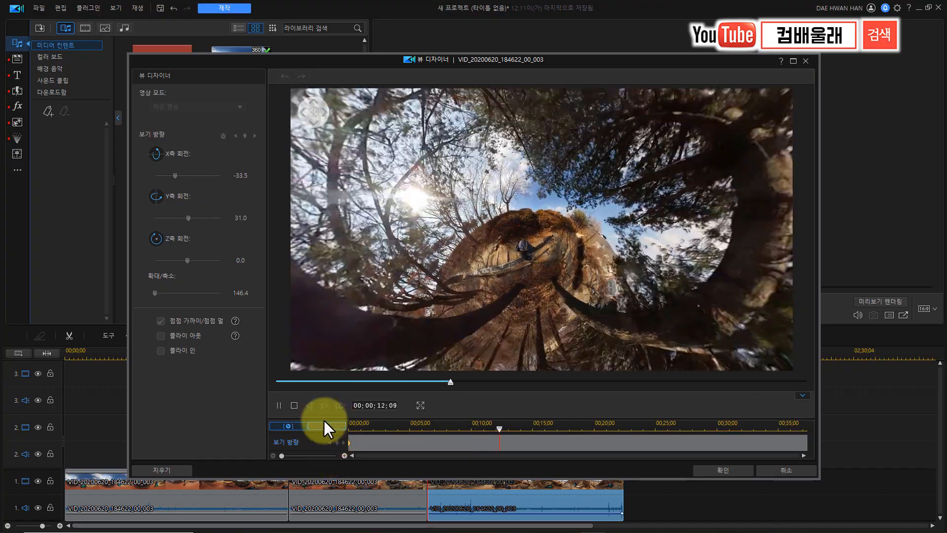
{"action": "left_click", "coordinate": [277, 405]}
{"action": "left_click_drag", "start_coordinate": [512, 429], "coordinate": [490, 427]}
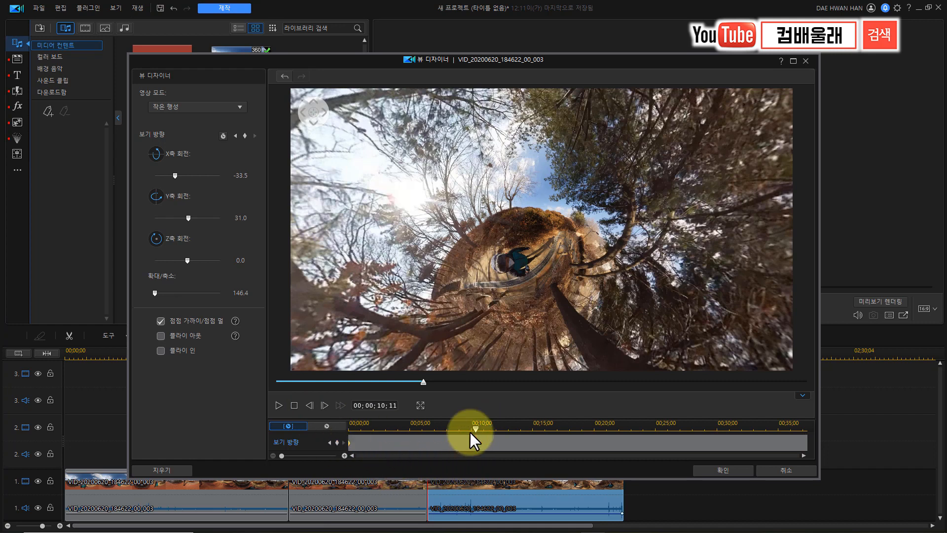
{"action": "left_click_drag", "start_coordinate": [477, 427], "coordinate": [456, 446]}
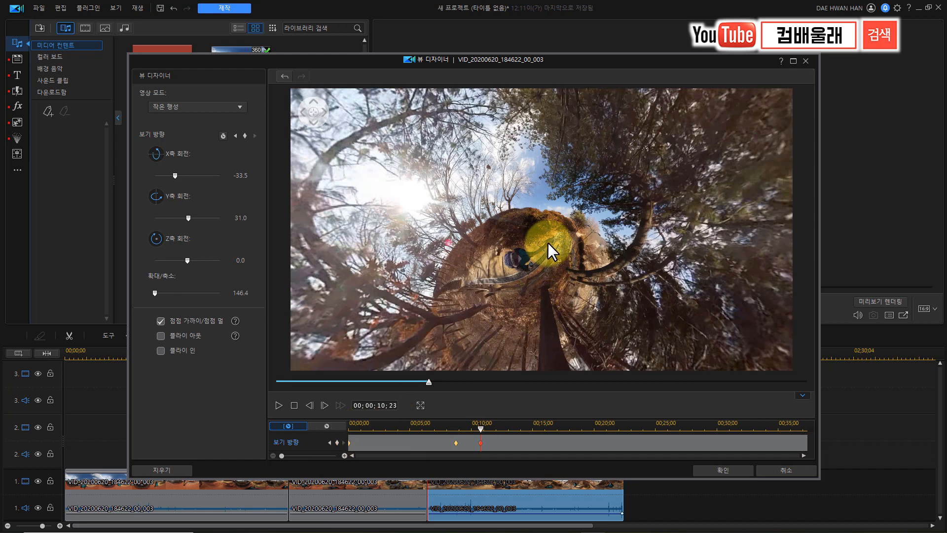
Rotate the little-planet view at the 00;00;10;23 keyframe to X 47.7, Y -68.0, and preview the transition from about 5 seconds.
{"action": "left_click_drag", "start_coordinate": [543, 271], "coordinate": [613, 274]}
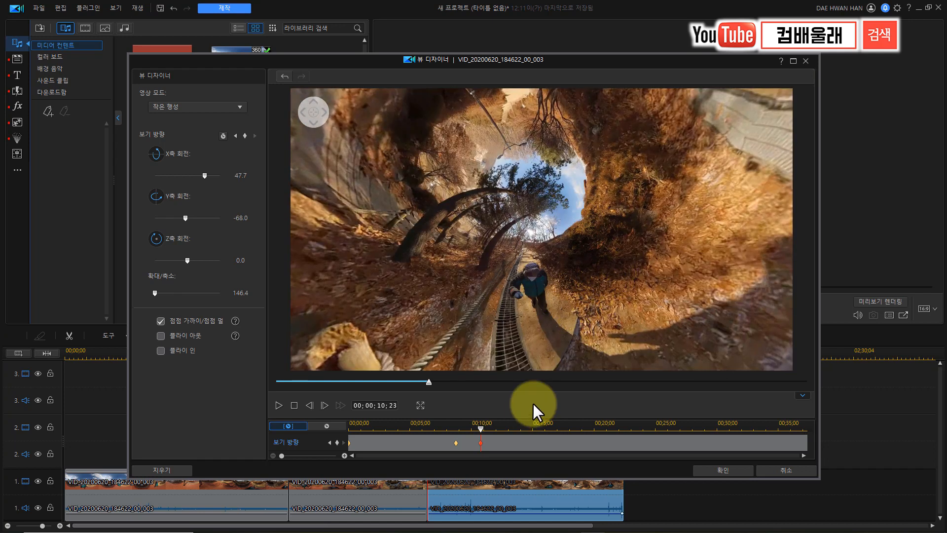
{"action": "left_click_drag", "start_coordinate": [479, 428], "coordinate": [407, 430]}
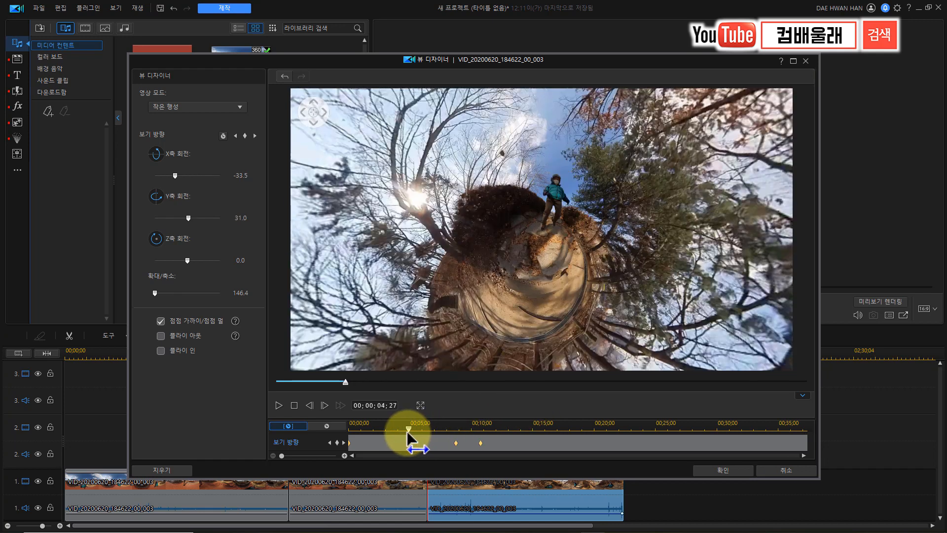
{"action": "key", "text": "space"}
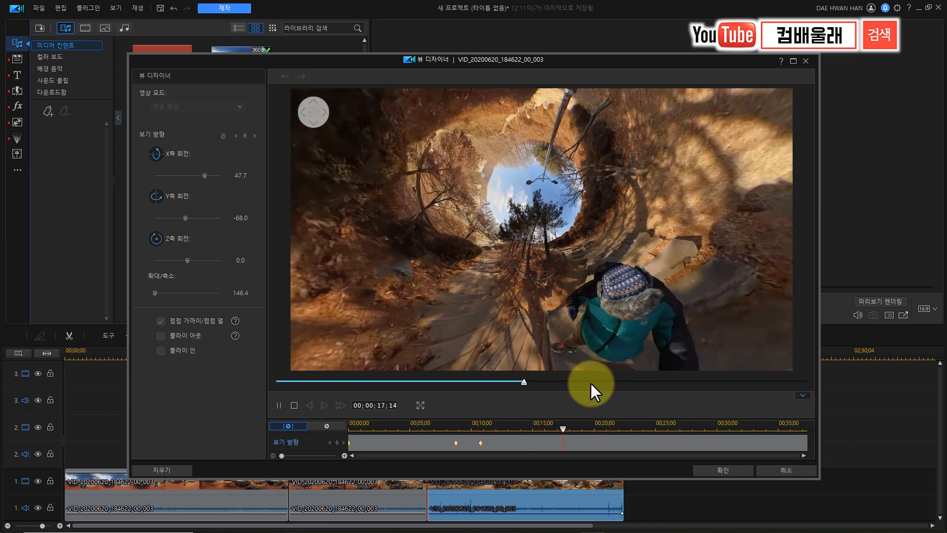
Add a keyframe at 00;00;16;20, rotate its view to X 25.9, Y -232.8, and preview the clip from about 11 seconds.
{"action": "left_click_drag", "start_coordinate": [585, 422], "coordinate": [554, 428]}
{"action": "left_click", "coordinate": [338, 443]}
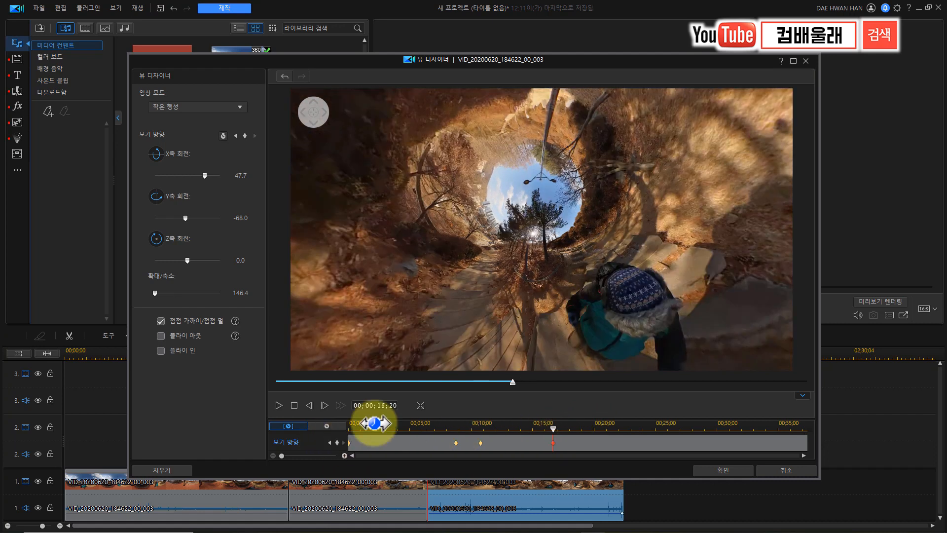
{"action": "left_click_drag", "start_coordinate": [602, 301], "coordinate": [502, 245]}
{"action": "left_click_drag", "start_coordinate": [553, 429], "coordinate": [483, 431]}
{"action": "key", "text": "space"}
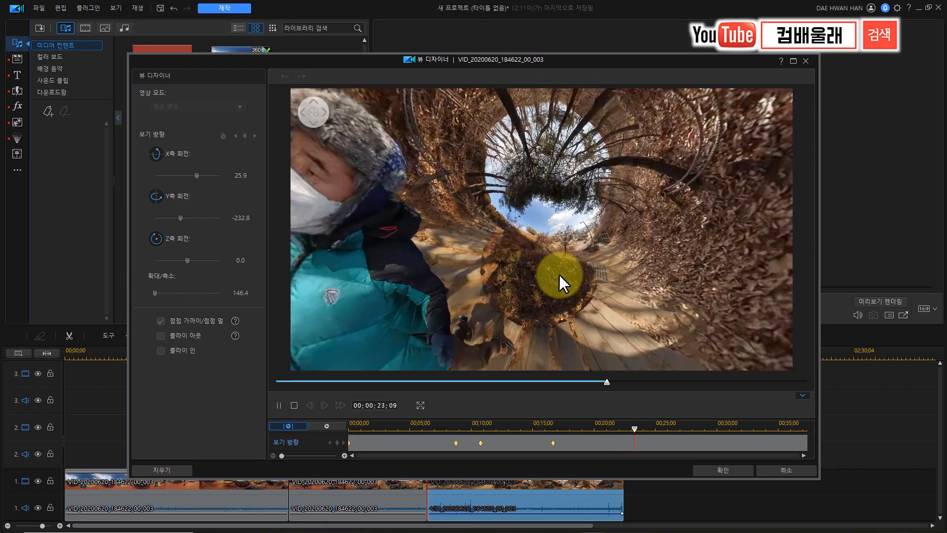
{"action": "key", "text": "space"}
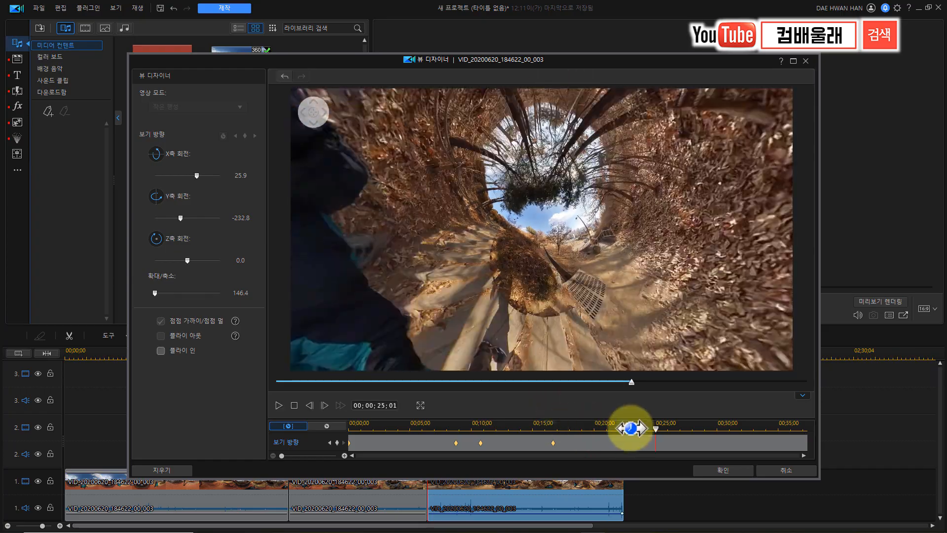
Add a keyframe at 00;00;23;08, rotate its view to X 37.6, Y -283.1, and preview the transition leading into it.
{"action": "left_click_drag", "start_coordinate": [650, 435], "coordinate": [635, 438]}
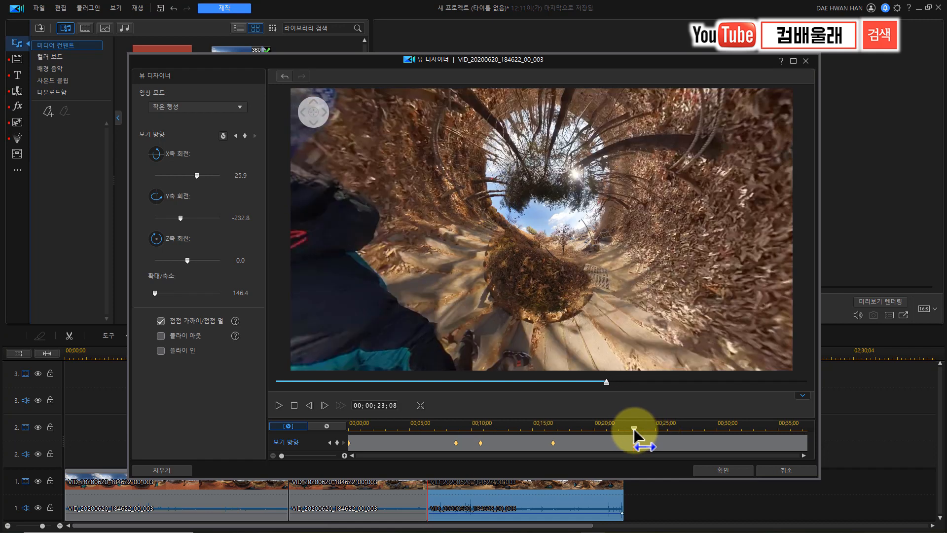
{"action": "left_click", "coordinate": [337, 443]}
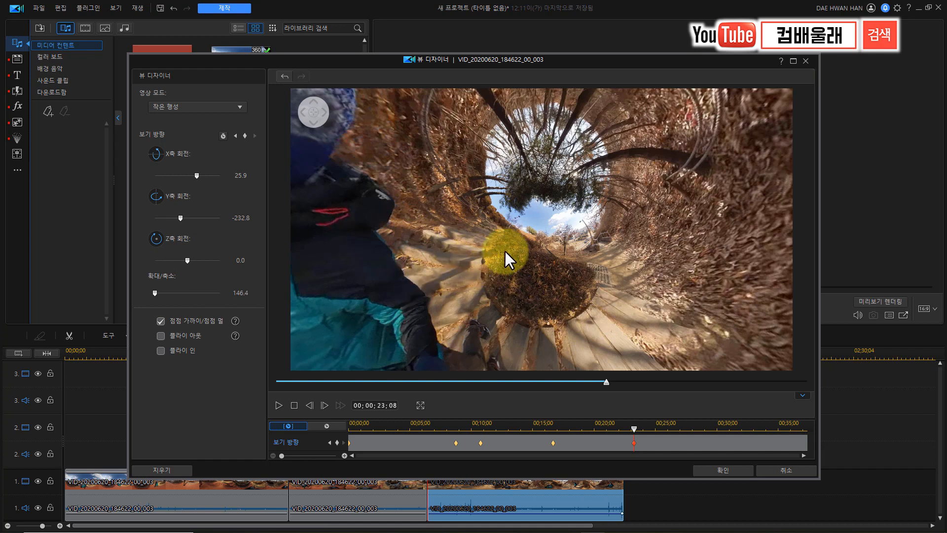
{"action": "left_click_drag", "start_coordinate": [477, 191], "coordinate": [575, 282]}
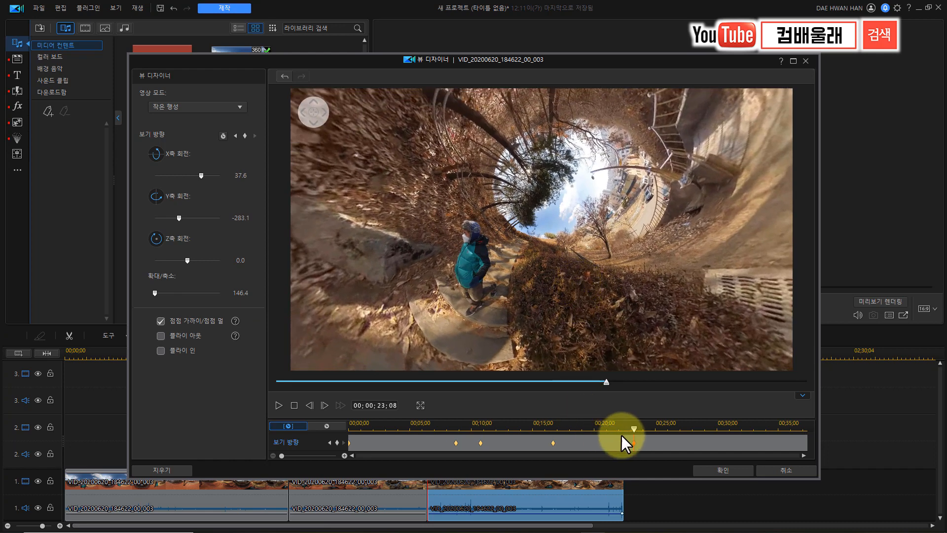
{"action": "left_click_drag", "start_coordinate": [635, 430], "coordinate": [577, 423]}
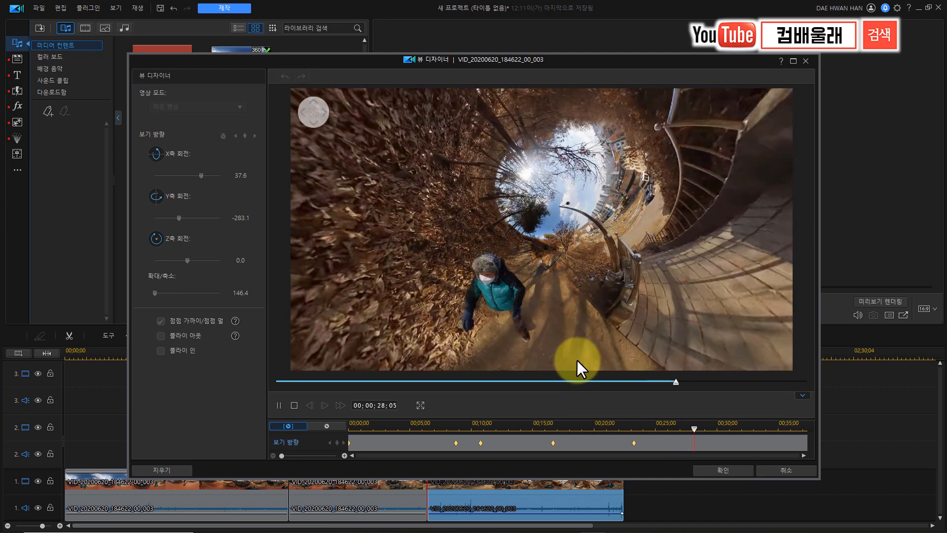
Stop the preview and add a keyframe holding the current view at 00;00;27;25.
{"action": "key", "text": "space"}
{"action": "left_click_drag", "start_coordinate": [694, 428], "coordinate": [722, 428]}
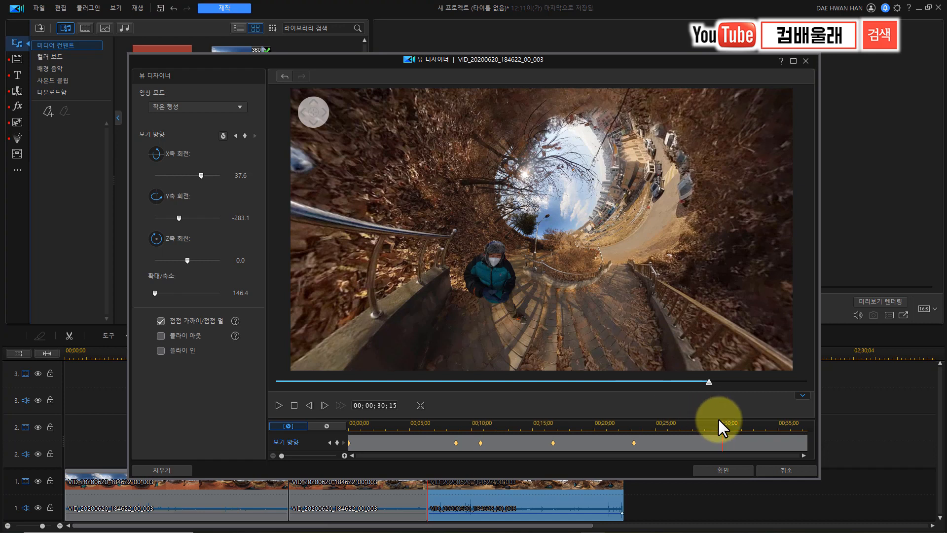
{"action": "left_click_drag", "start_coordinate": [723, 425], "coordinate": [690, 429]}
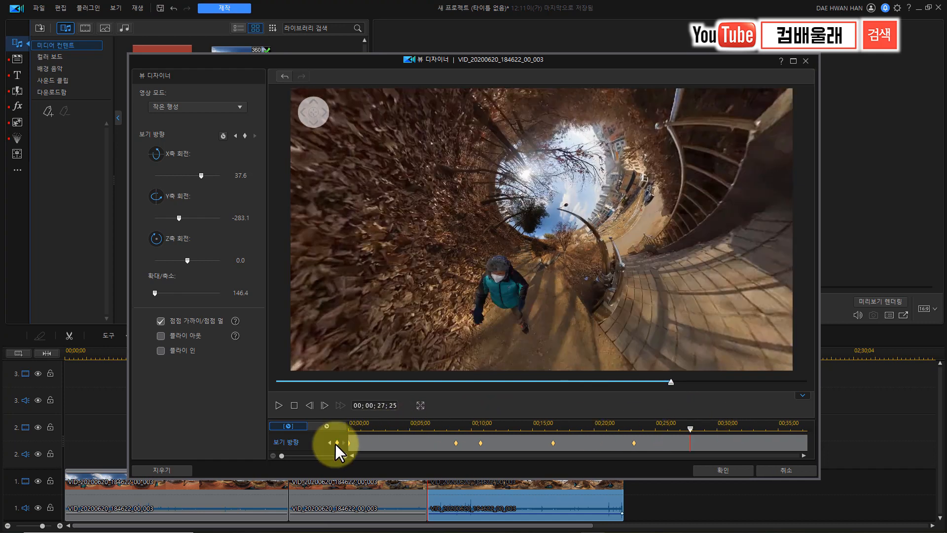
Rotate the view at 00;00;30;06 back to a small planet with the man upright, about X -83, Y -345.
{"action": "left_click_drag", "start_coordinate": [689, 427], "coordinate": [719, 430]}
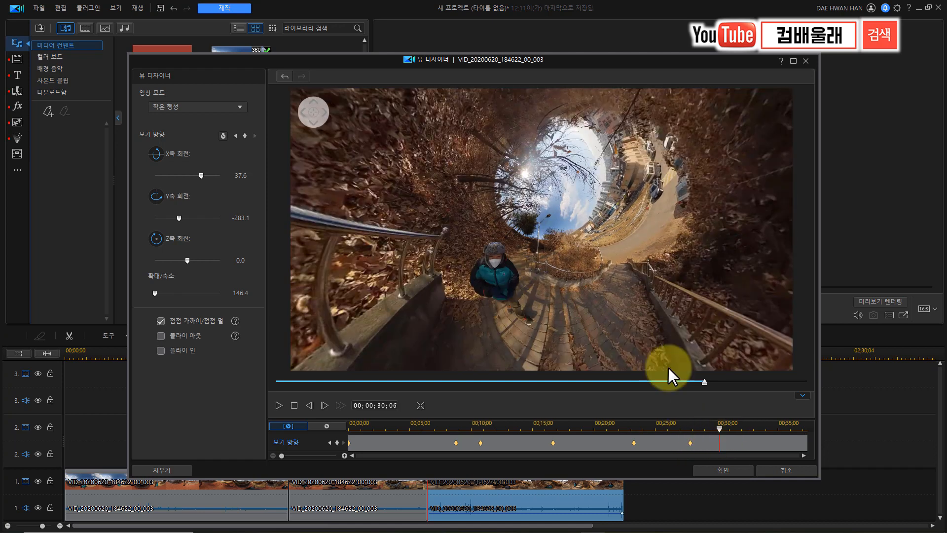
{"action": "mouse_move", "coordinate": [541, 289]}
{"action": "left_mouse_down"}
{"action": "mouse_move", "coordinate": [537, 159]}
{"action": "mouse_move", "coordinate": [555, 297]}
{"action": "left_mouse_up"}
{"action": "left_click_drag", "start_coordinate": [556, 263], "coordinate": [548, 148]}
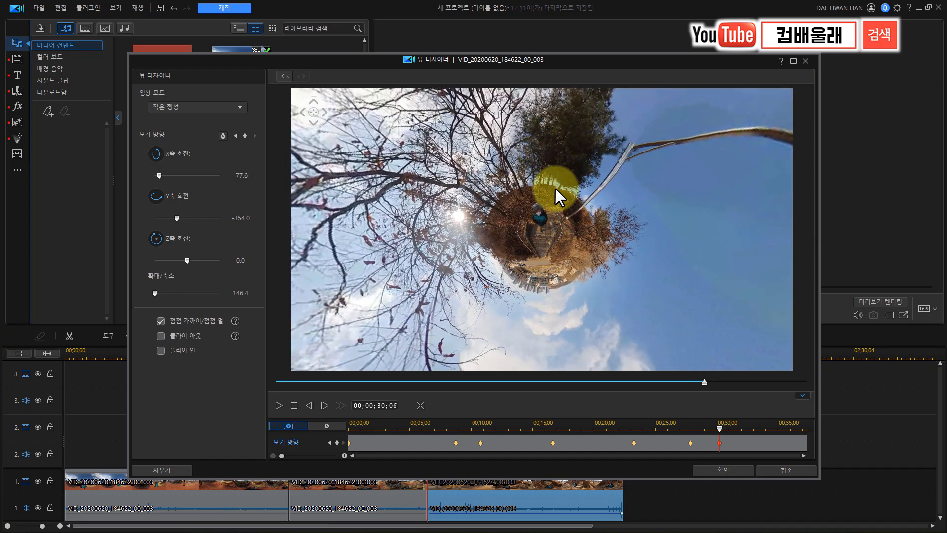
{"action": "left_click_drag", "start_coordinate": [552, 207], "coordinate": [473, 179]}
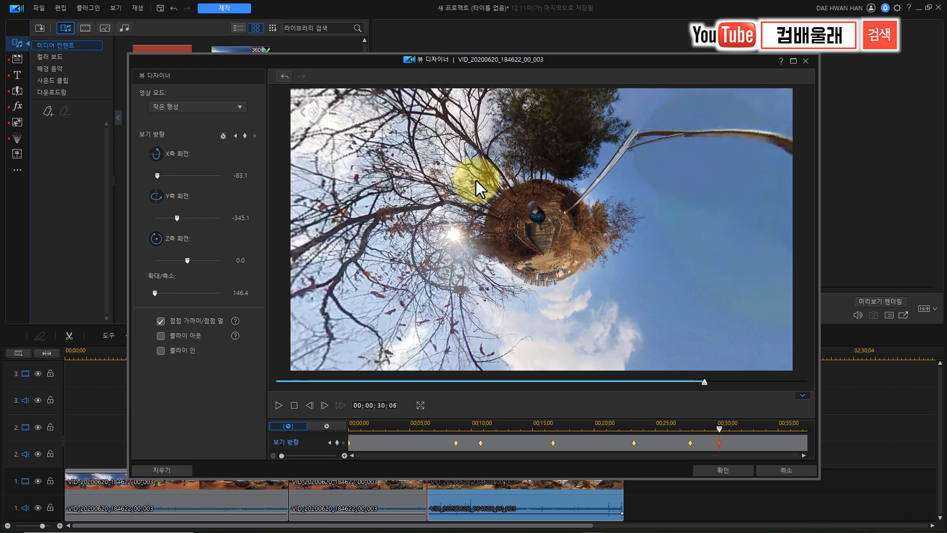
Preview the closing transition from 00;00;27;10 to the clip's end and accept the View Designer changes.
{"action": "left_click", "coordinate": [685, 433]}
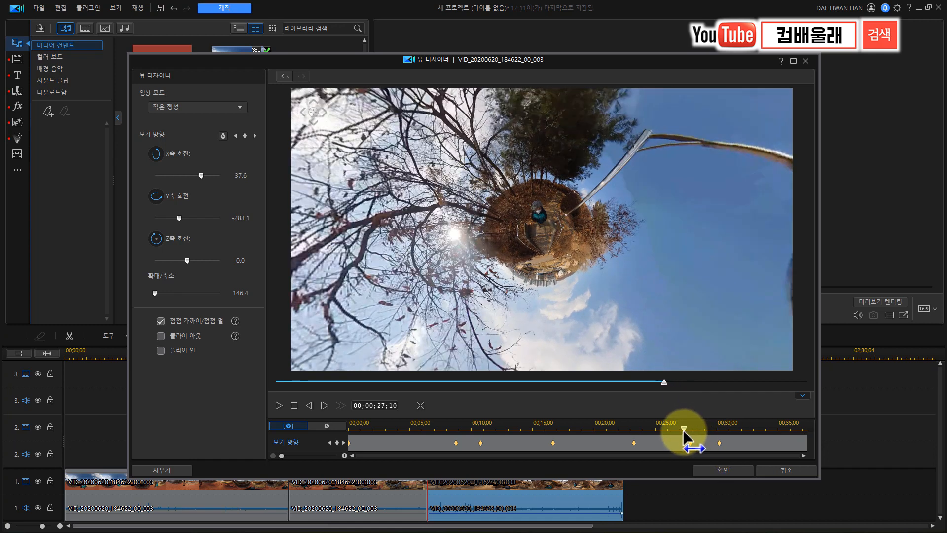
{"action": "key", "text": "space"}
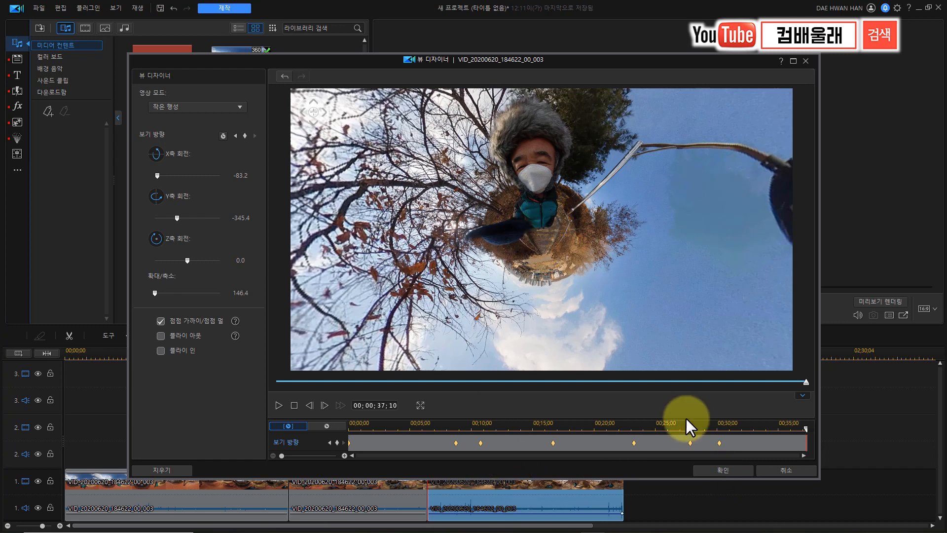
{"action": "left_click", "coordinate": [725, 471]}
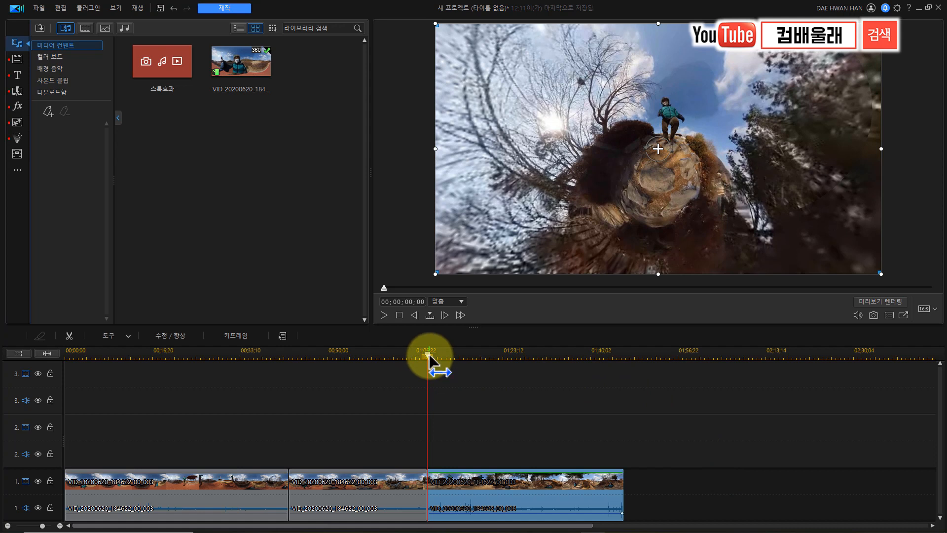
Play the reframed timeline from the start, check the view near 00;01;25;09 and 00;00;04;07, and return the playhead to the beginning.
{"action": "left_click_drag", "start_coordinate": [427, 354], "coordinate": [64, 411]}
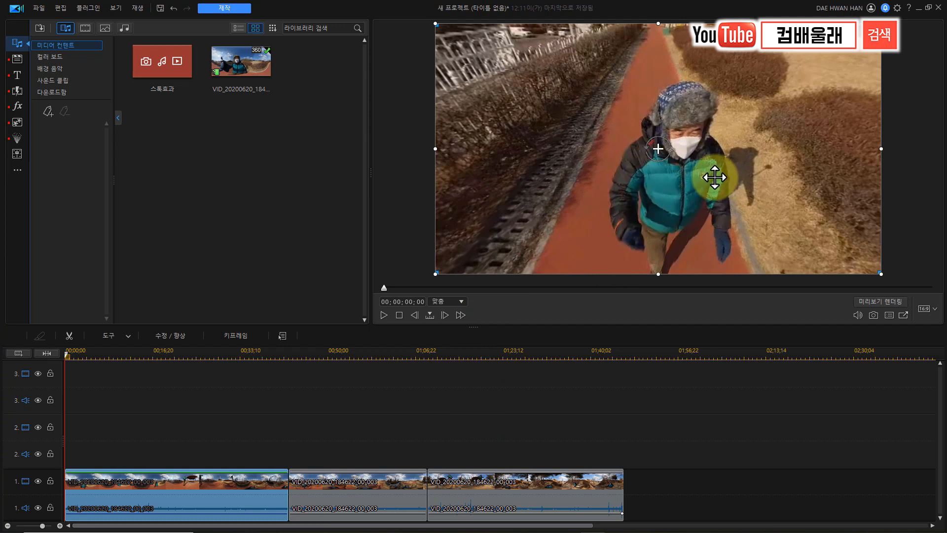
{"action": "left_click", "coordinate": [510, 373]}
{"action": "key", "text": "space"}
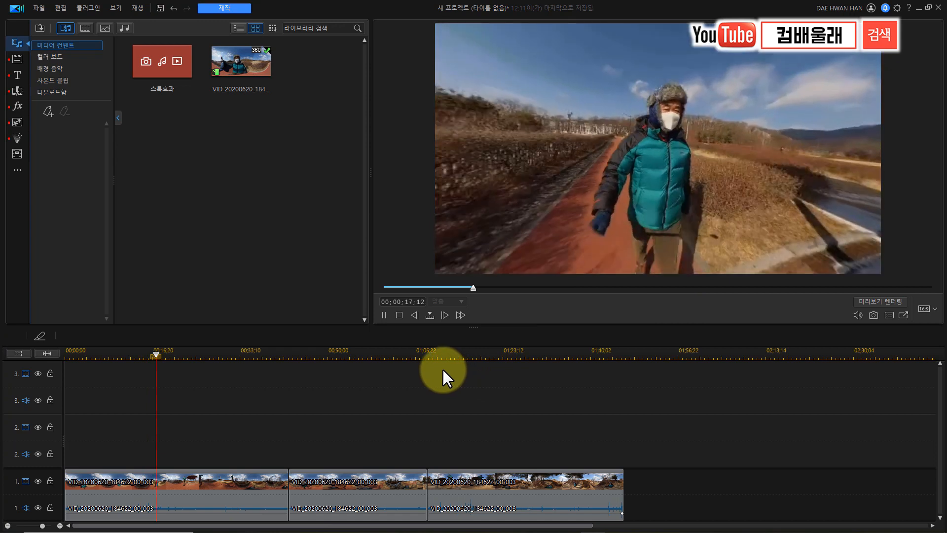
{"action": "left_click", "coordinate": [513, 371]}
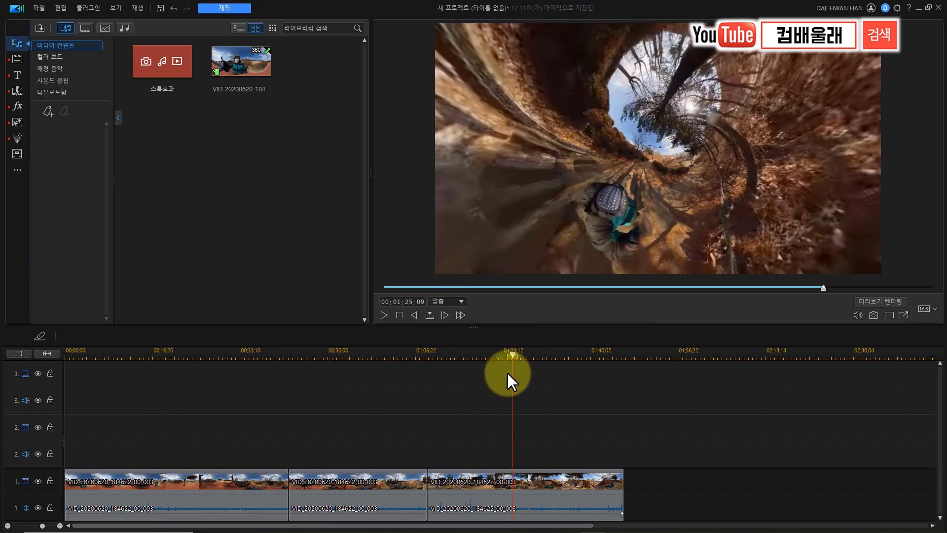
{"action": "left_click_drag", "start_coordinate": [514, 360], "coordinate": [54, 412]}
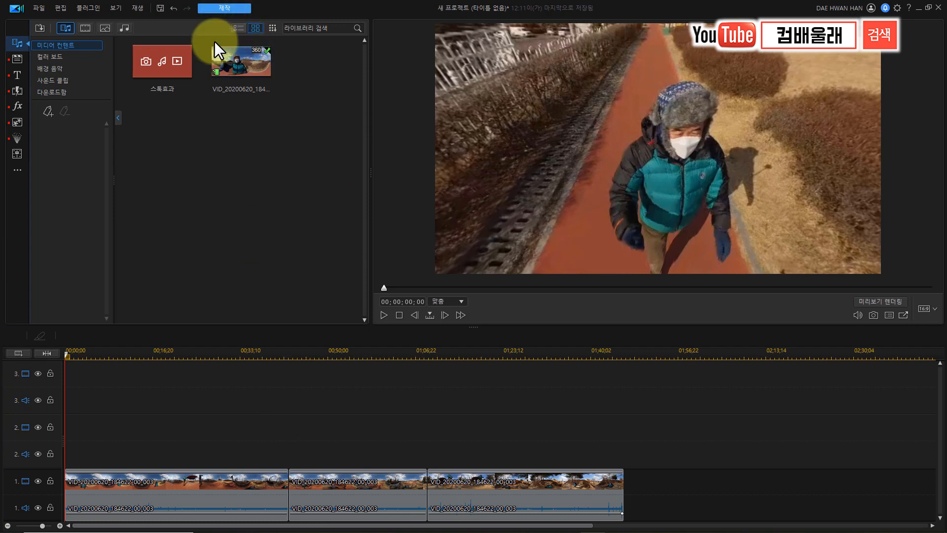
{"action": "left_click", "coordinate": [87, 356]}
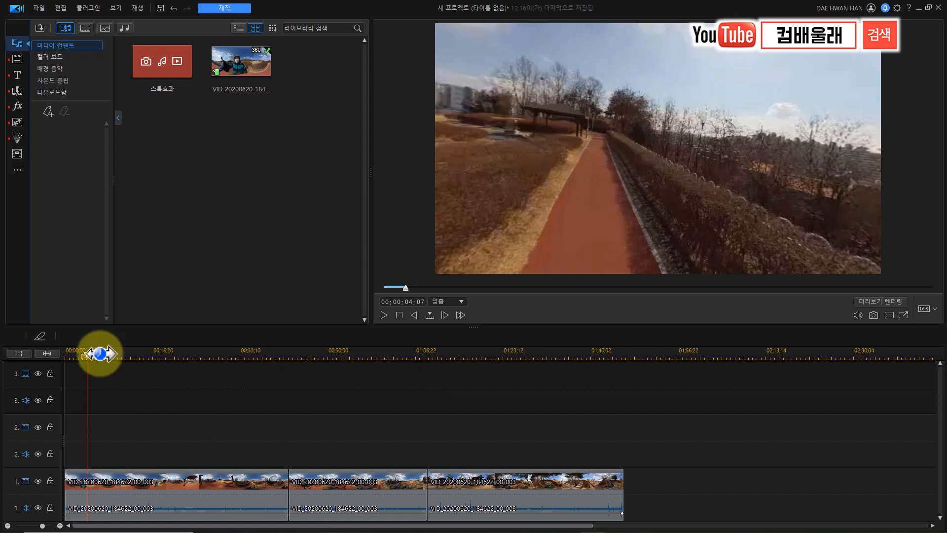
{"action": "left_click_drag", "start_coordinate": [87, 355], "coordinate": [54, 366]}
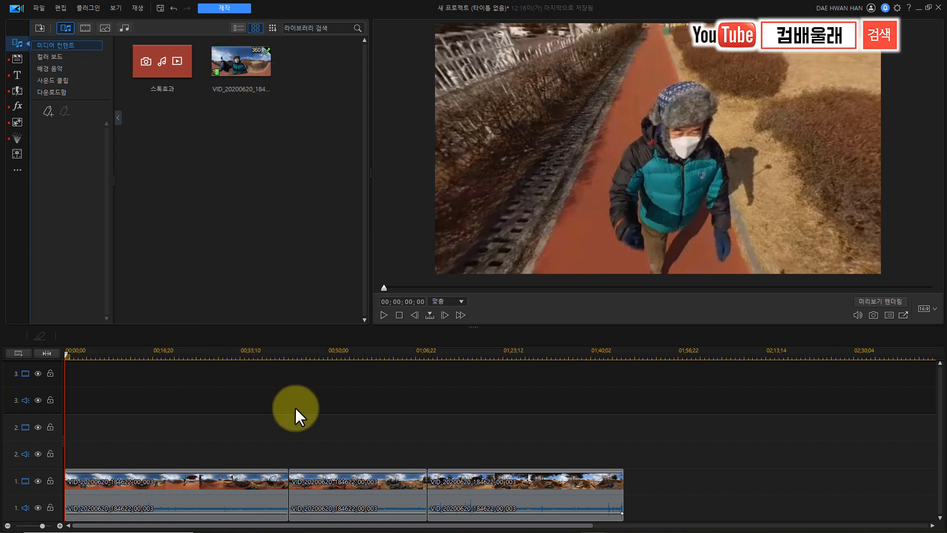
Open the produce page and set the output file to 리프레임강좌.mp4 on the desktop (바탕 화면).
{"action": "left_click", "coordinate": [224, 9]}
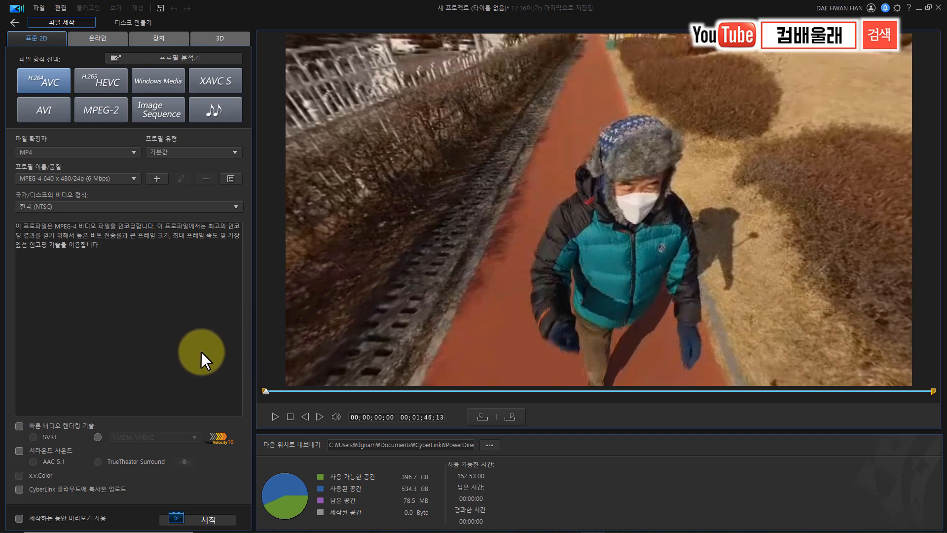
{"action": "left_click", "coordinate": [488, 445]}
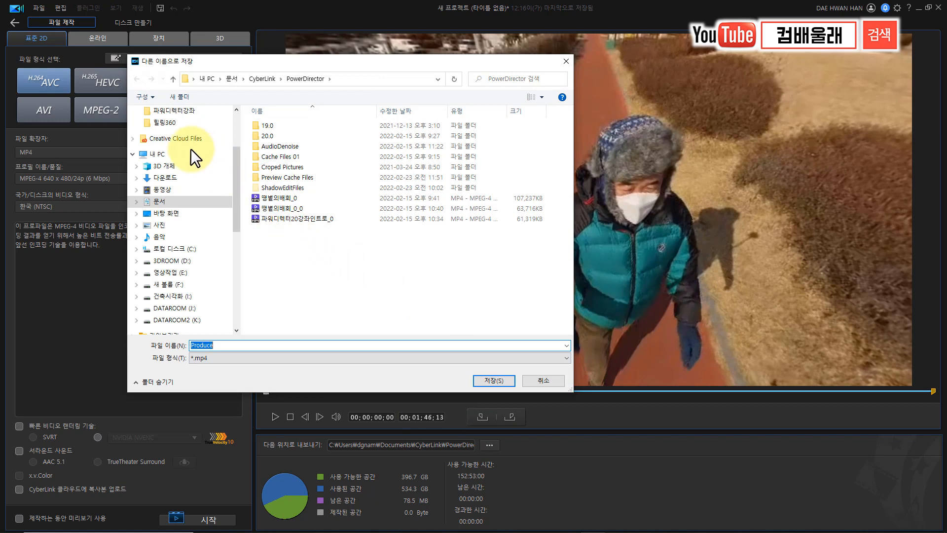
{"action": "left_click", "coordinate": [171, 213]}
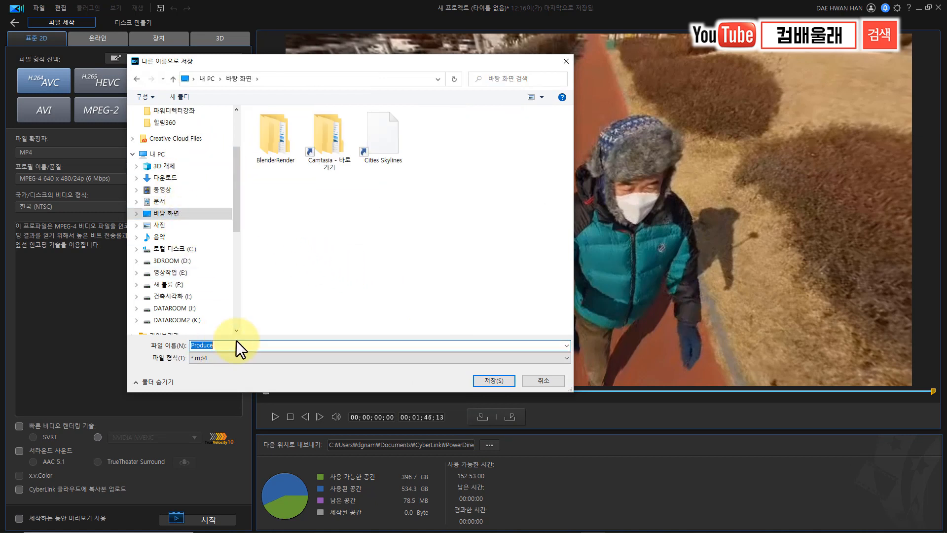
{"action": "type", "text": "리프레임강"}
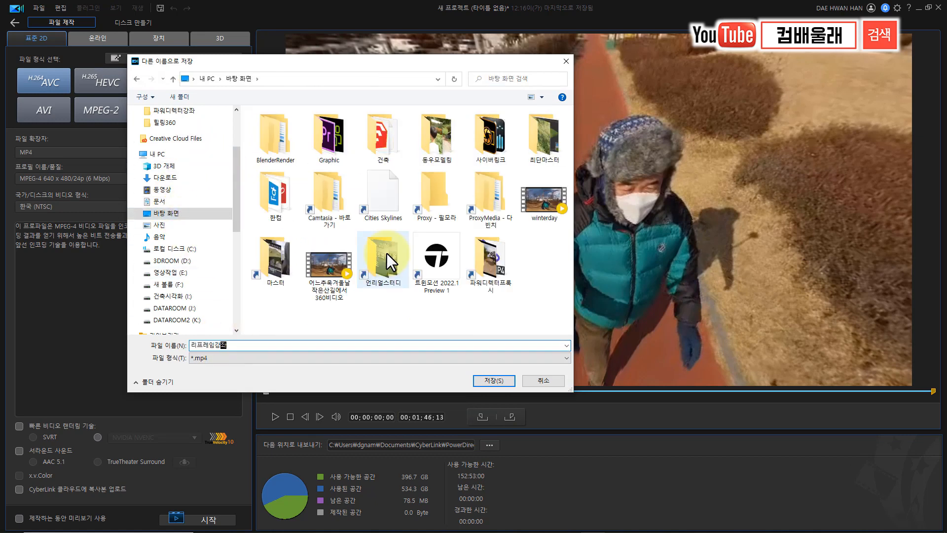
{"action": "type", "text": "좌"}
{"action": "left_click", "coordinate": [484, 381]}
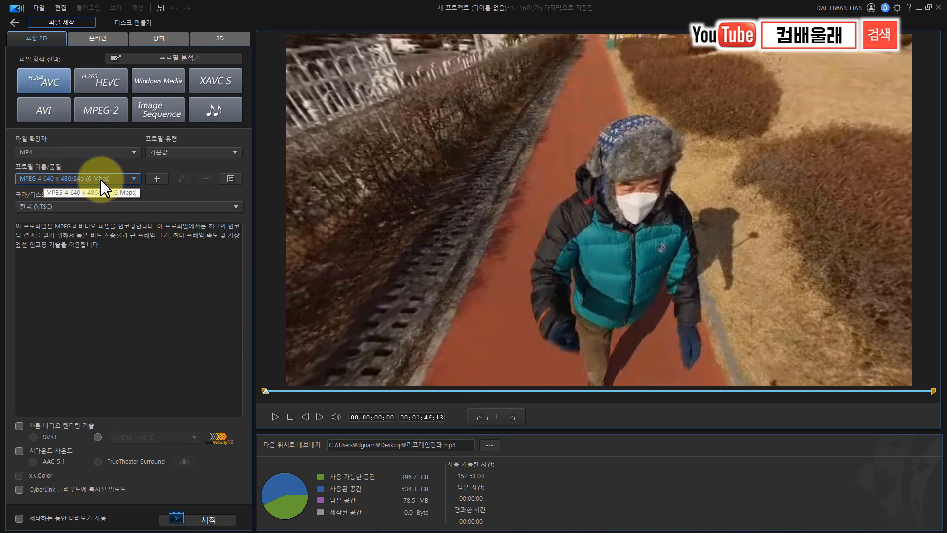
Produce the video with the MPEG-4 4K 3840 x 2160/30p (50 Mbps) profile and return to the edit page.
{"action": "left_click", "coordinate": [133, 179]}
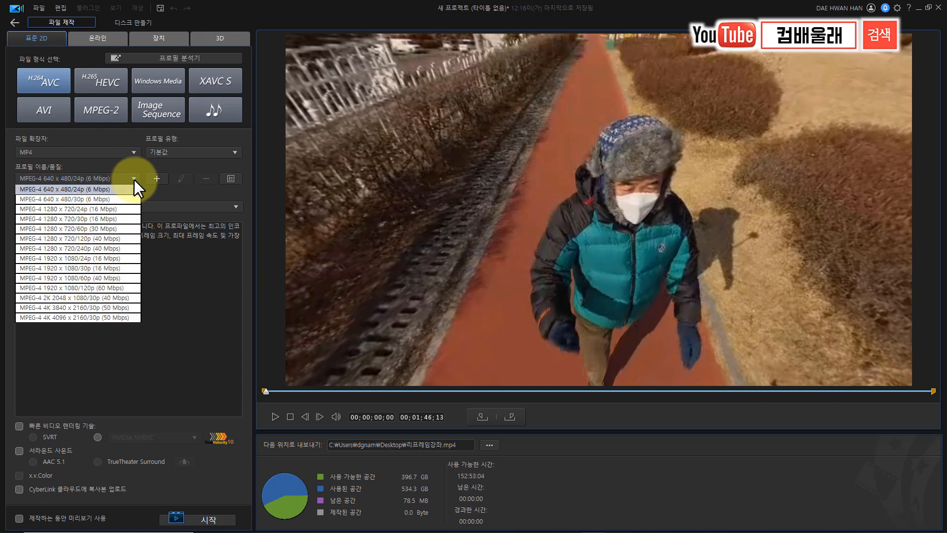
{"action": "left_click", "coordinate": [96, 306]}
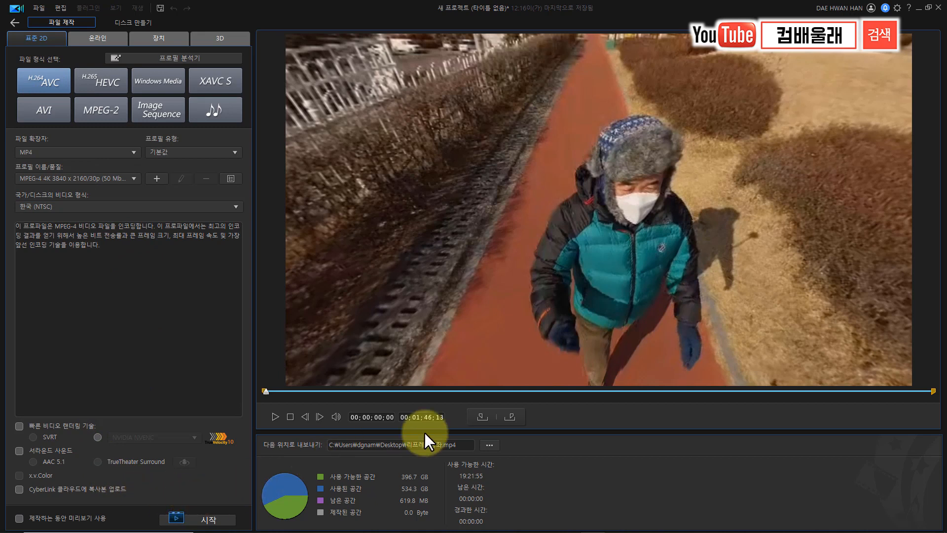
{"action": "left_click", "coordinate": [206, 521]}
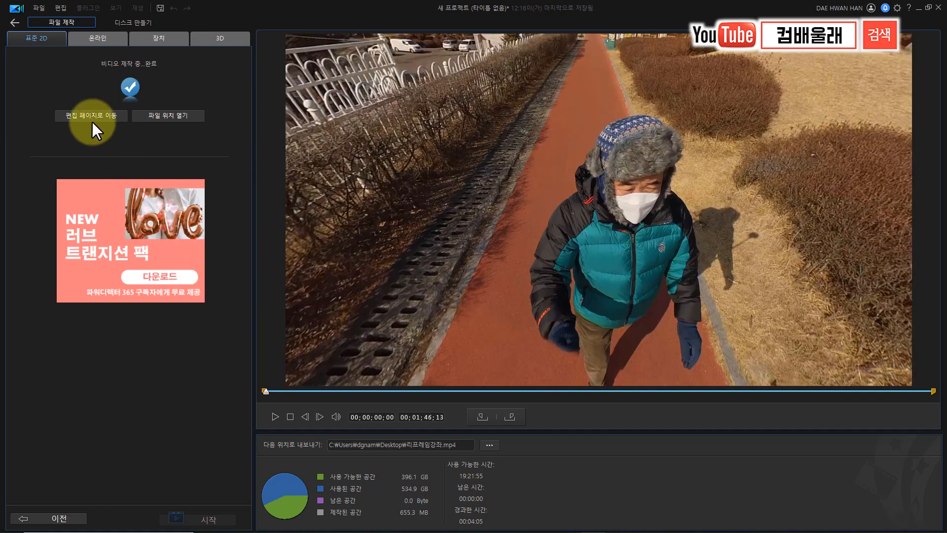
{"action": "left_click", "coordinate": [93, 117]}
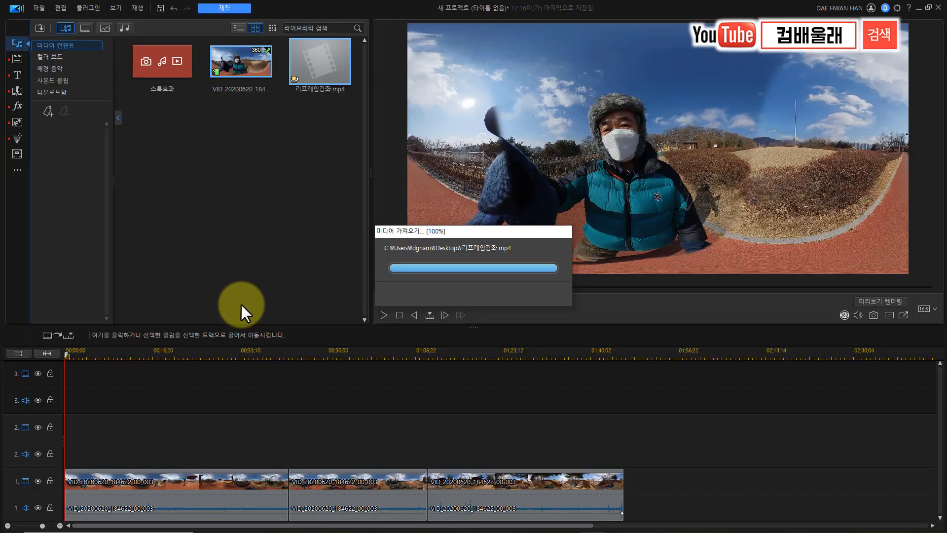